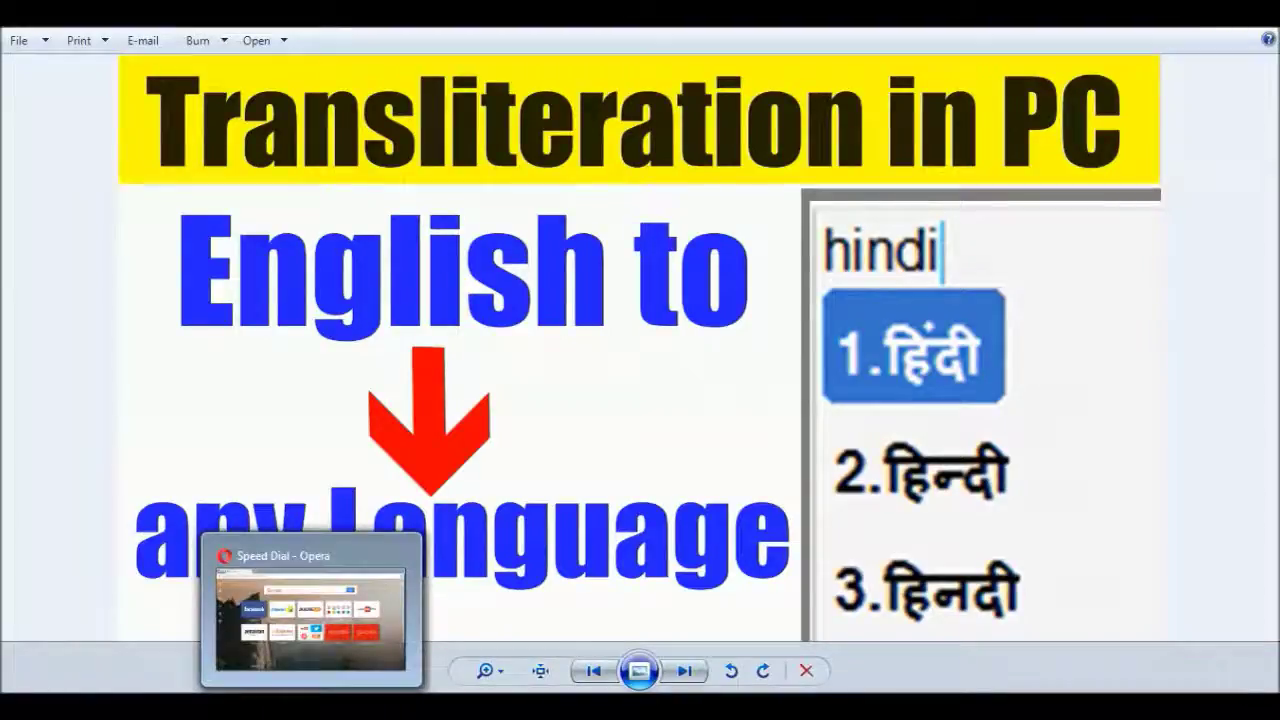
- Switch from Windows Photo Viewer to the Google Input Tools 'Try it out' page in Chrome
click(278, 605)
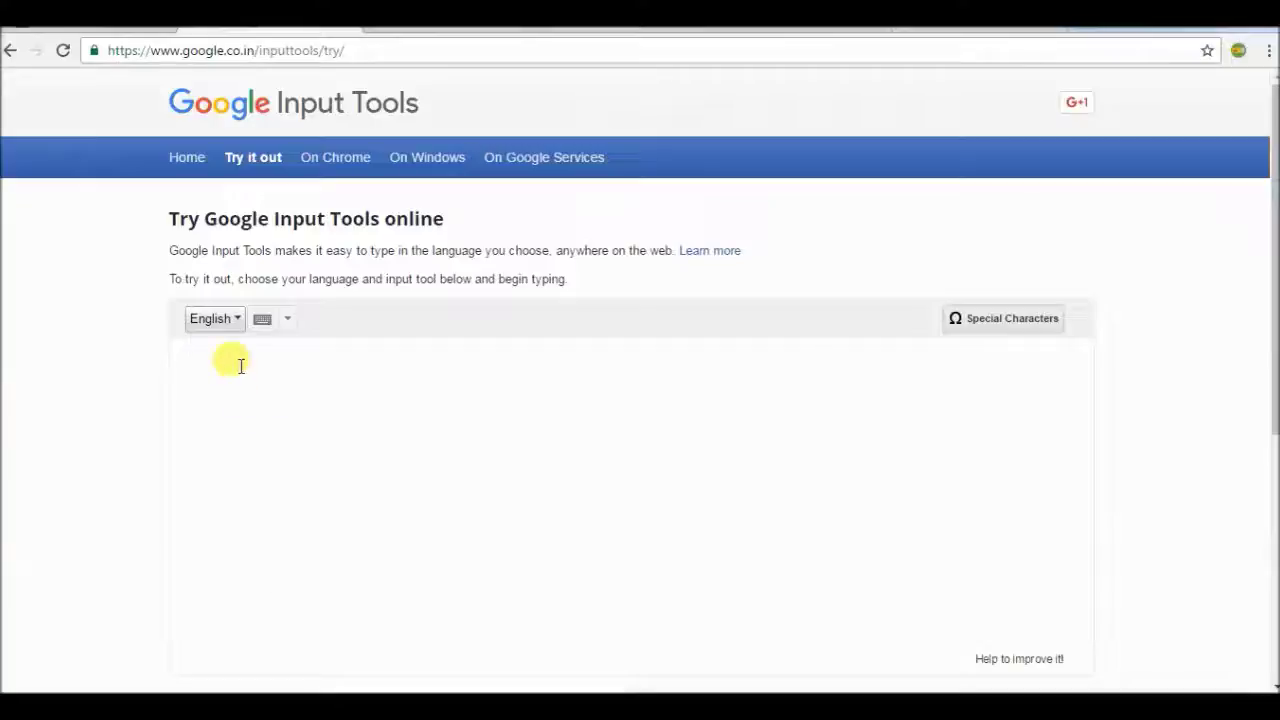
click(237, 320)
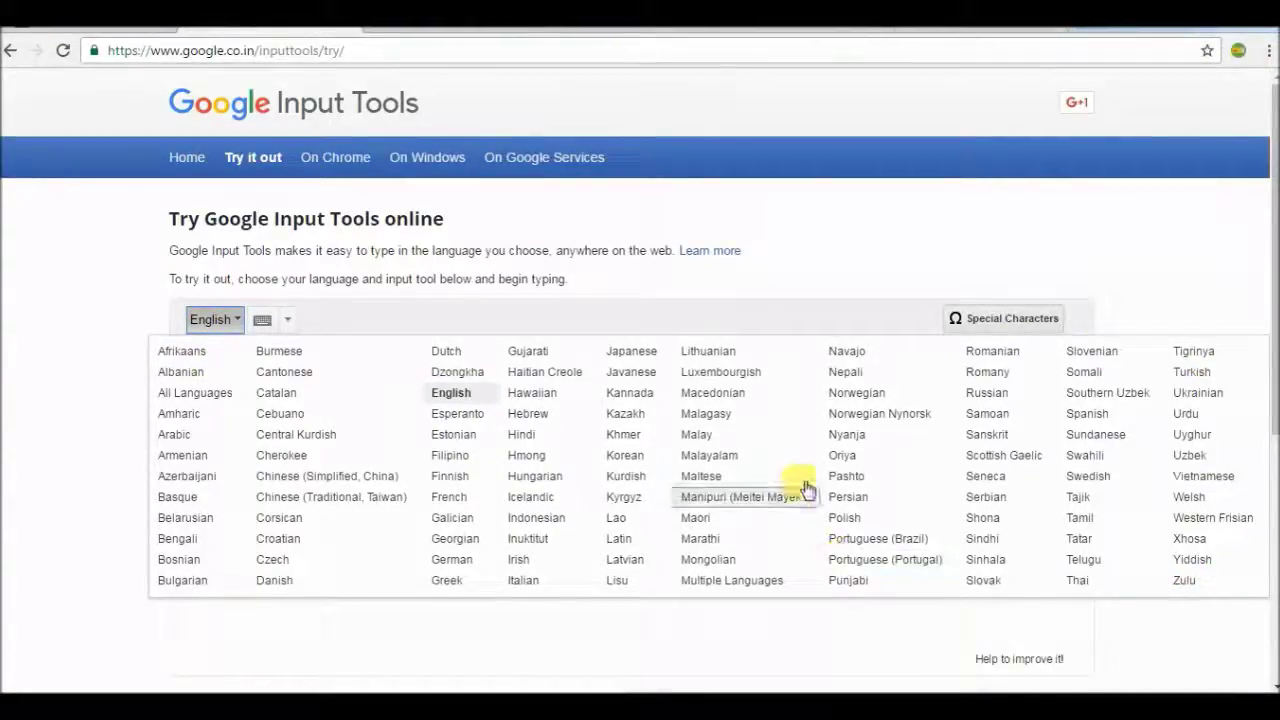
- Set the online typing box's input language to Hindi
click(288, 354)
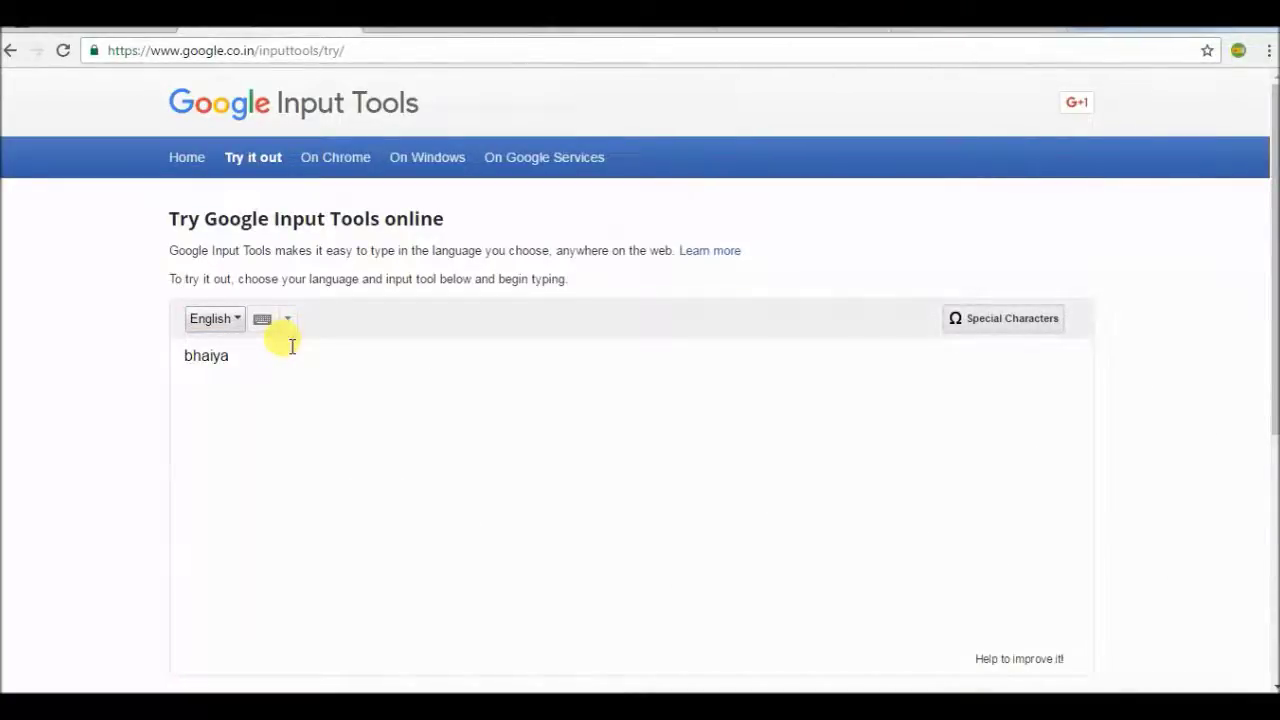
click(232, 320)
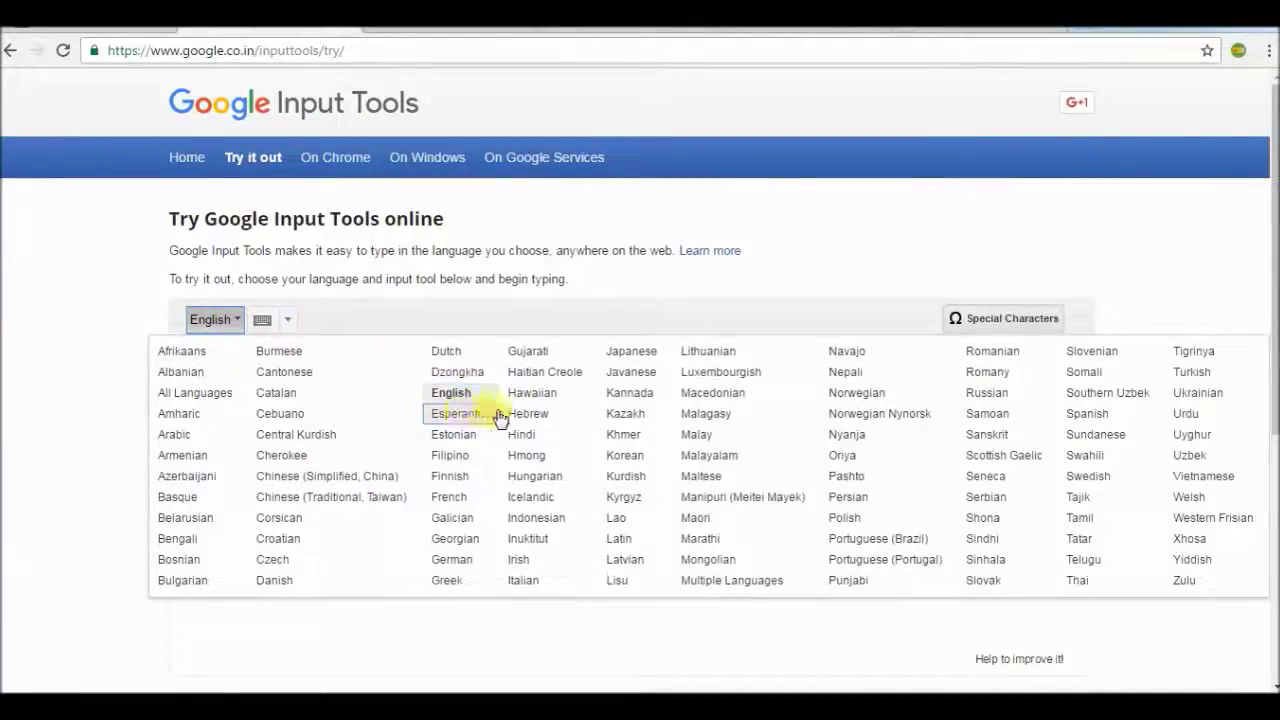
click(521, 434)
- Replace the existing text by typing bhaiyaji technical main, converted to भैयाजी टेक्निकल में
drag(261, 357, 170, 338)
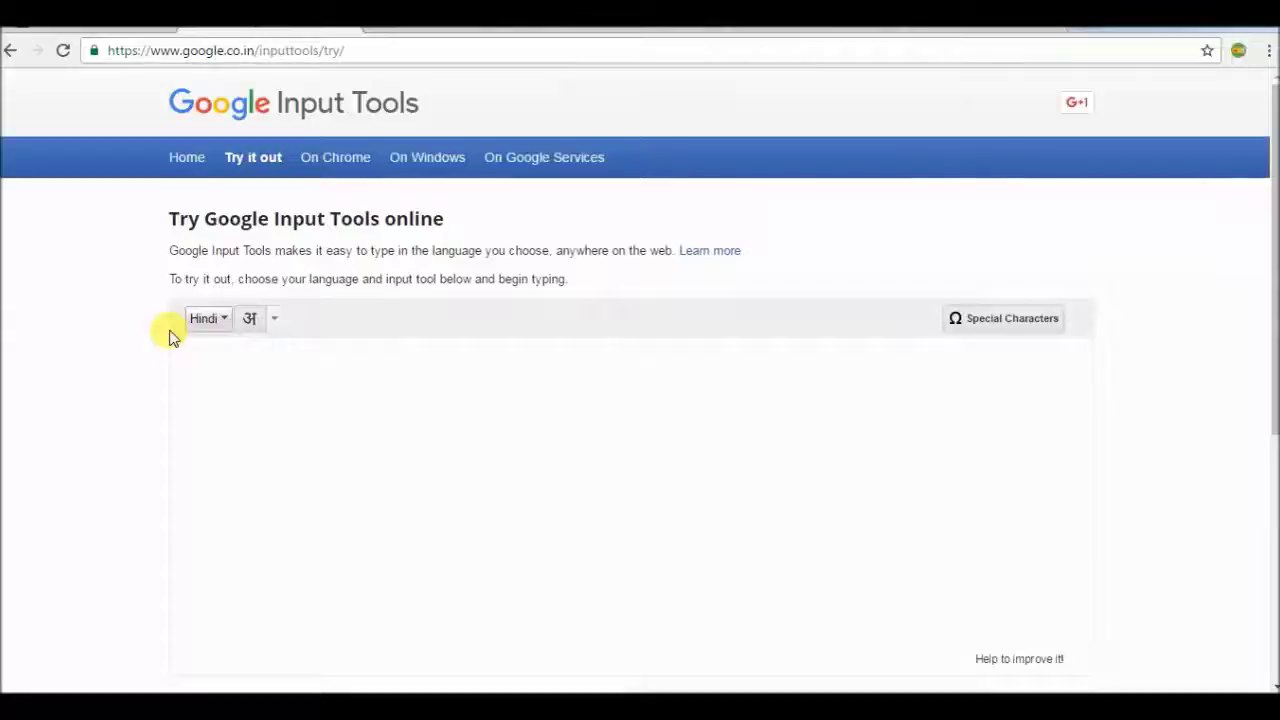
text(bhaiyaji)
key(space)
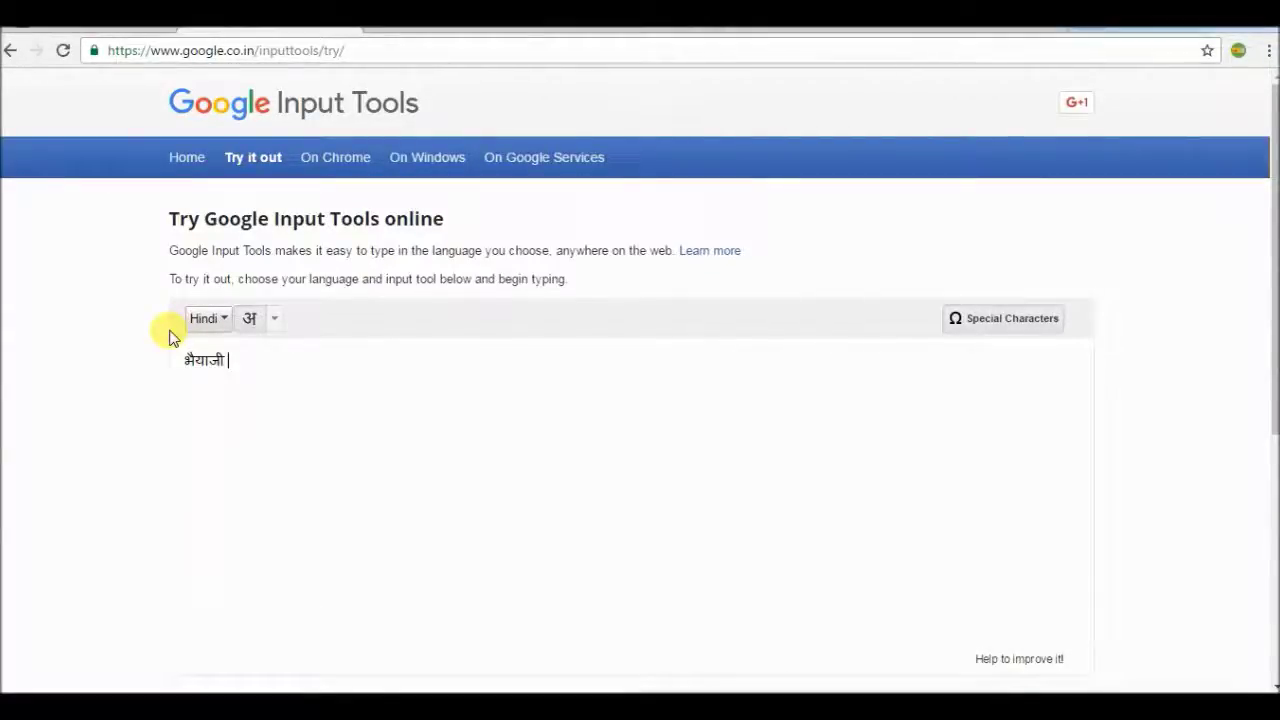
text(technical)
key(space)
text(main)
key(space)
- Type aapka swagat hai to finish the sentence as आपका स्वागत है।
text(aapka)
key(space)
text(swagat)
key(Return)
text(hai)
key(space)
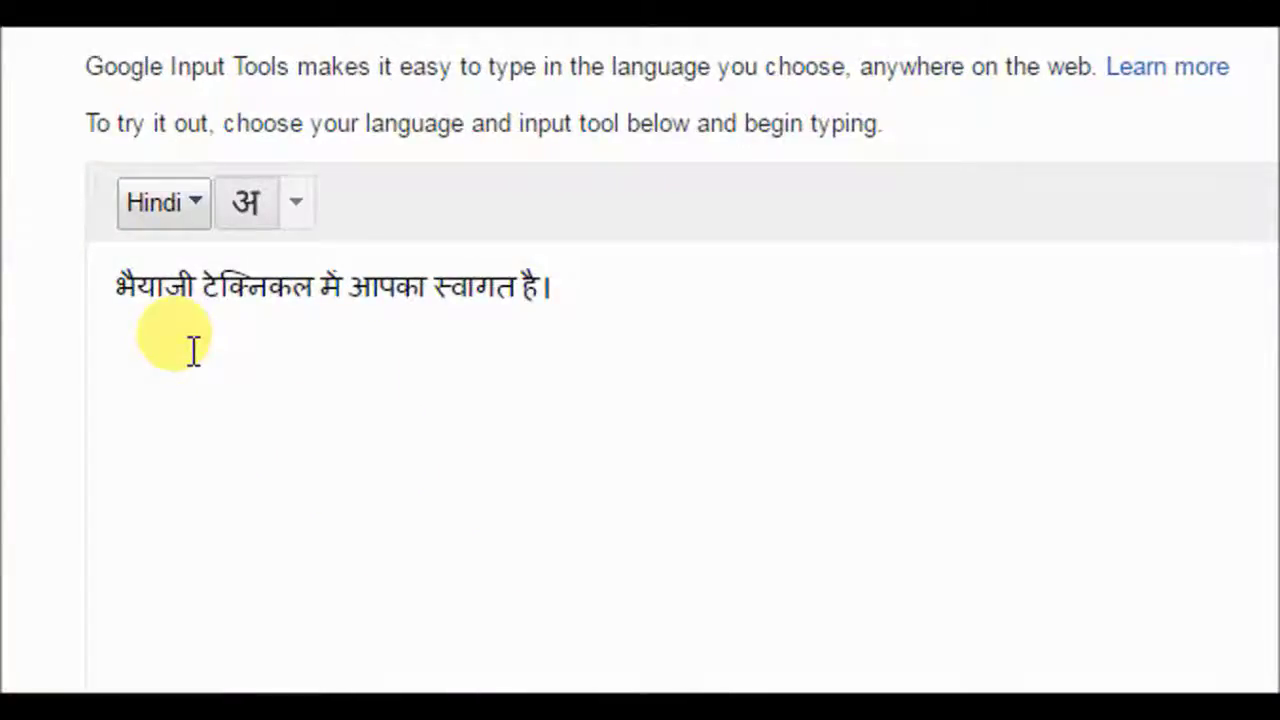
click(198, 212)
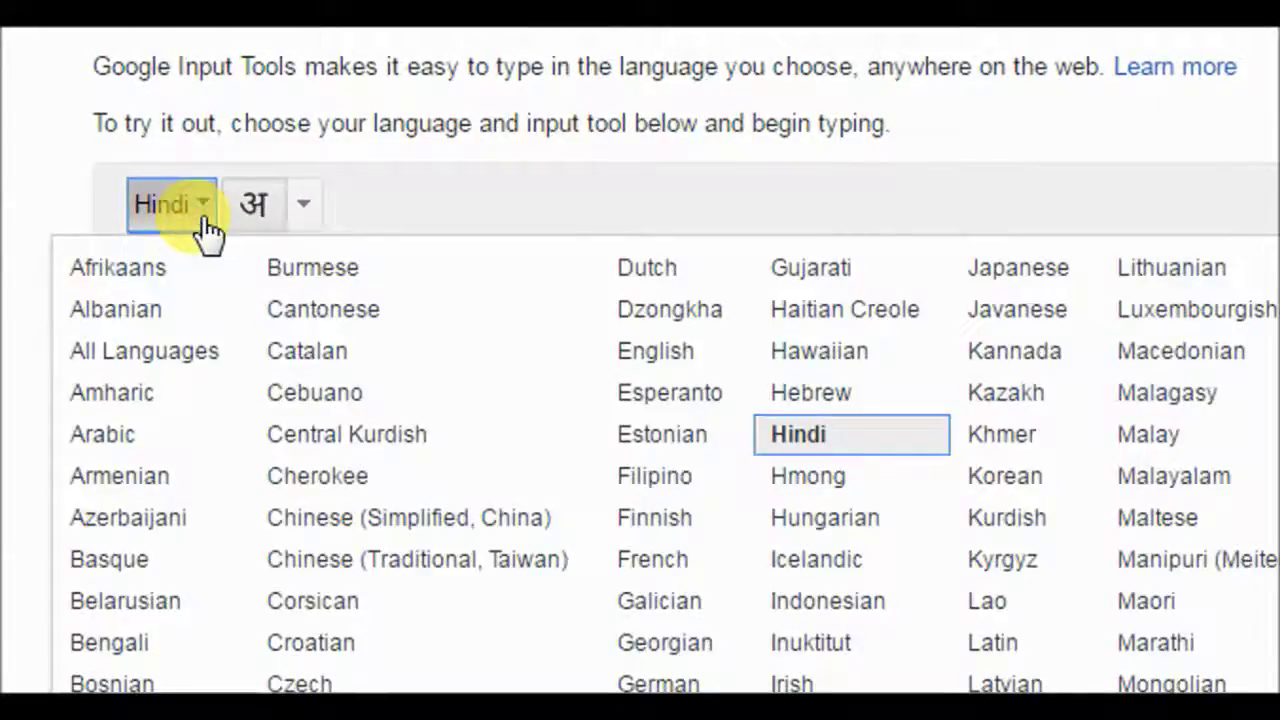
click(203, 216)
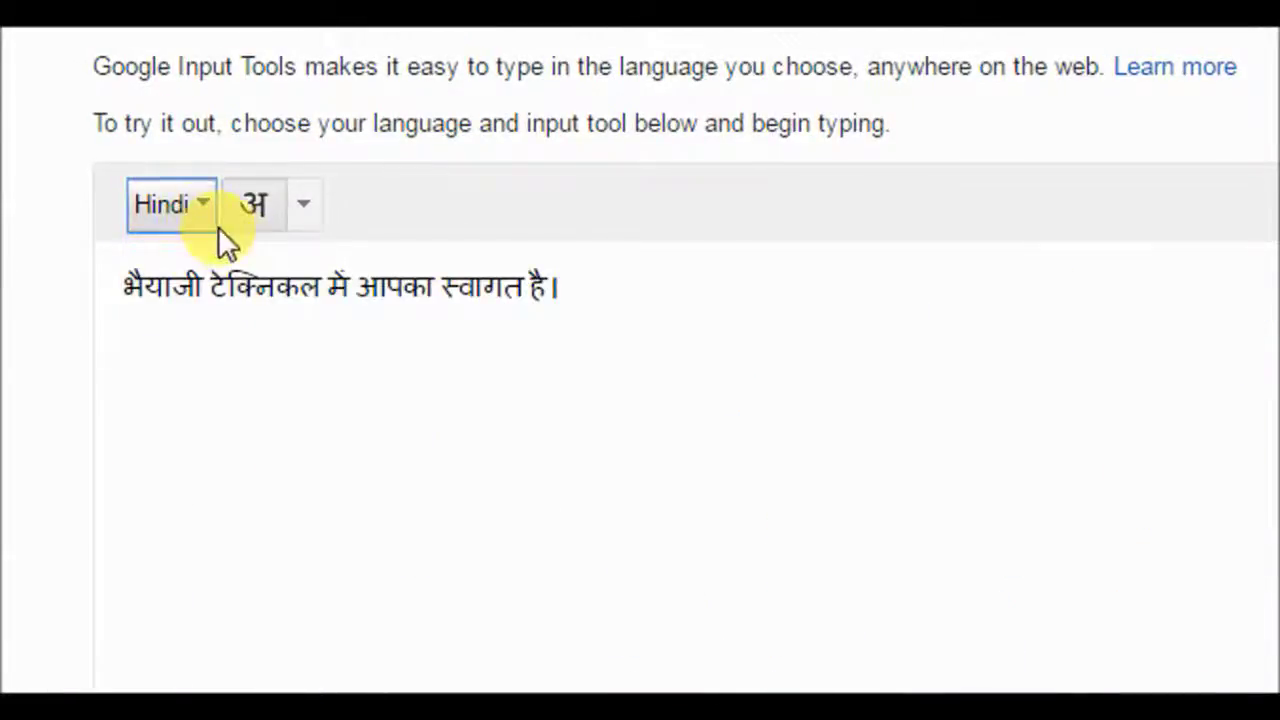
click(212, 218)
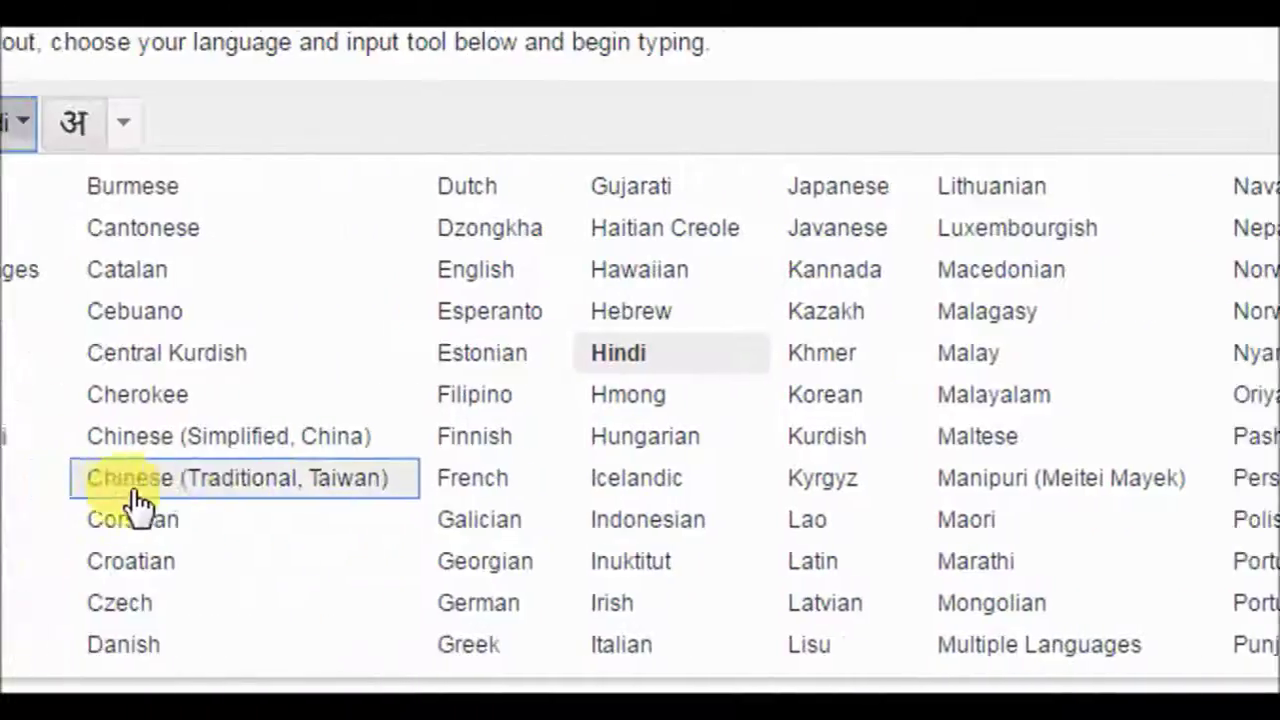
click(190, 128)
text(भैयाजी टेक्निकल में आपका स्वागत है।)
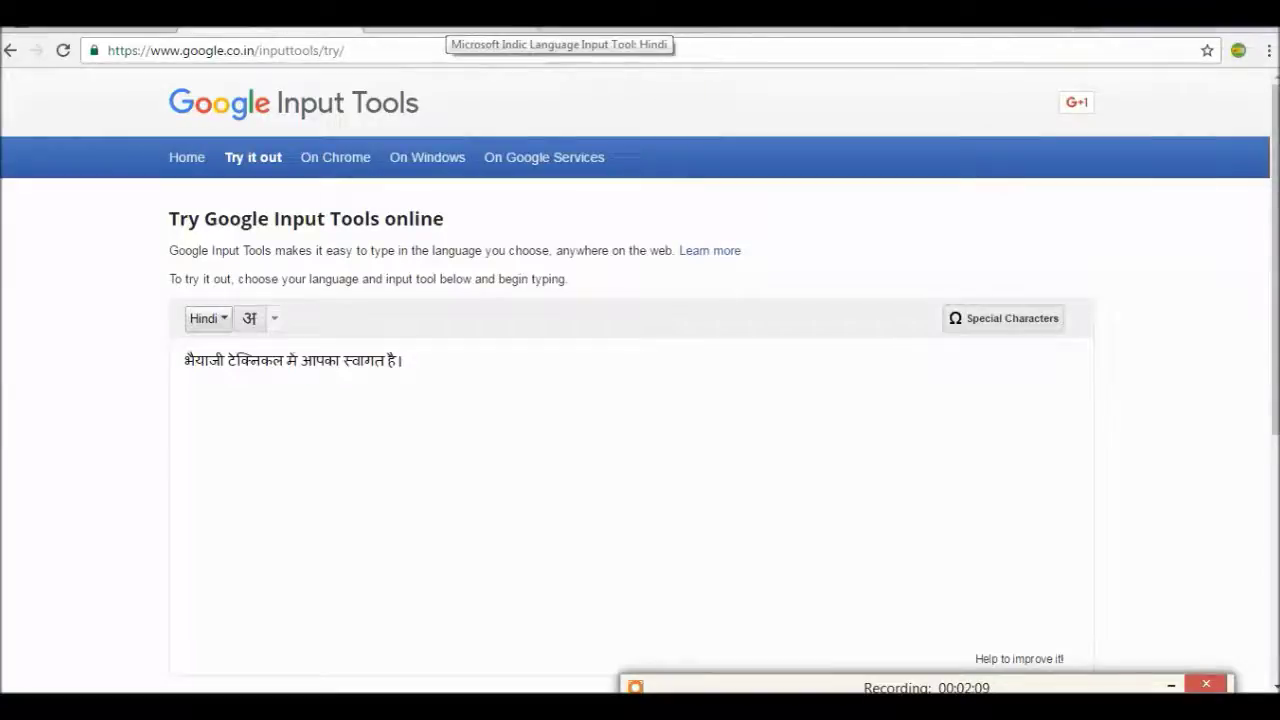
click(455, 15)
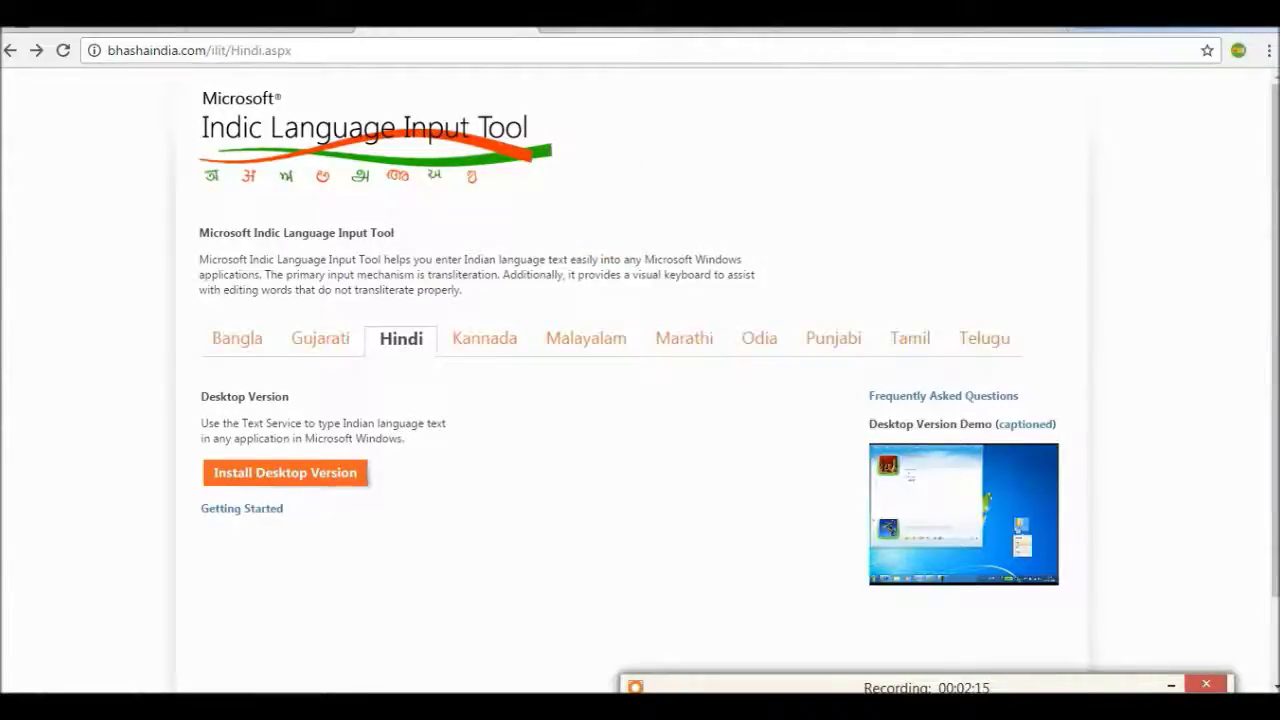
- Move between the open browser tabs, ending on the Microsoft Indic Language Input Tool Hindi page
click(605, 15)
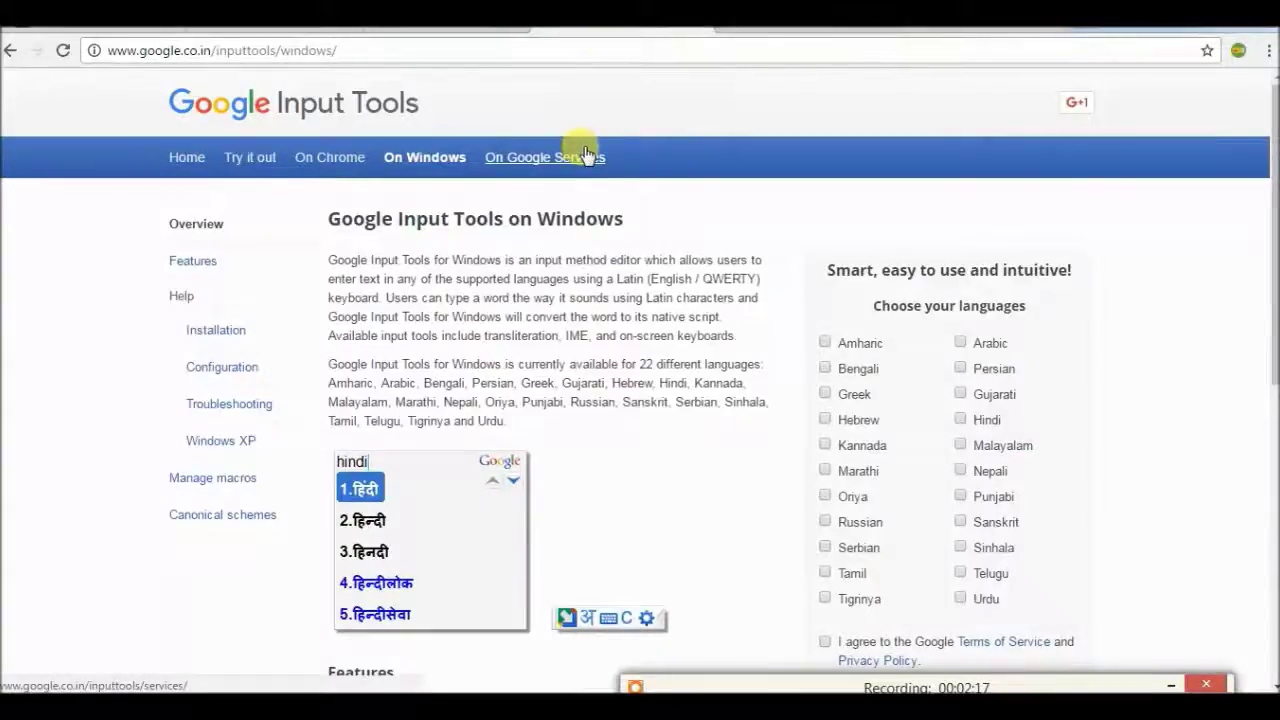
click(310, 15)
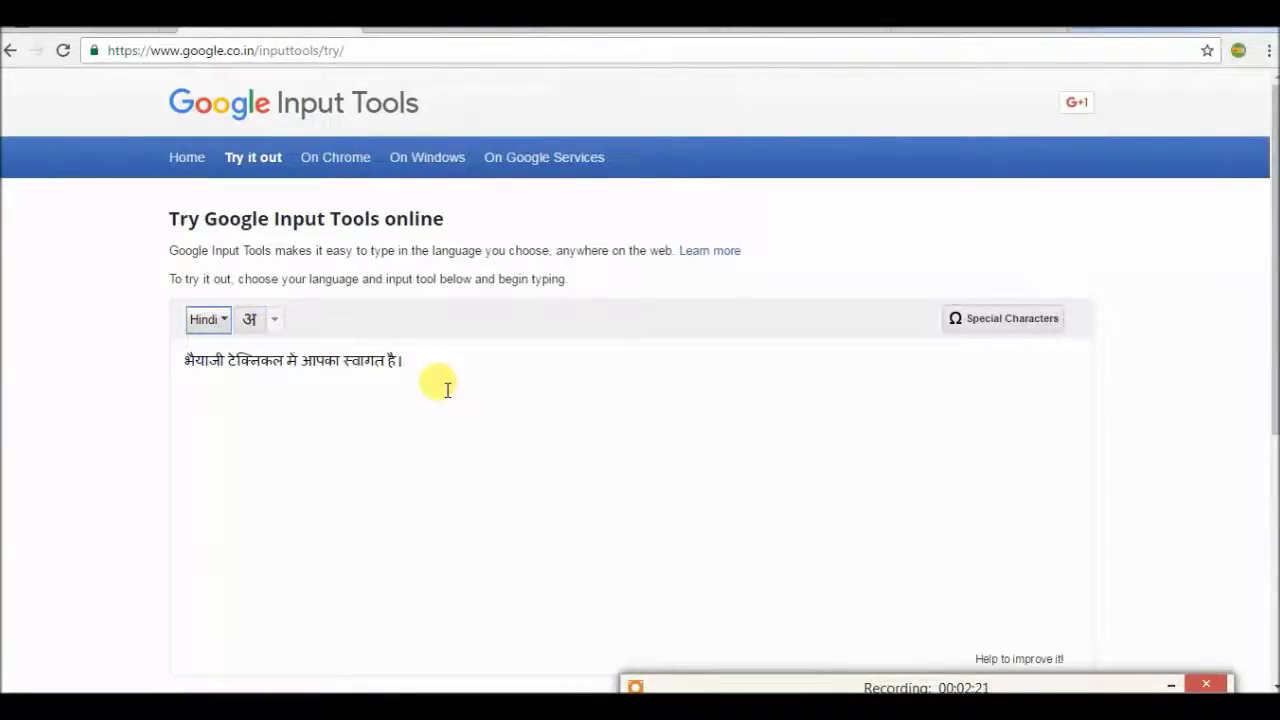
click(450, 15)
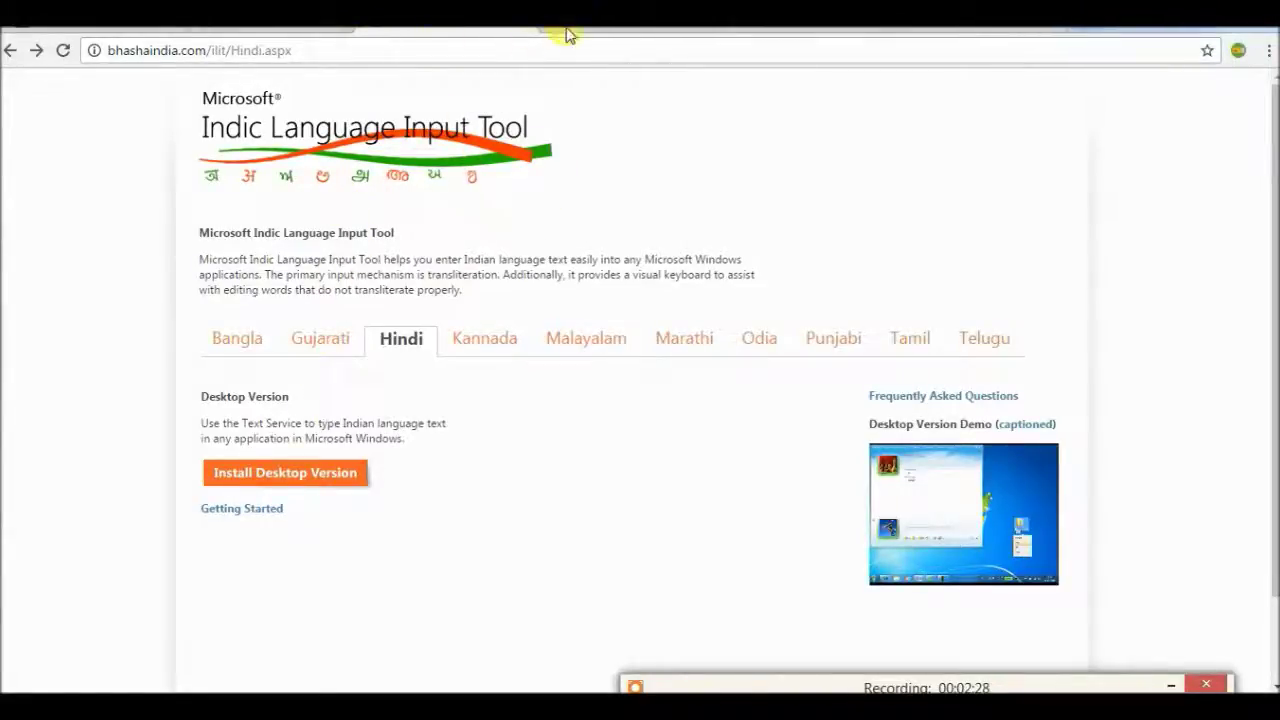
click(650, 15)
click(450, 15)
click(640, 15)
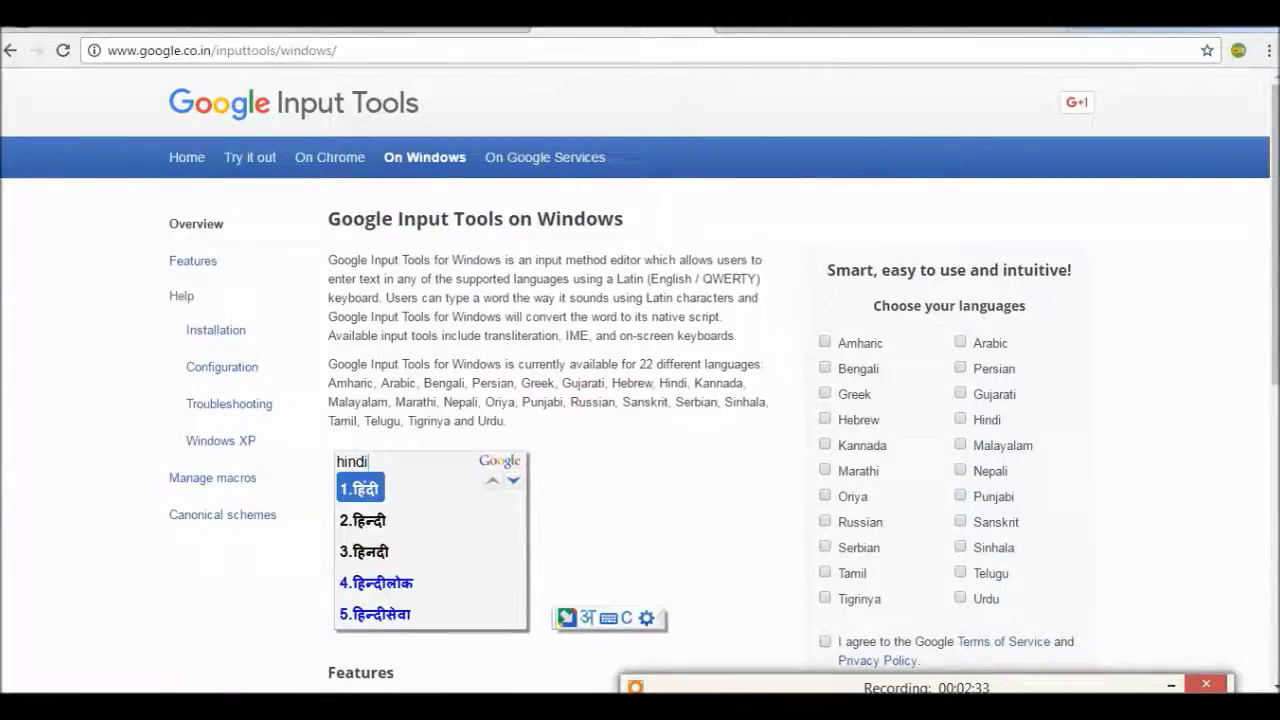
click(450, 15)
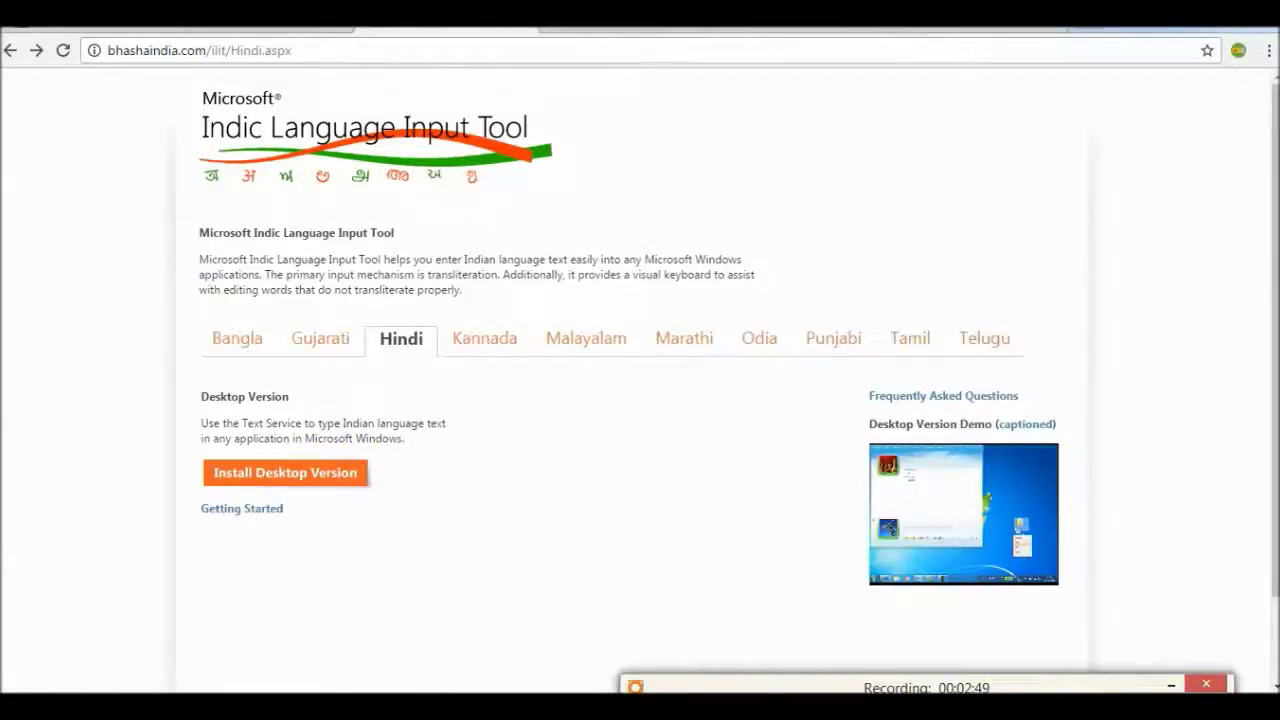
click(30, 690)
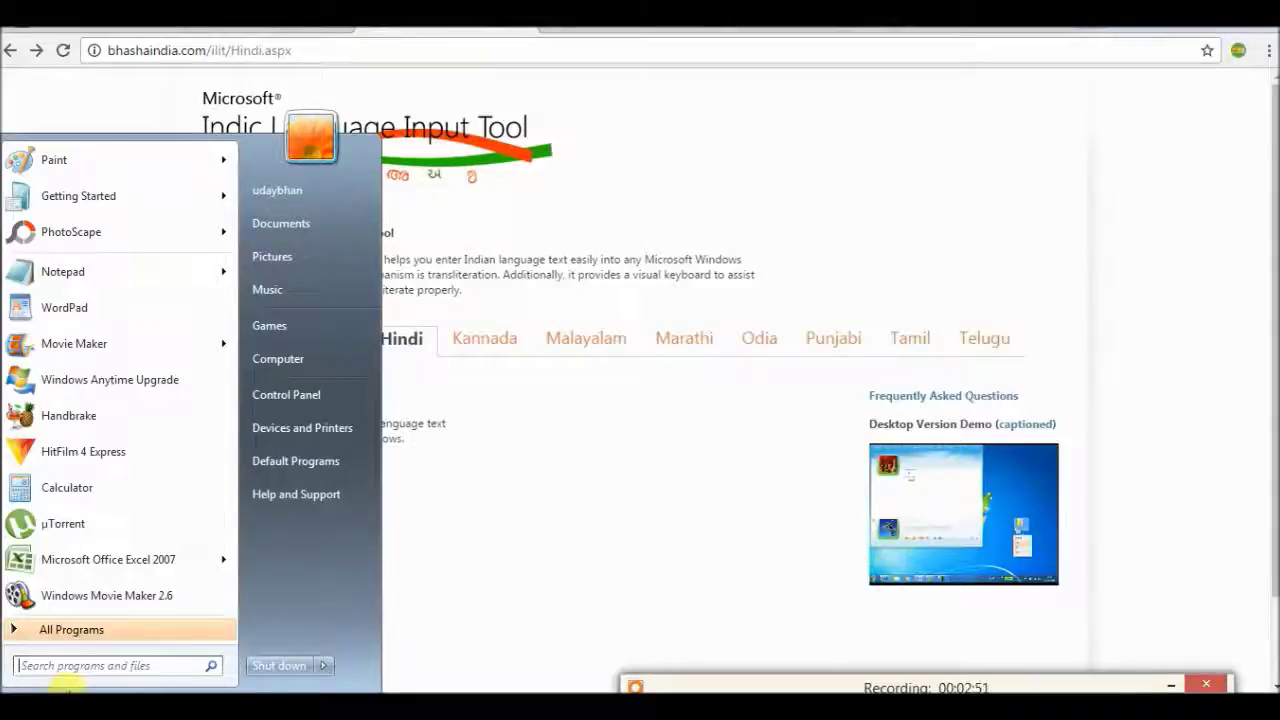
- Open Control Panel from the Start menu and go to Clock, Language, and Region
click(300, 395)
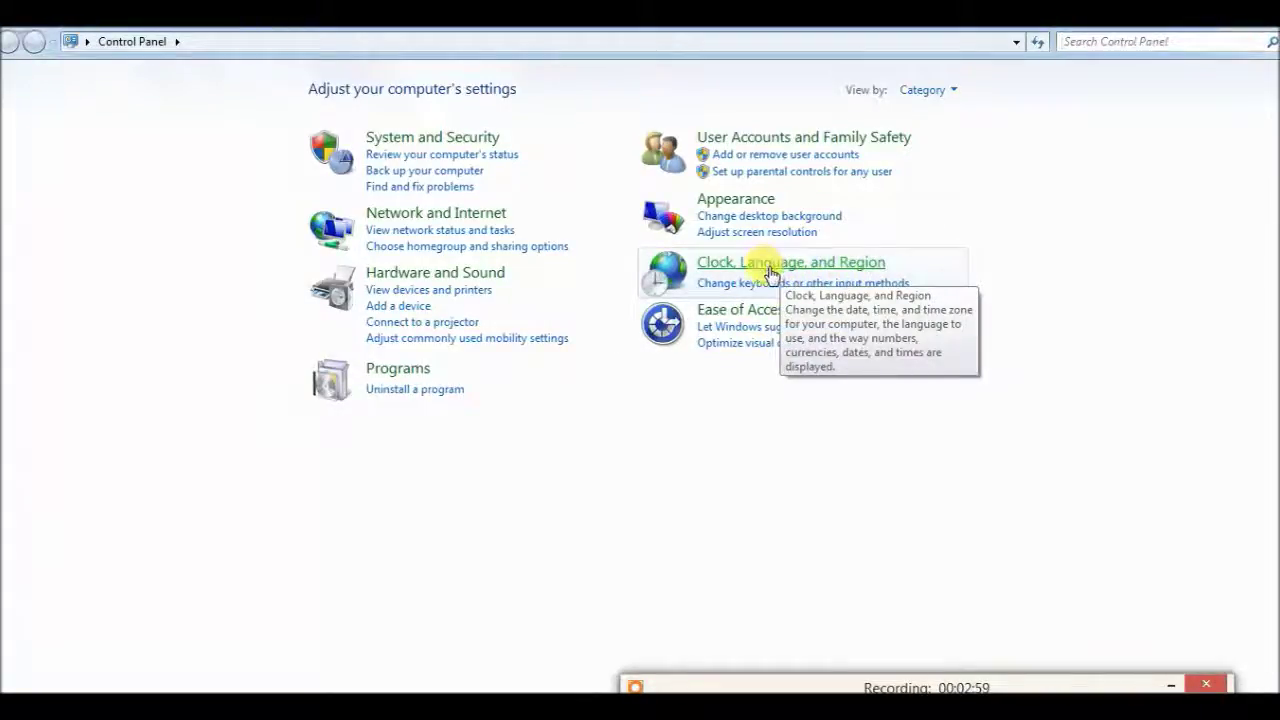
click(952, 91)
click(1025, 230)
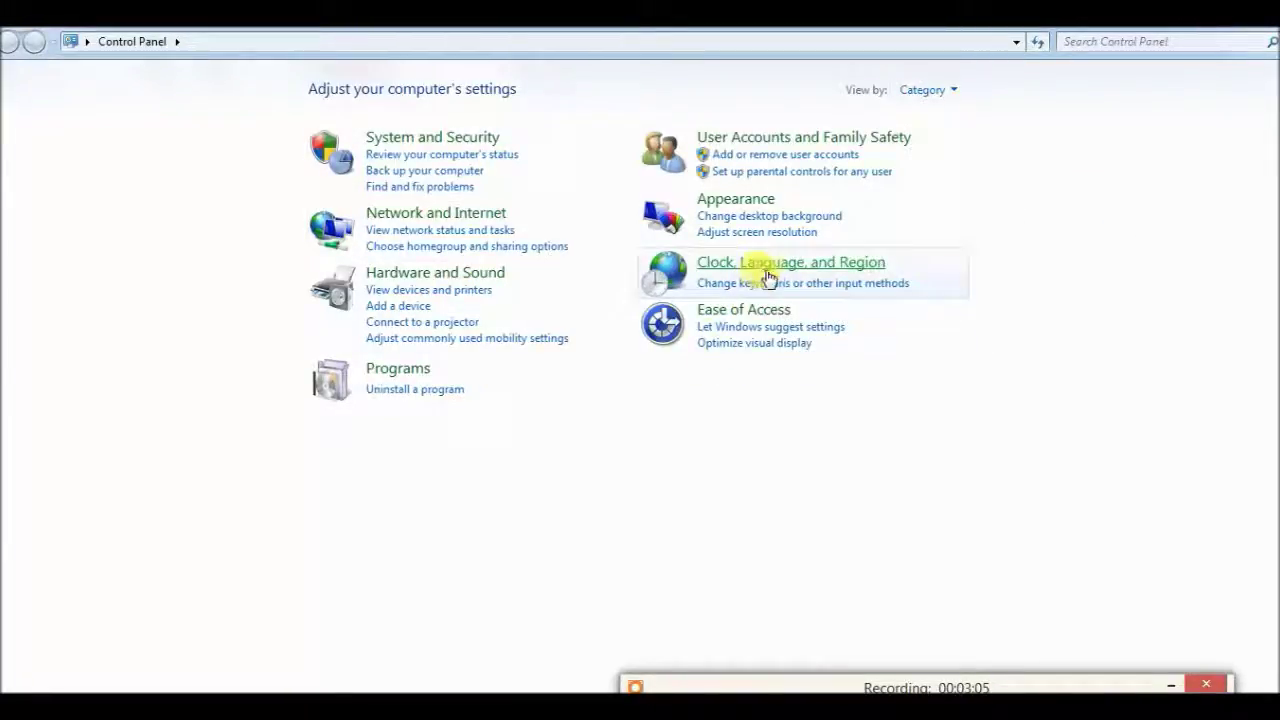
click(805, 270)
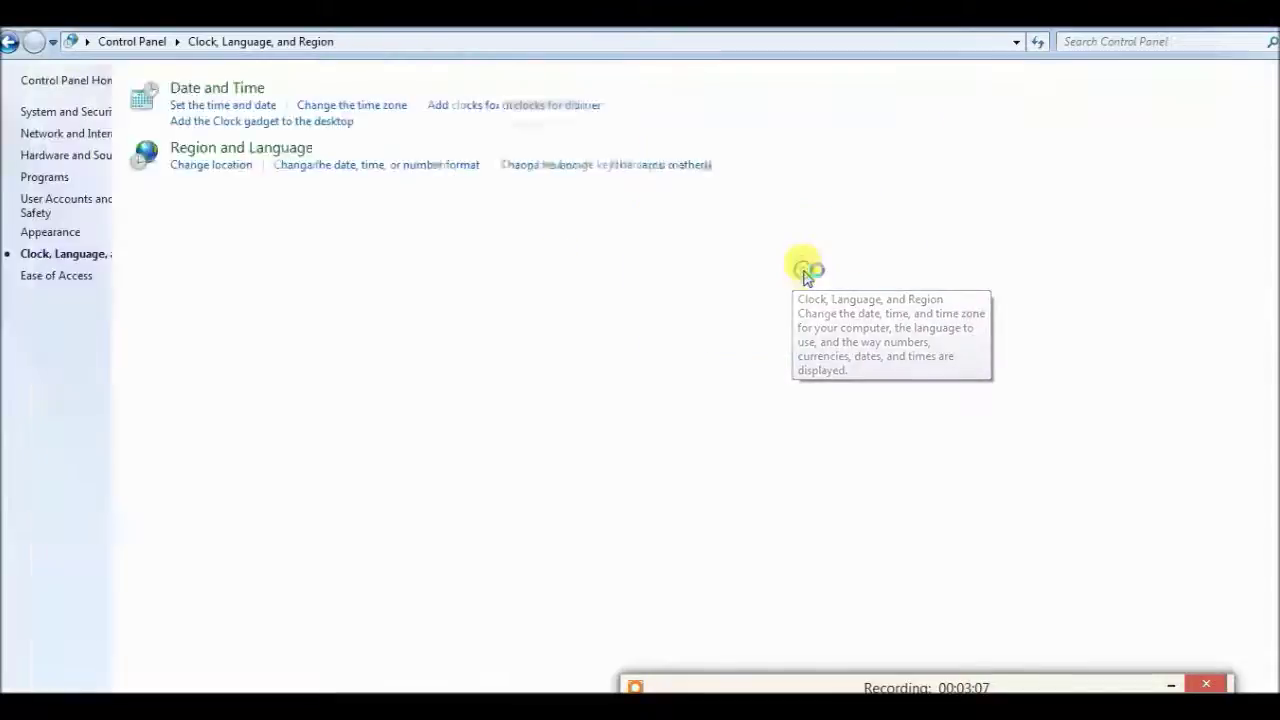
- Open Region and Language, Keyboards and Languages, and the Text Services and Input Languages settings
click(311, 150)
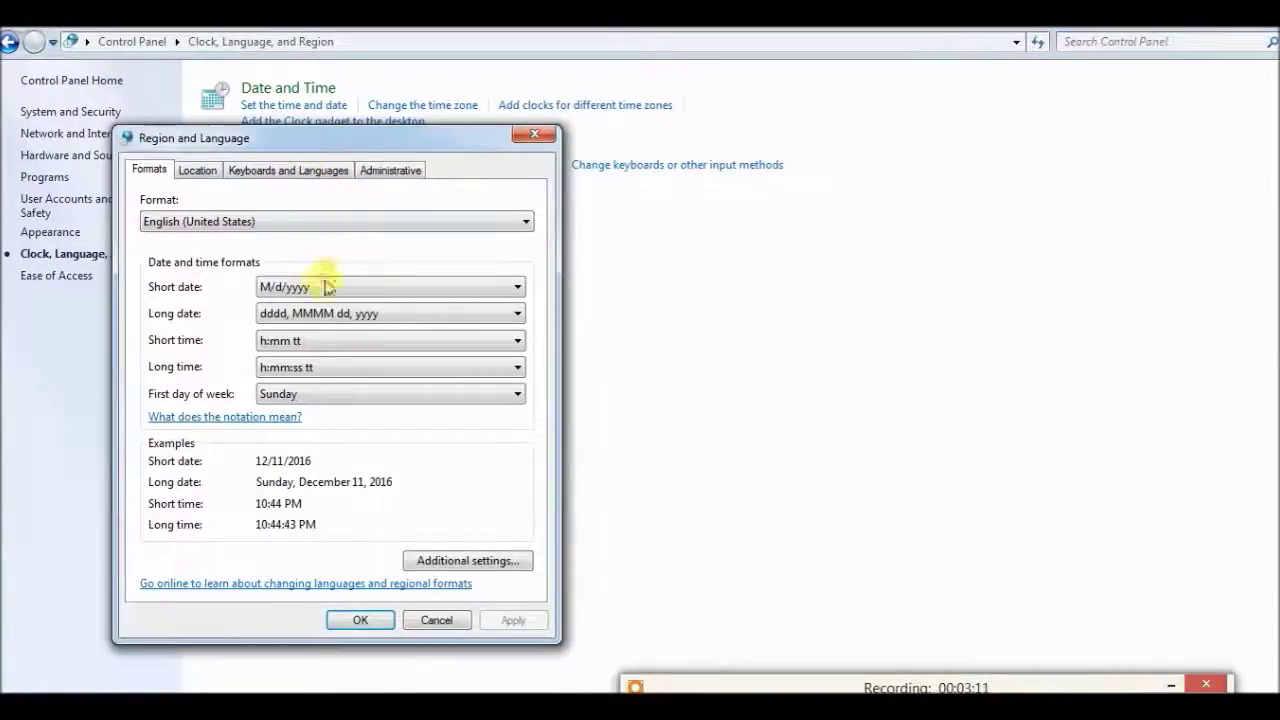
mouse_move(361, 139)
mouse_down()
mouse_move(688, 147)
mouse_move(640, 143)
mouse_up()
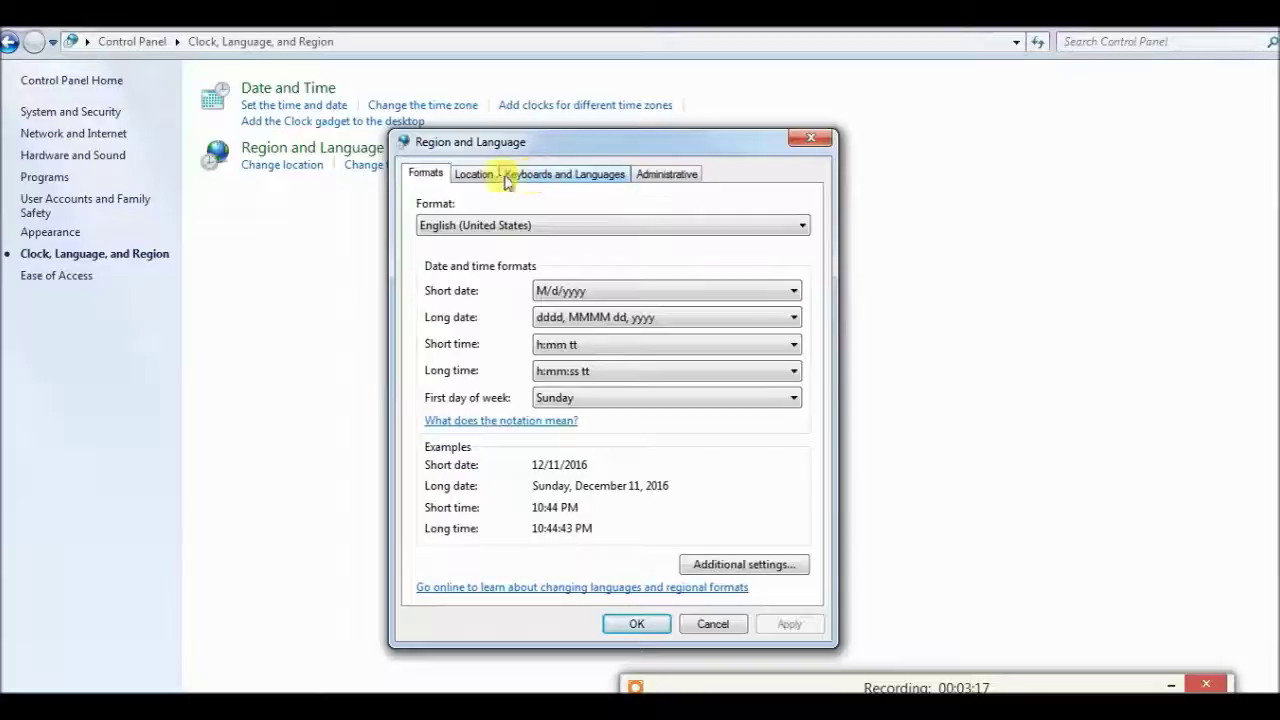
click(540, 176)
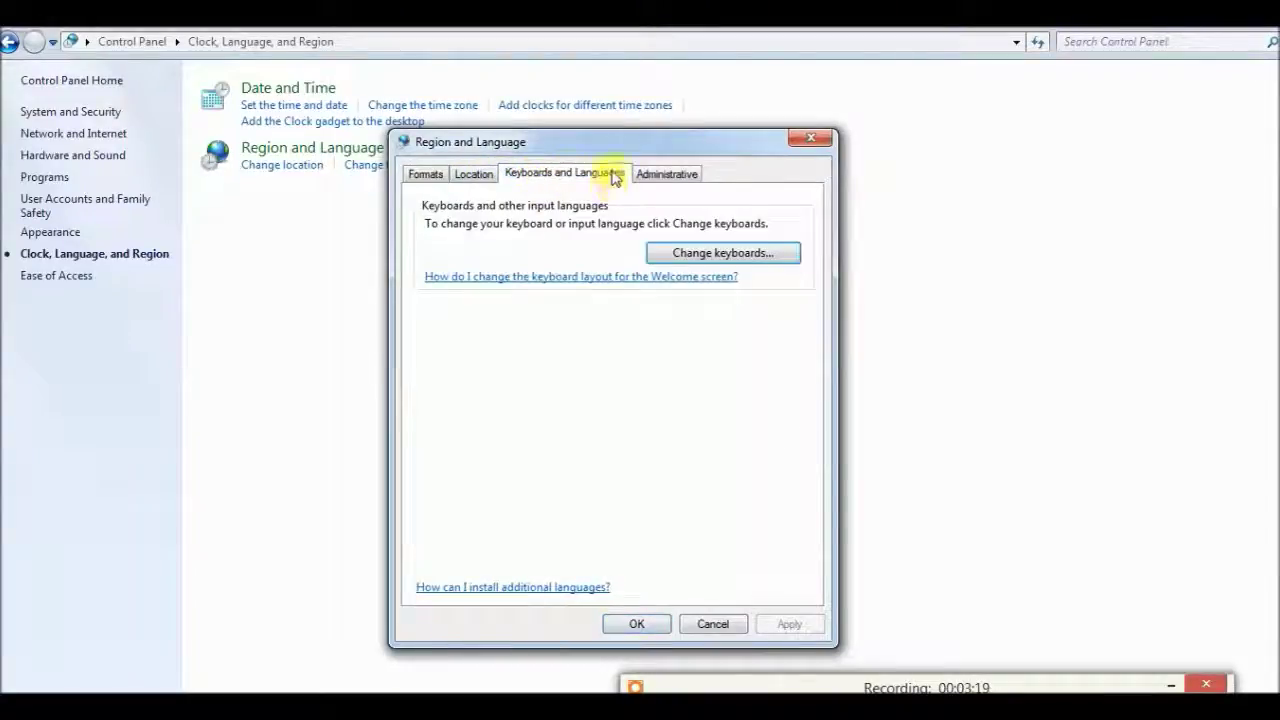
click(708, 262)
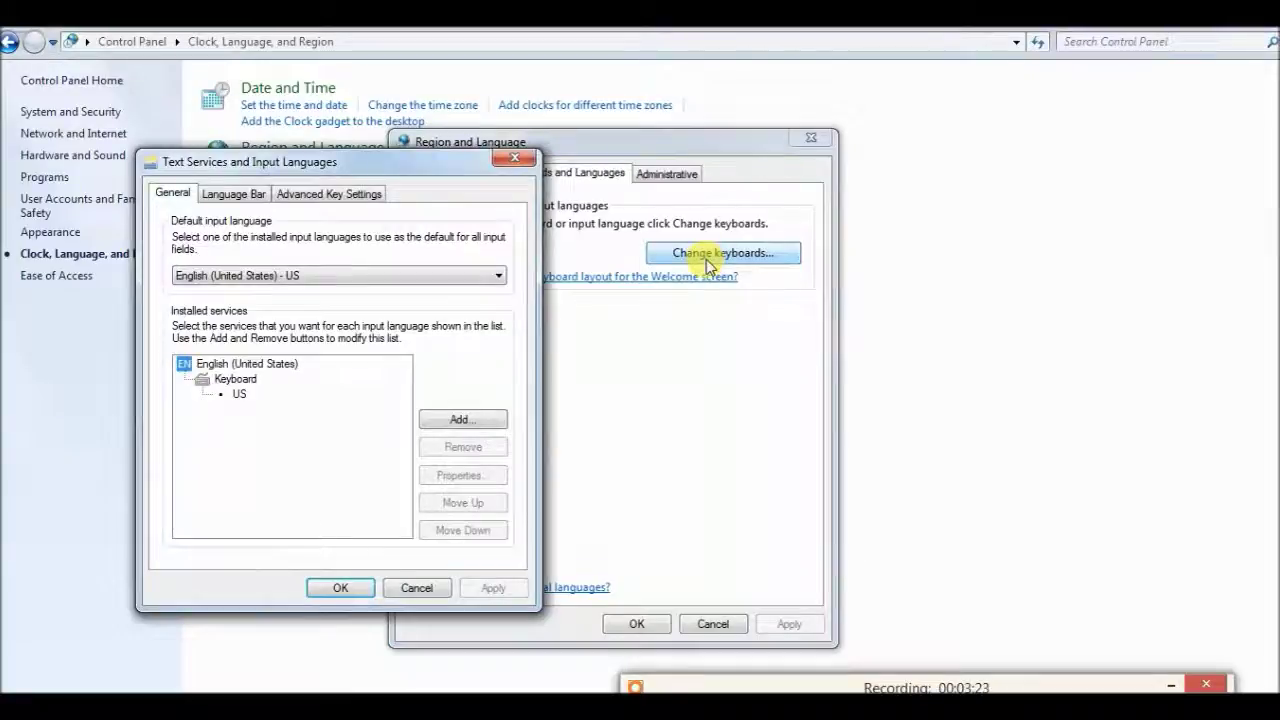
- Check the default input language list unchanged and select the US keyboard entry
drag(462, 176, 475, 156)
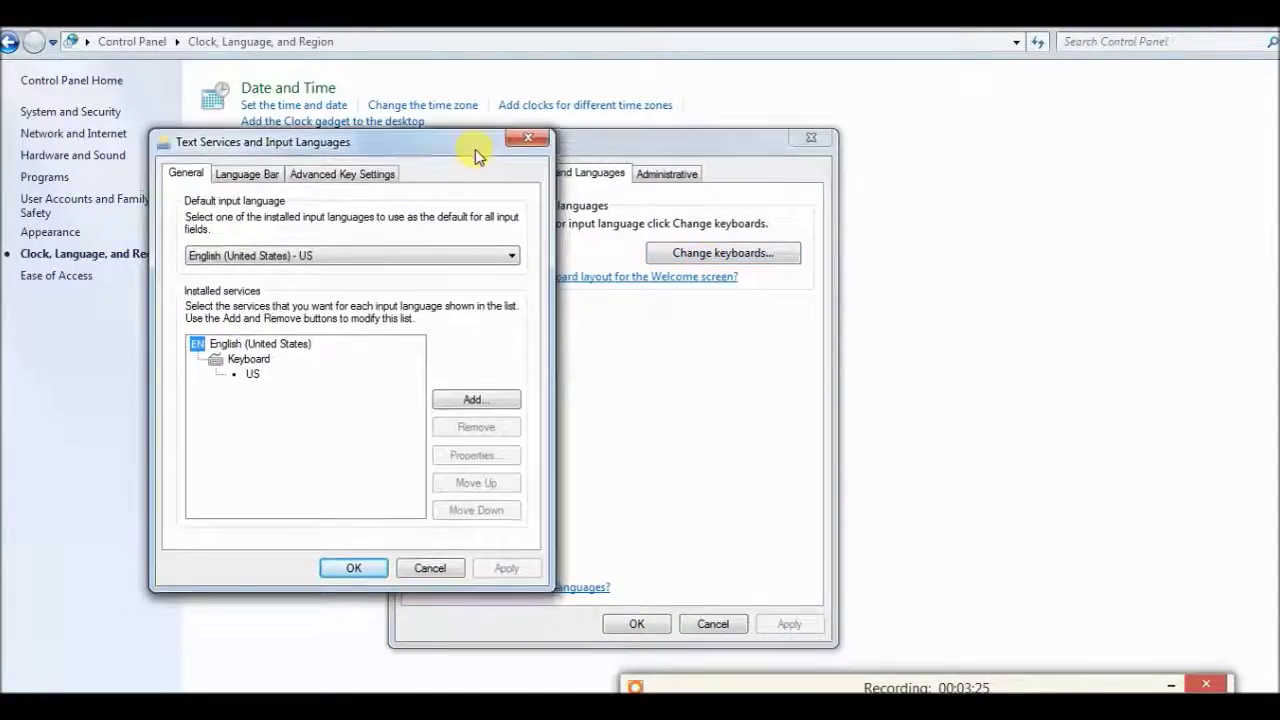
click(391, 252)
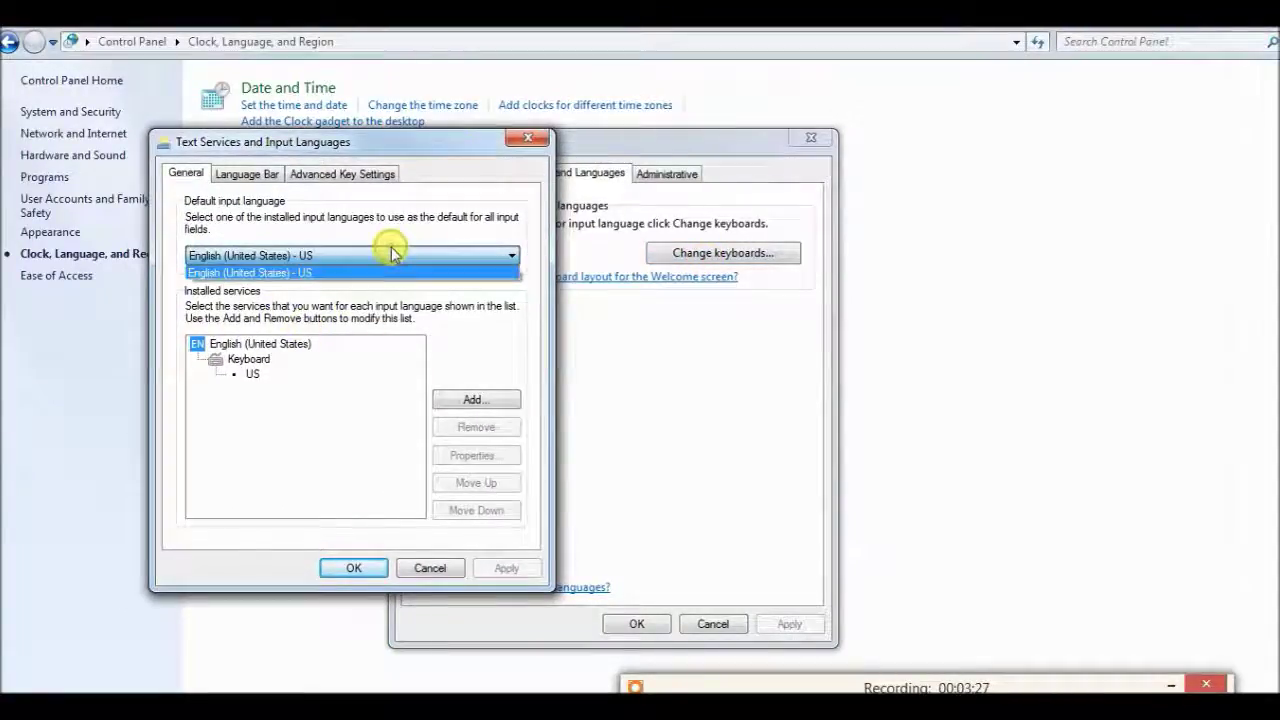
click(330, 272)
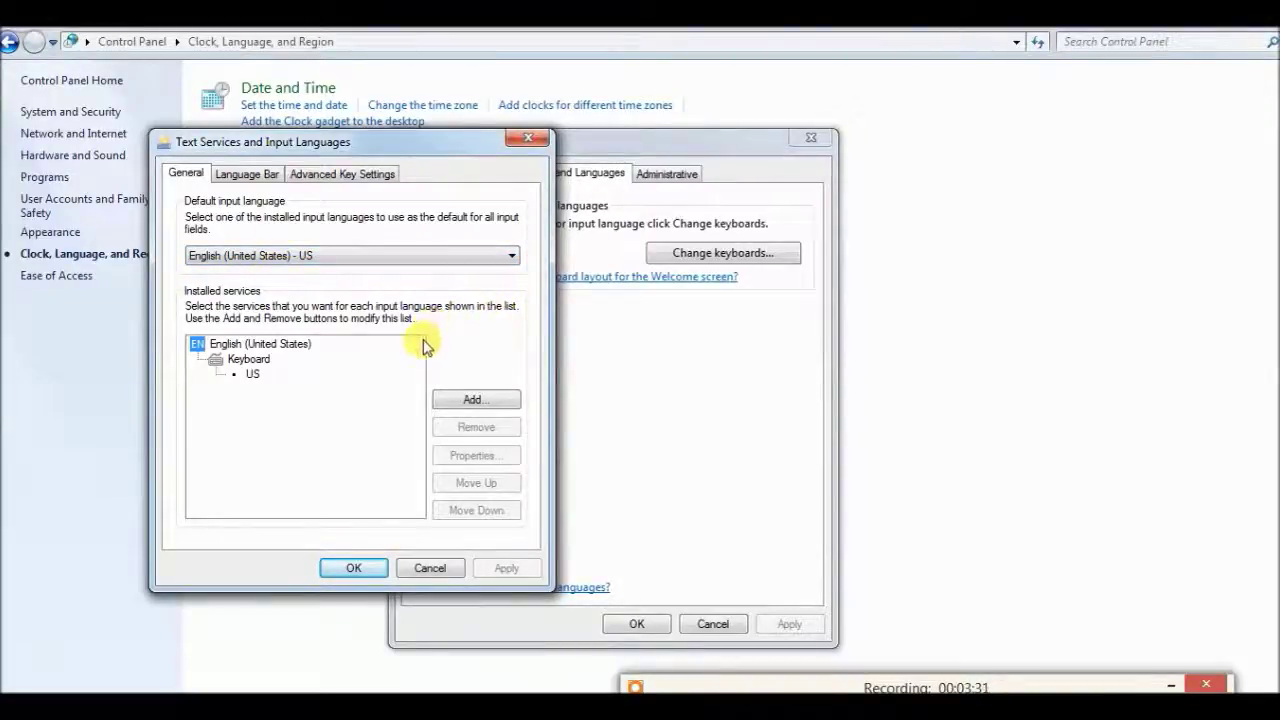
click(252, 376)
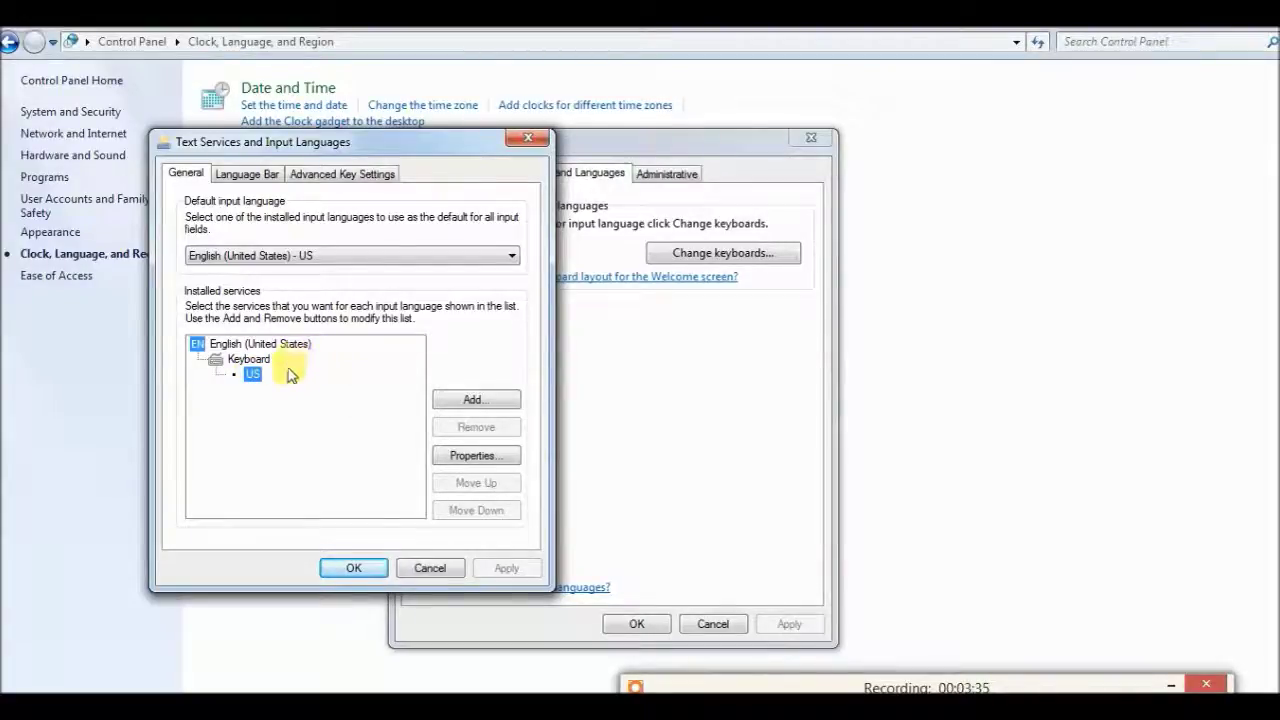
- Browse the Add Input Language list twice without adding any language
click(494, 402)
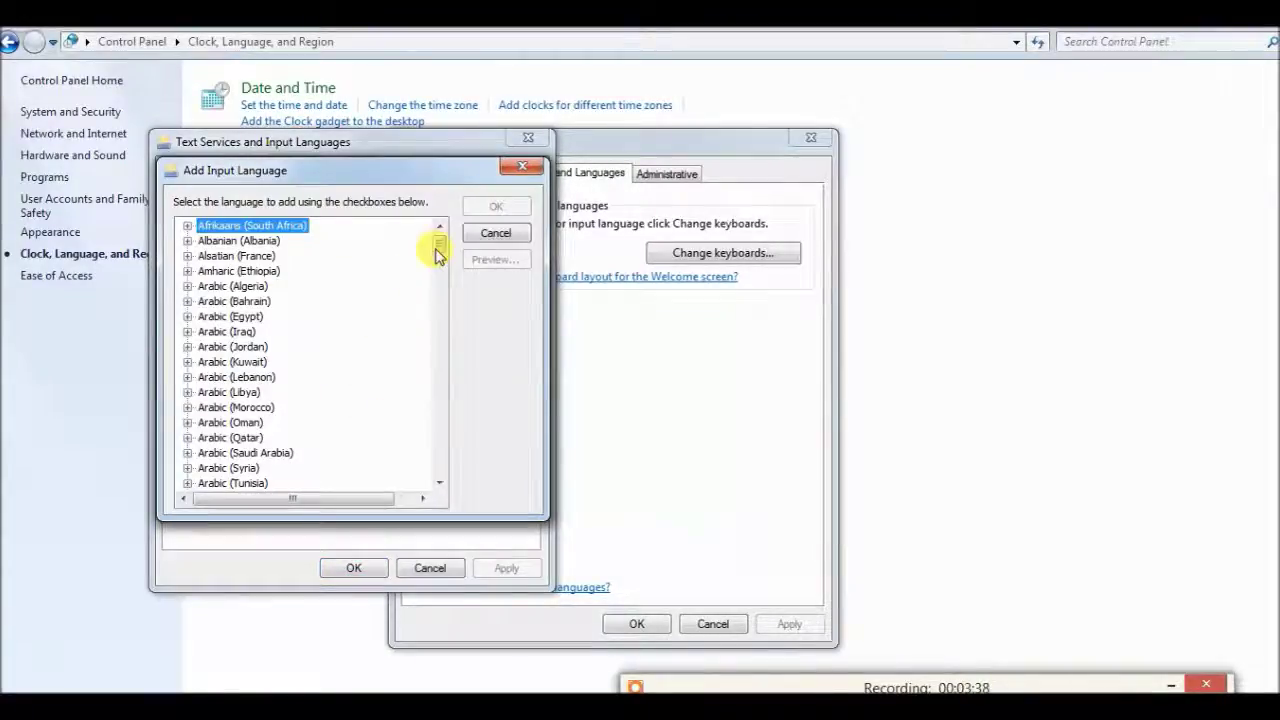
scroll(440, 256, down, 1)
mouse_move(438, 254)
mouse_down()
mouse_move(440, 294)
mouse_move(447, 245)
mouse_up()
click(522, 166)
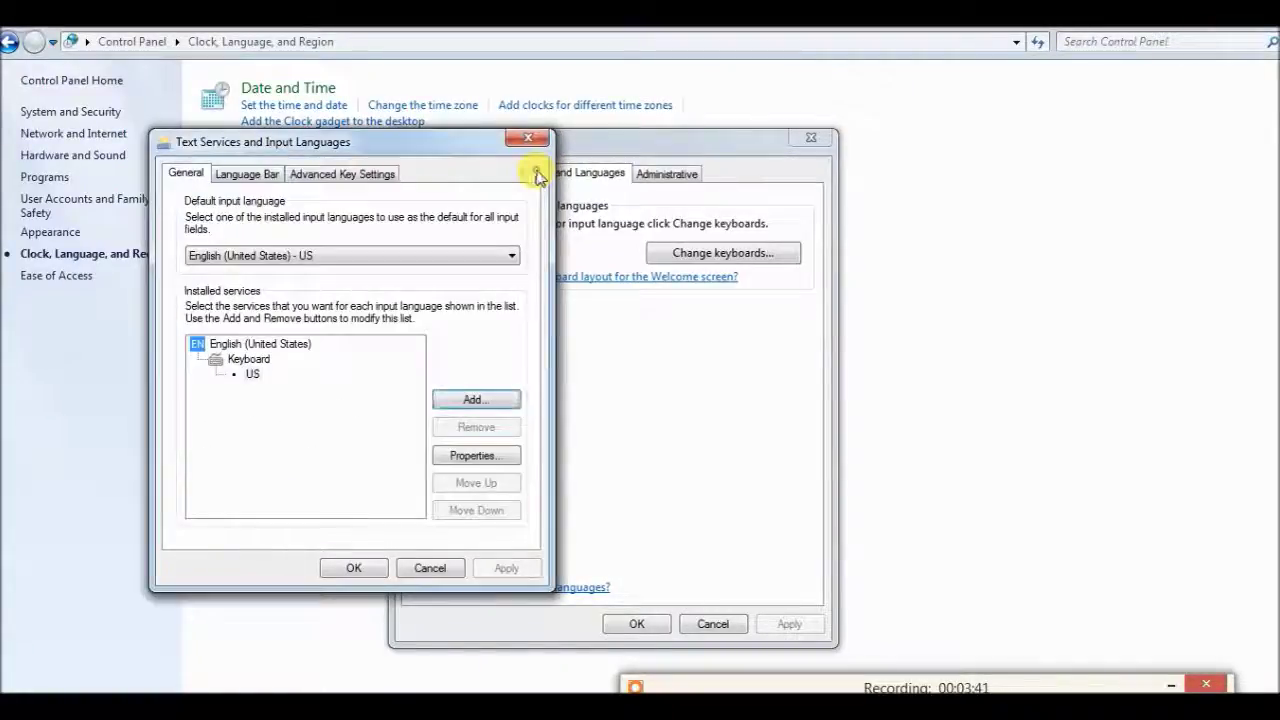
click(460, 400)
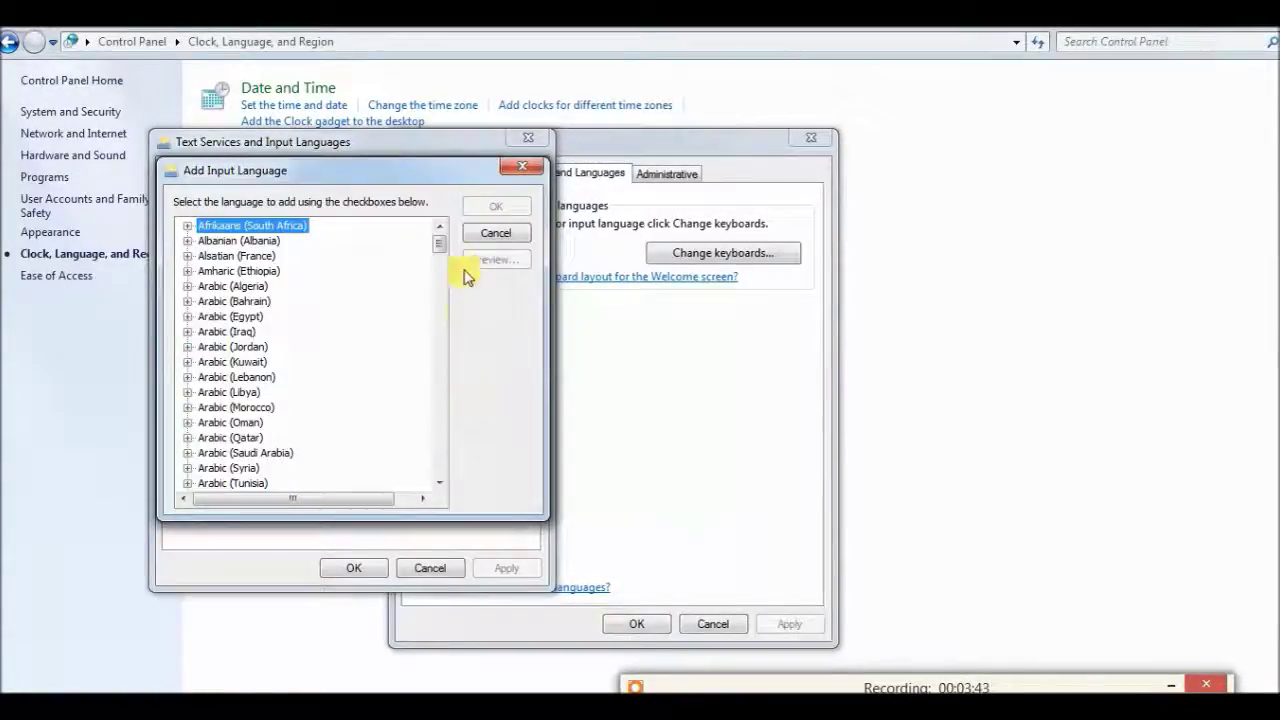
drag(441, 250, 446, 246)
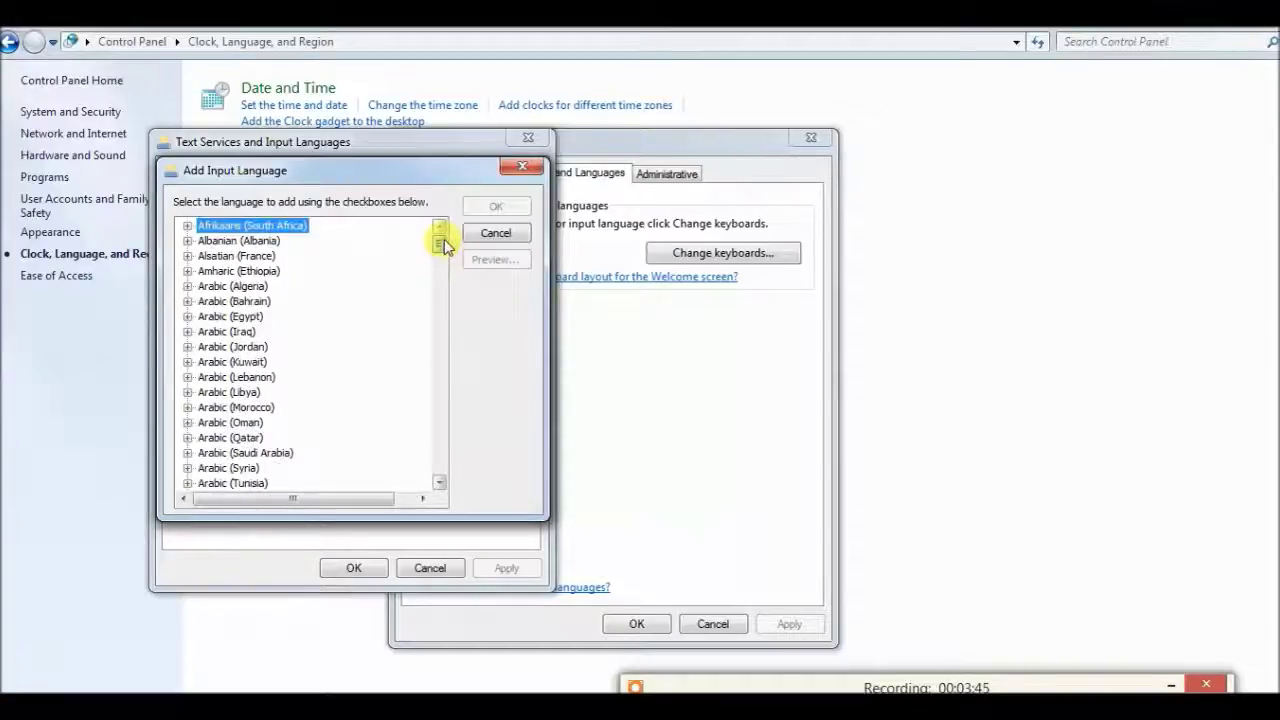
click(515, 168)
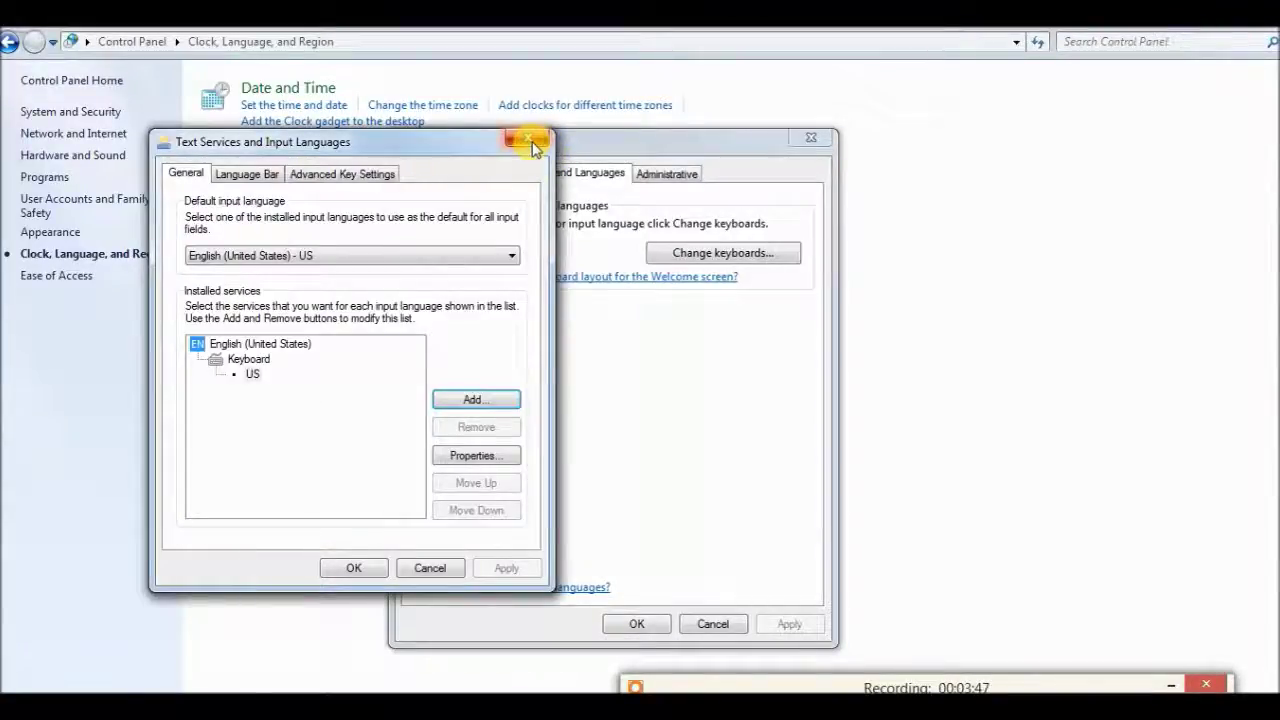
- Close the Text Services and Region and Language dialogs and return to the web browser
click(533, 145)
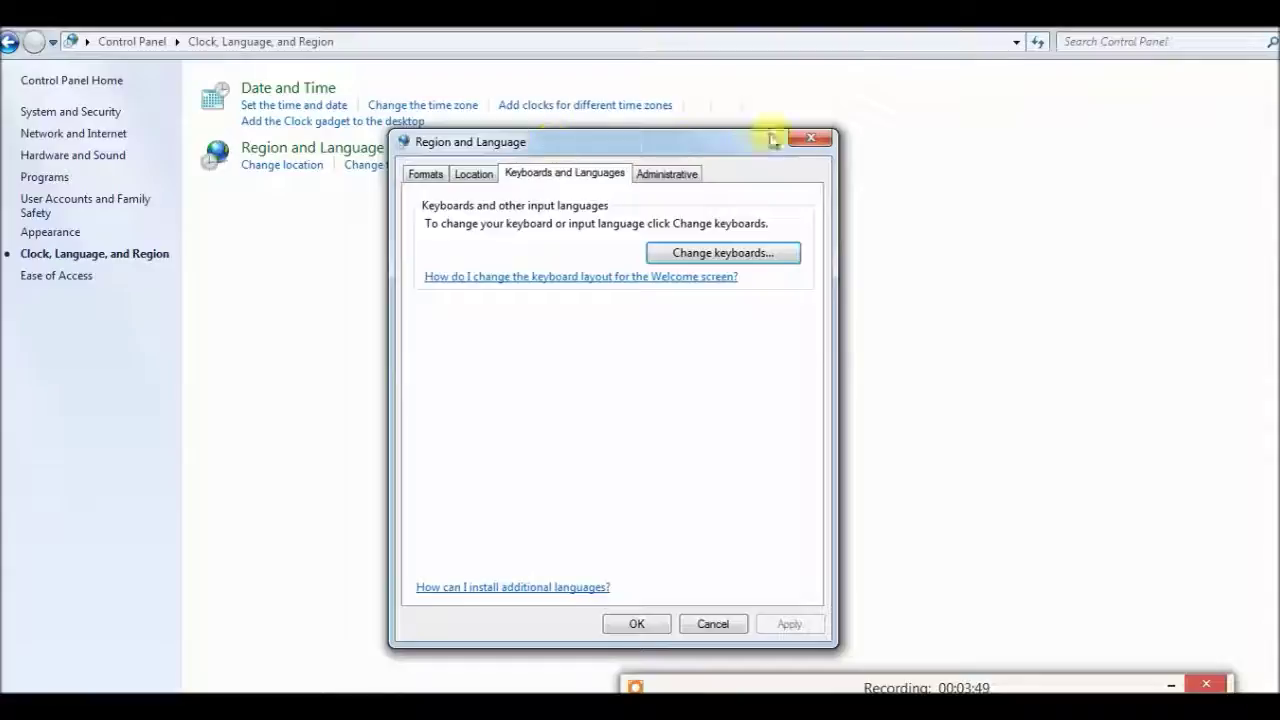
click(812, 143)
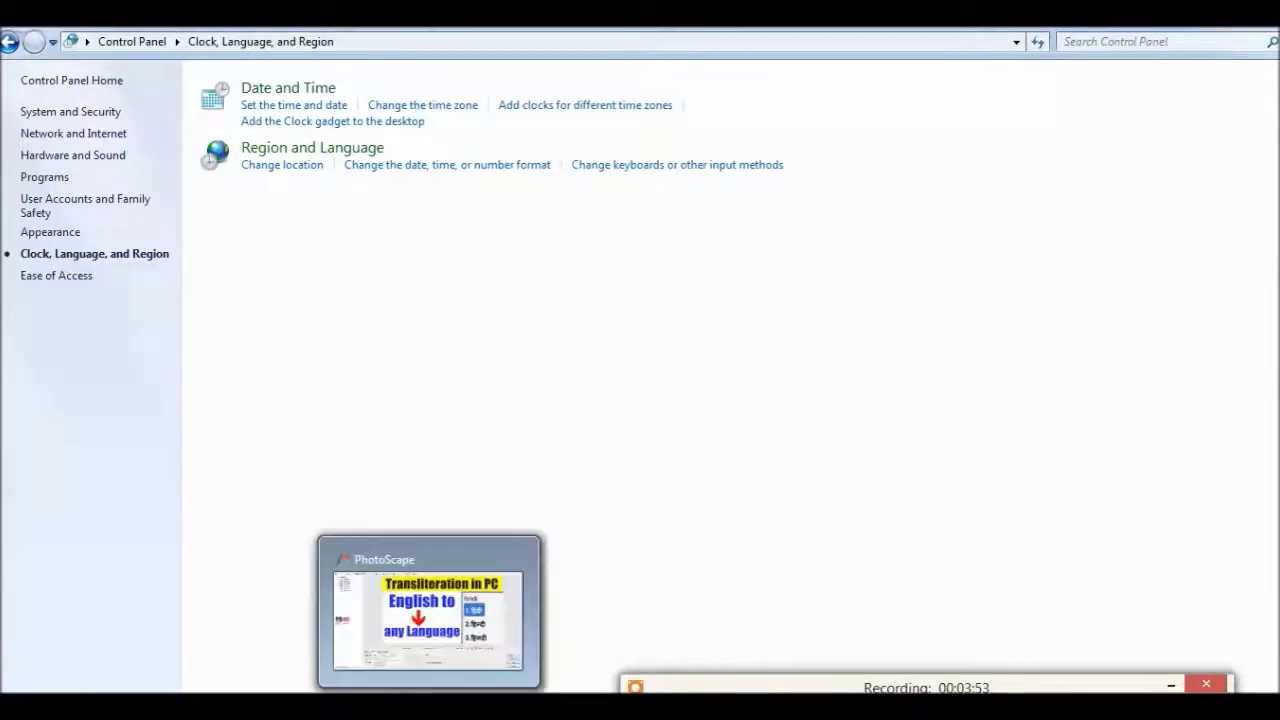
click(338, 710)
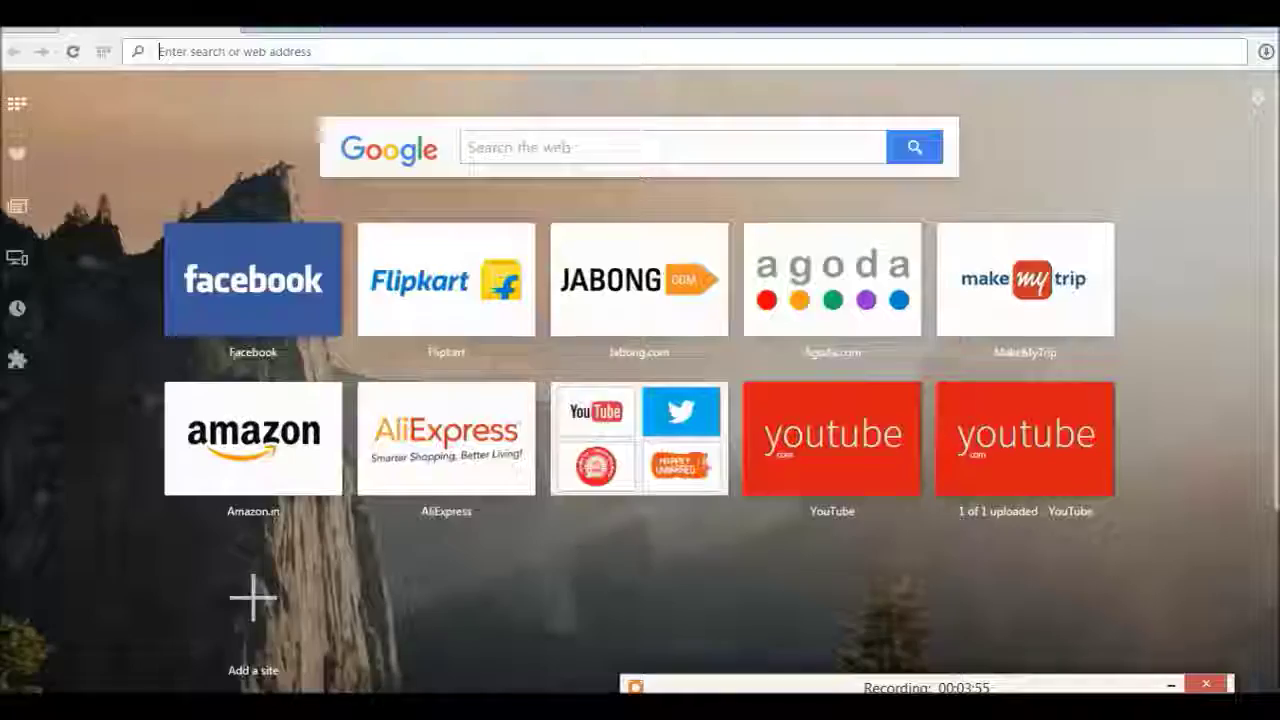
- On the Indic Language Input Tool site, view the Bangla and Gujarati versions, then return to Hindi
click(470, 30)
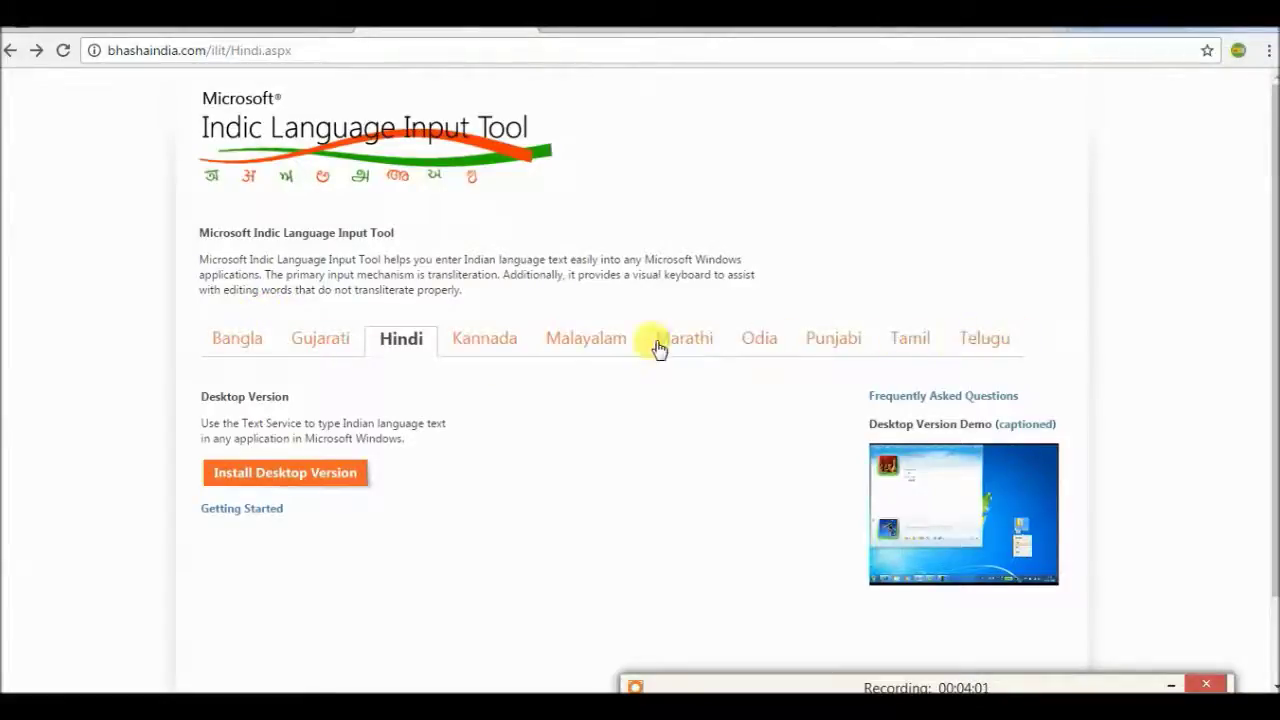
click(280, 343)
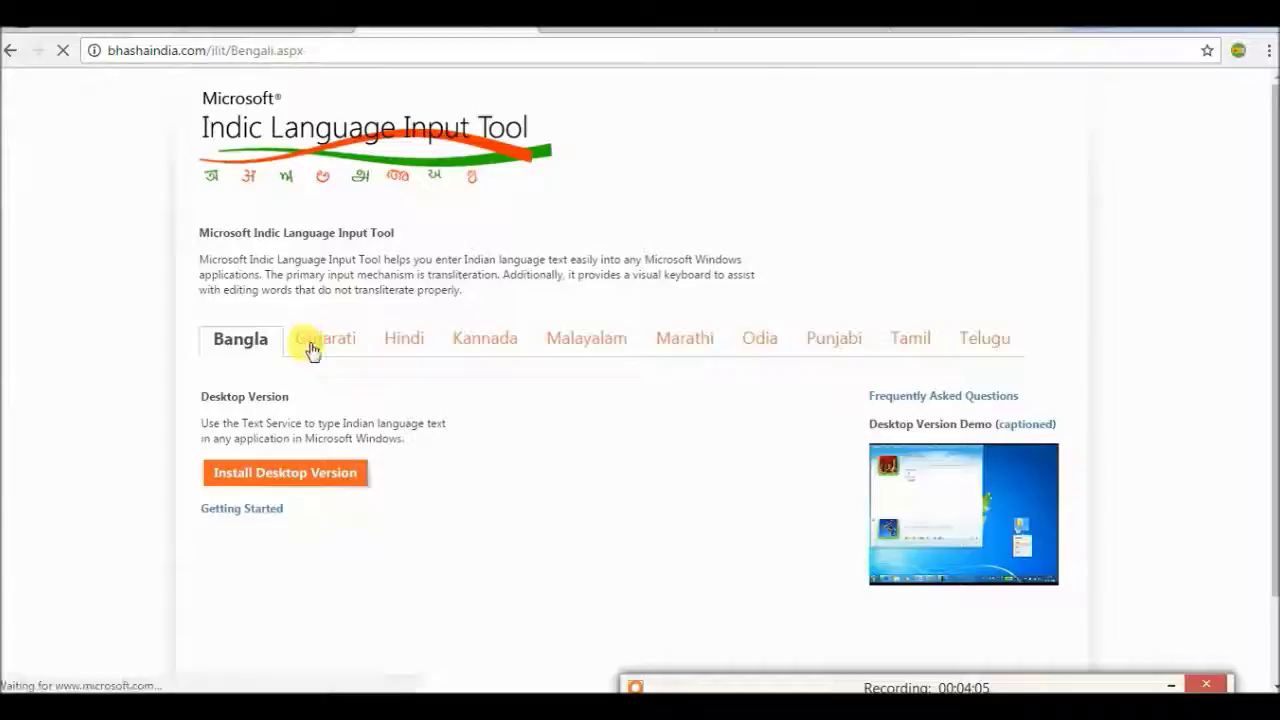
click(350, 352)
click(400, 345)
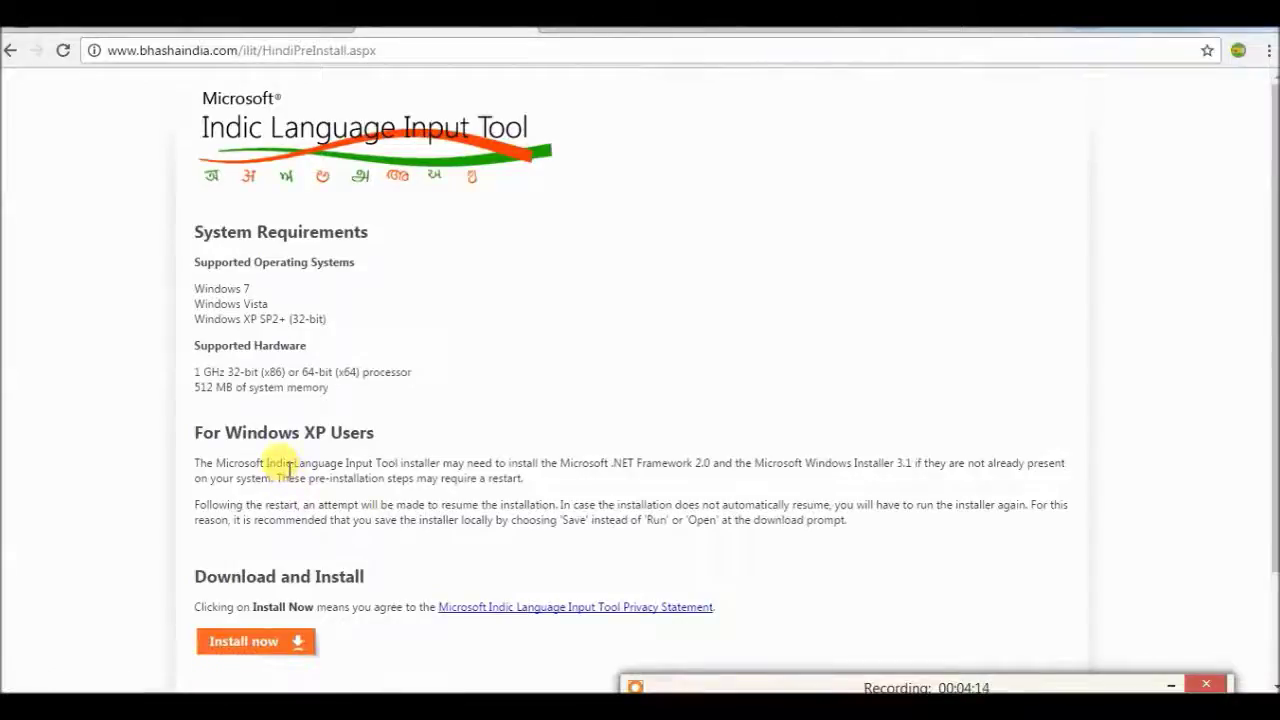
- Scroll through the Hindi system requirements, then go to the Google Input Tools on Windows tab
scroll(288, 468, down, 2)
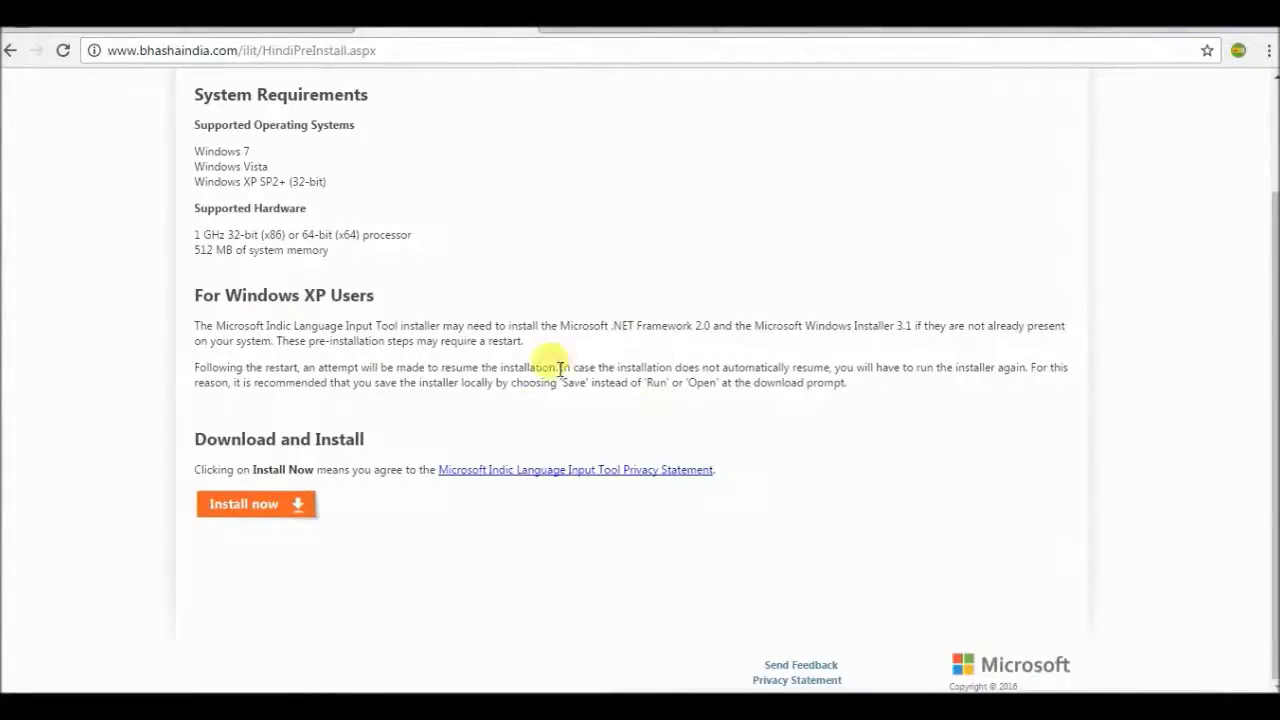
click(628, 32)
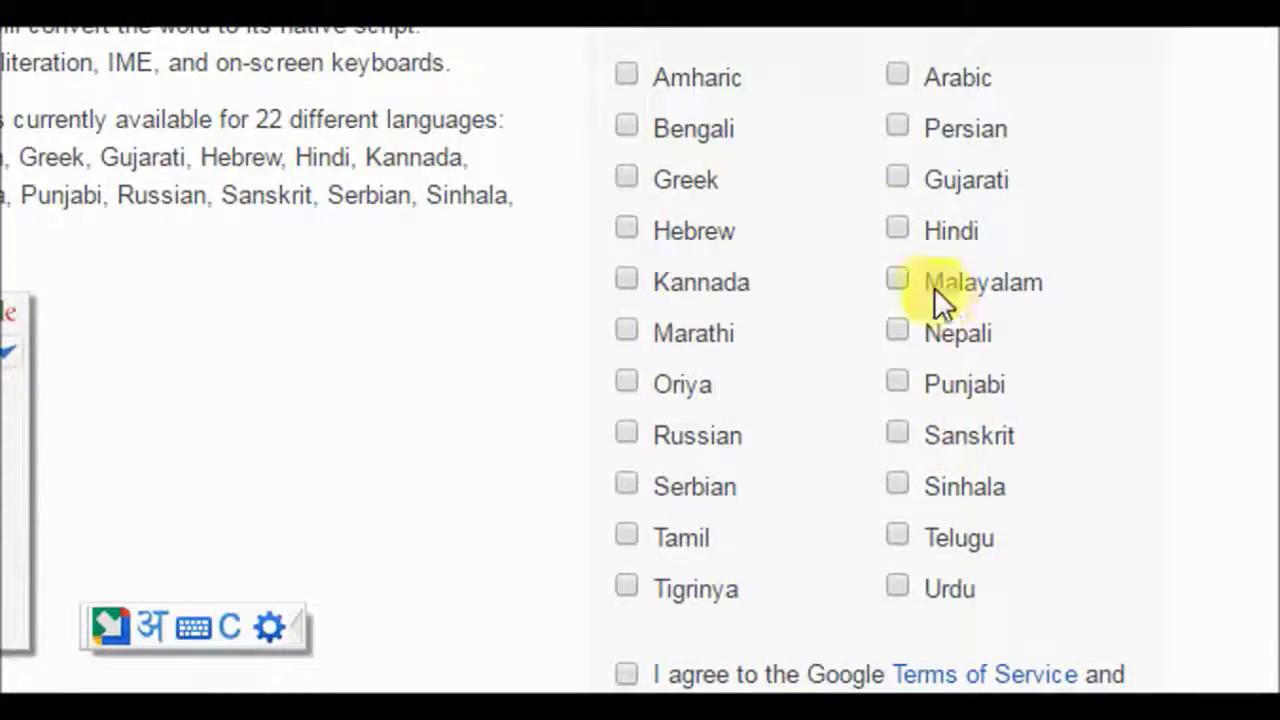
- Tick Hindi, agree to the Google Terms of Service, and download Google Input Tools
click(900, 232)
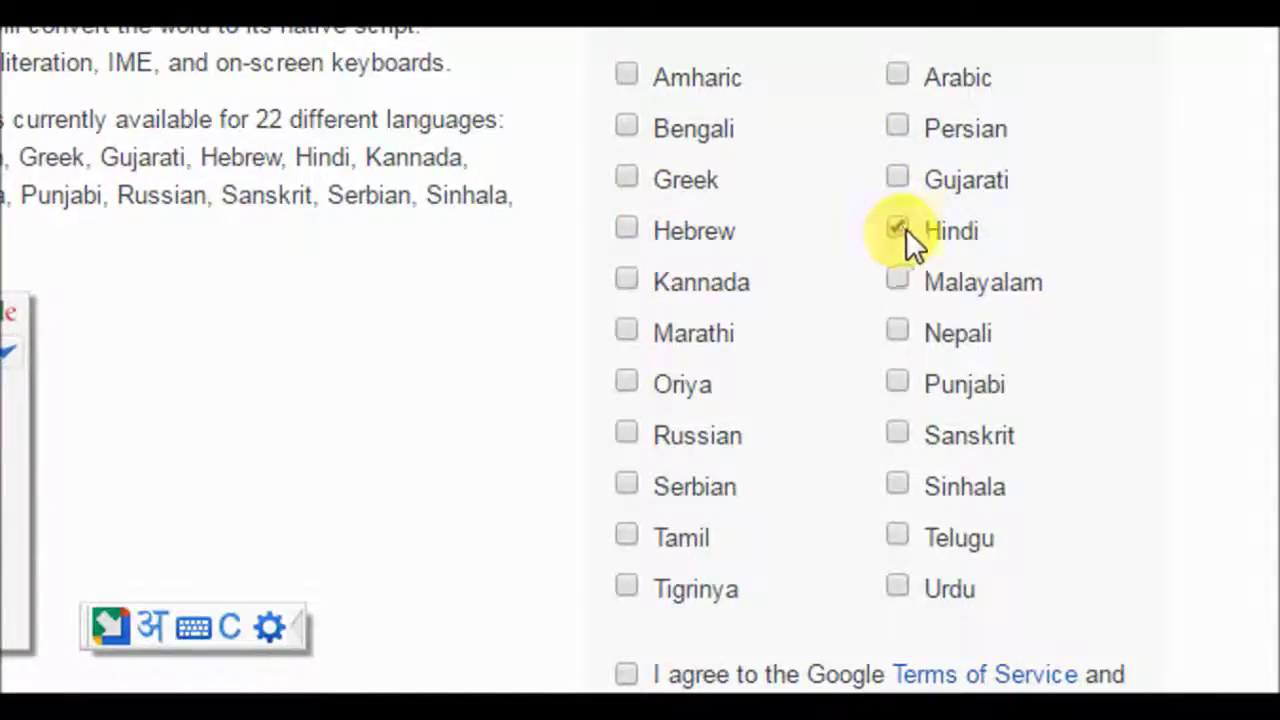
scroll(690, 594, down, 1)
click(640, 594)
scroll(1086, 443, down, 1)
scroll(1040, 410, down, 6)
scroll(900, 165, up, 5)
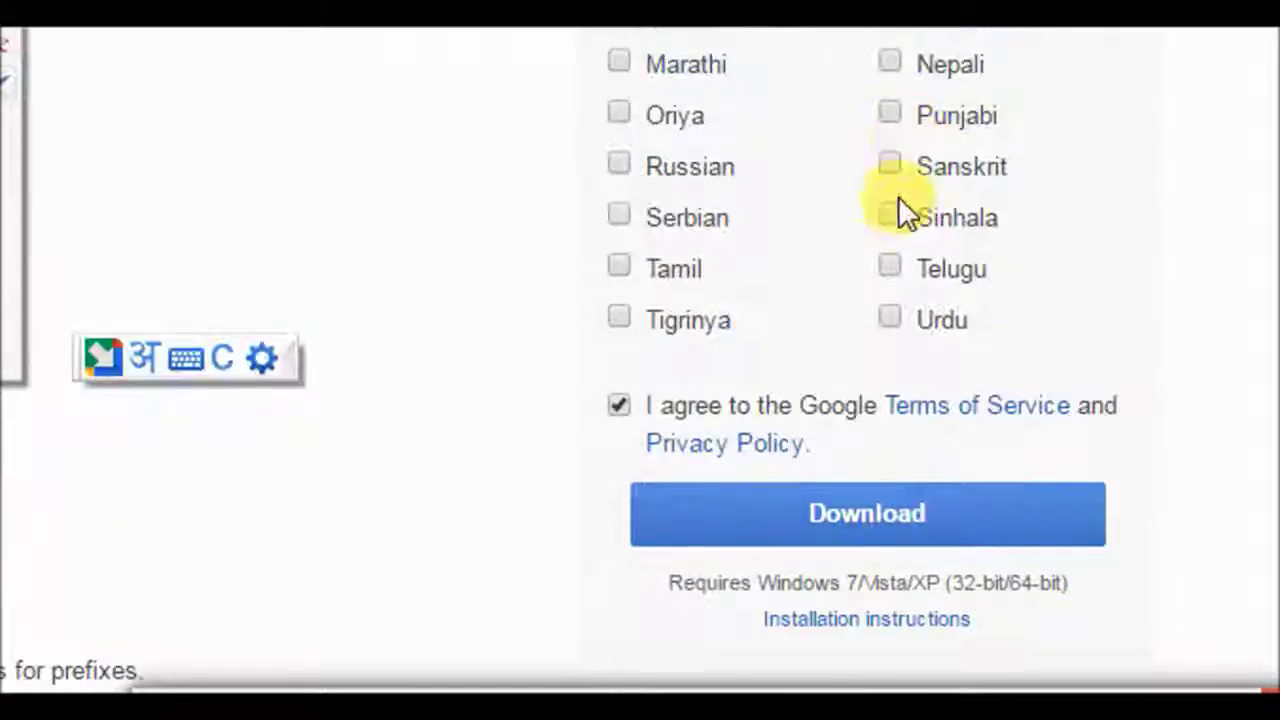
click(871, 520)
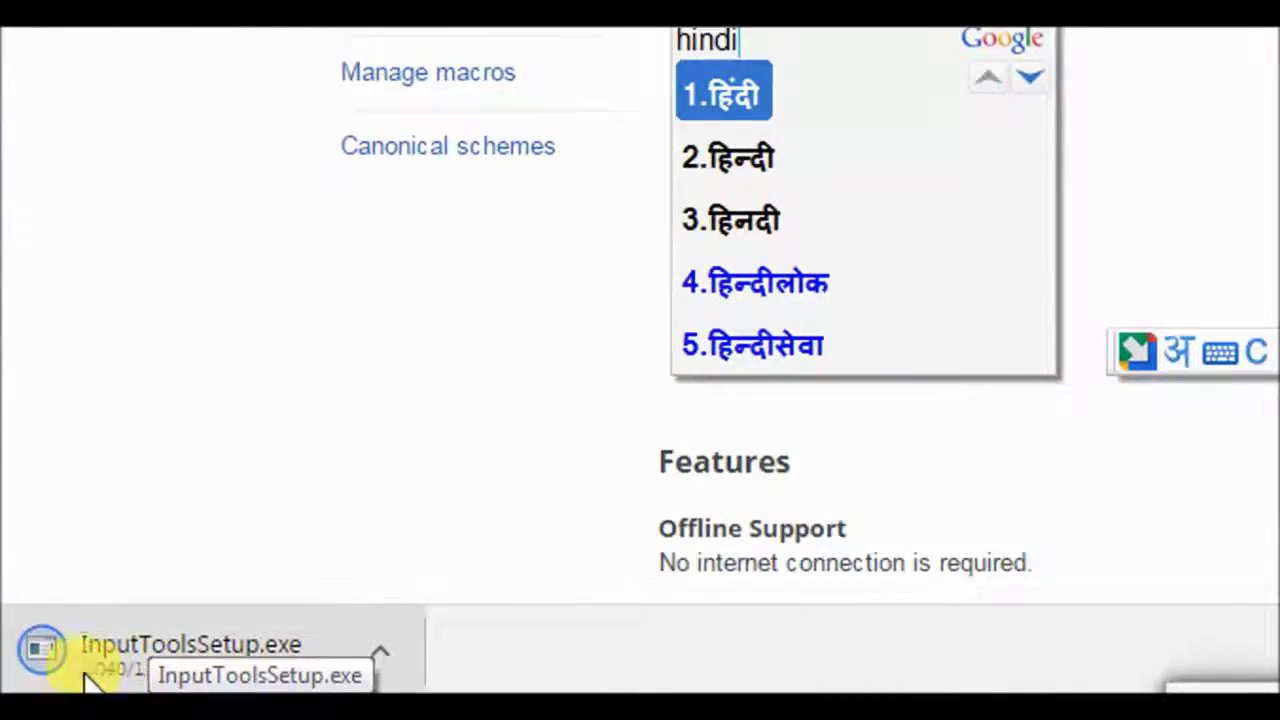
- Open the downloaded InputToolsSetup.exe from the download bar
click(370, 653)
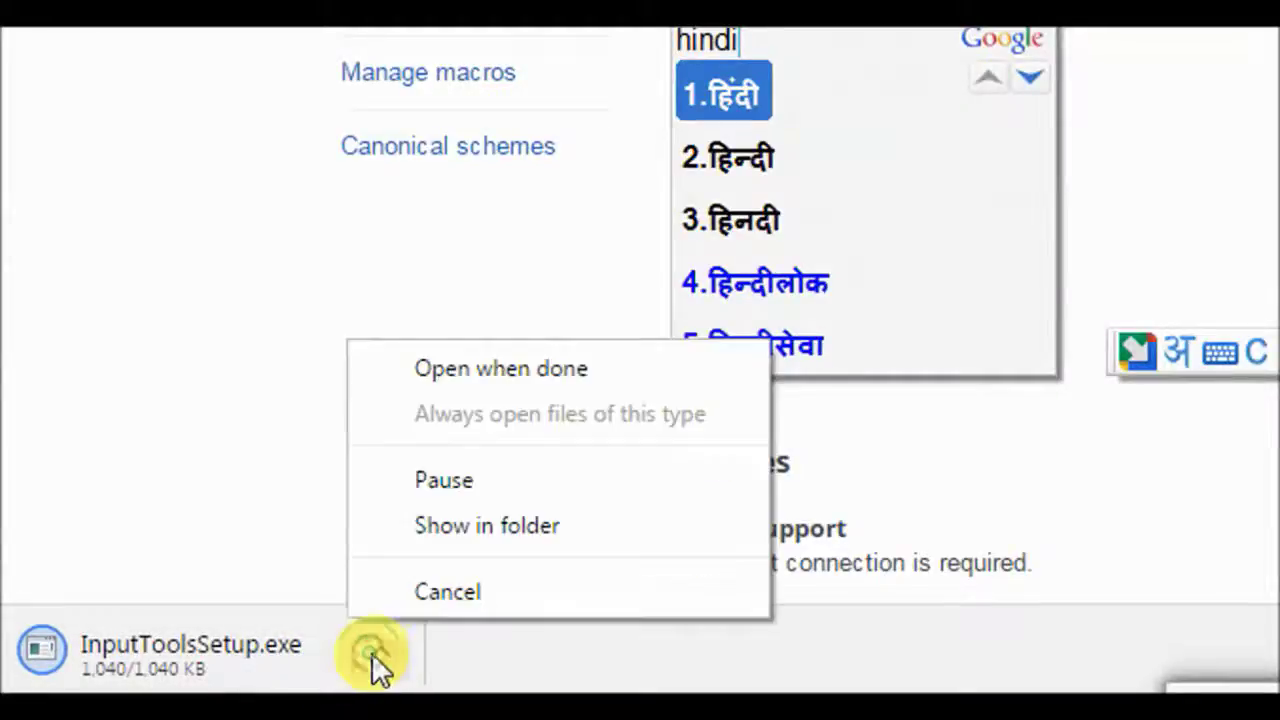
click(466, 535)
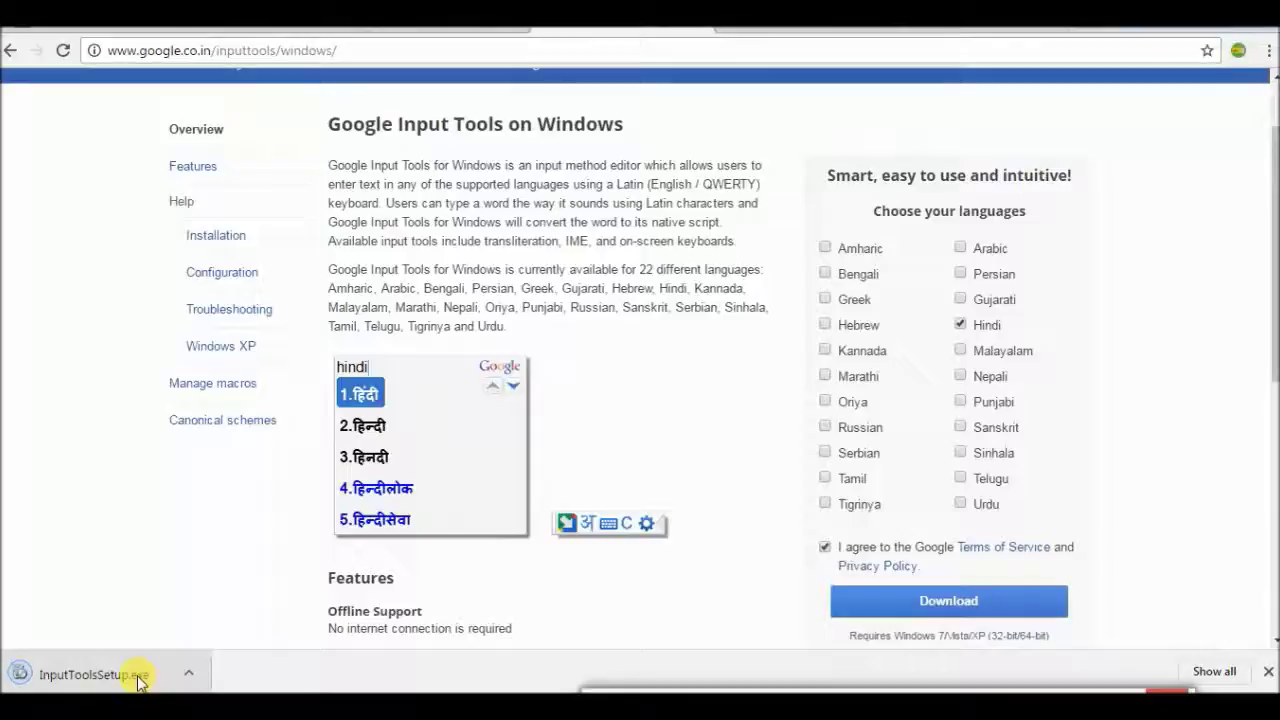
click(138, 677)
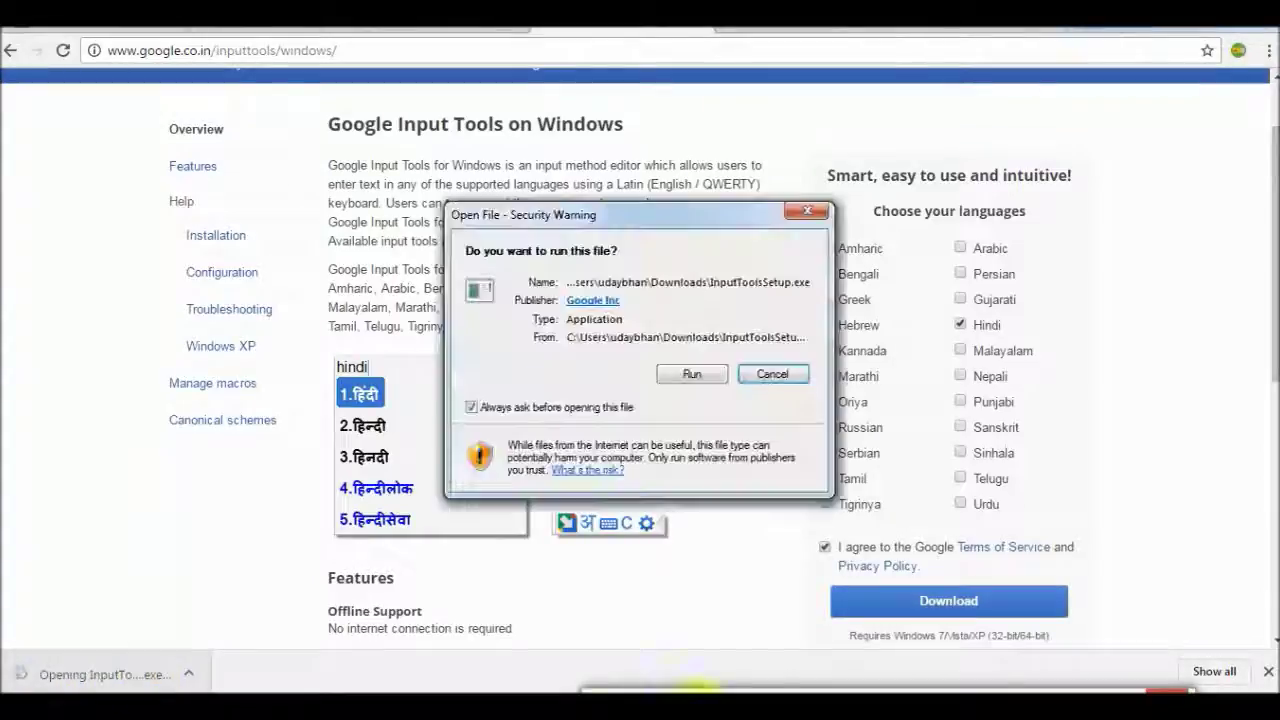
- Allow InputToolsSetup.exe to run, then close the 'Installation complete' message
click(692, 375)
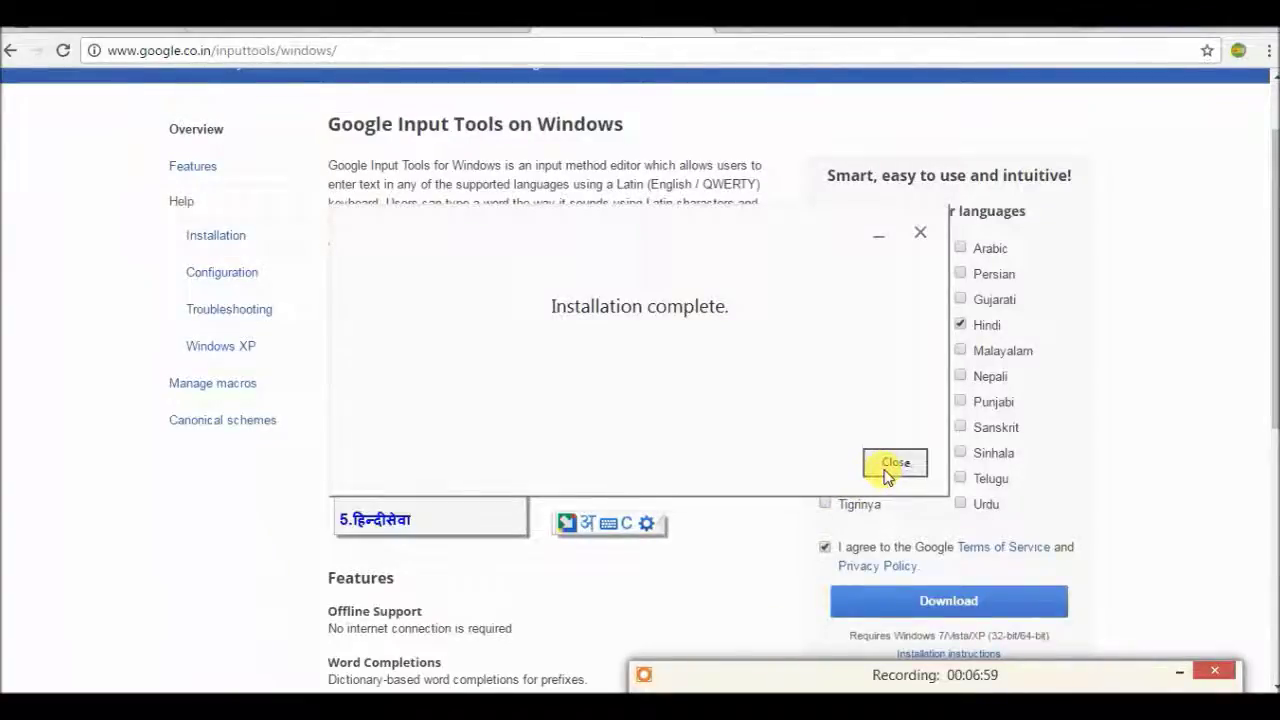
click(888, 468)
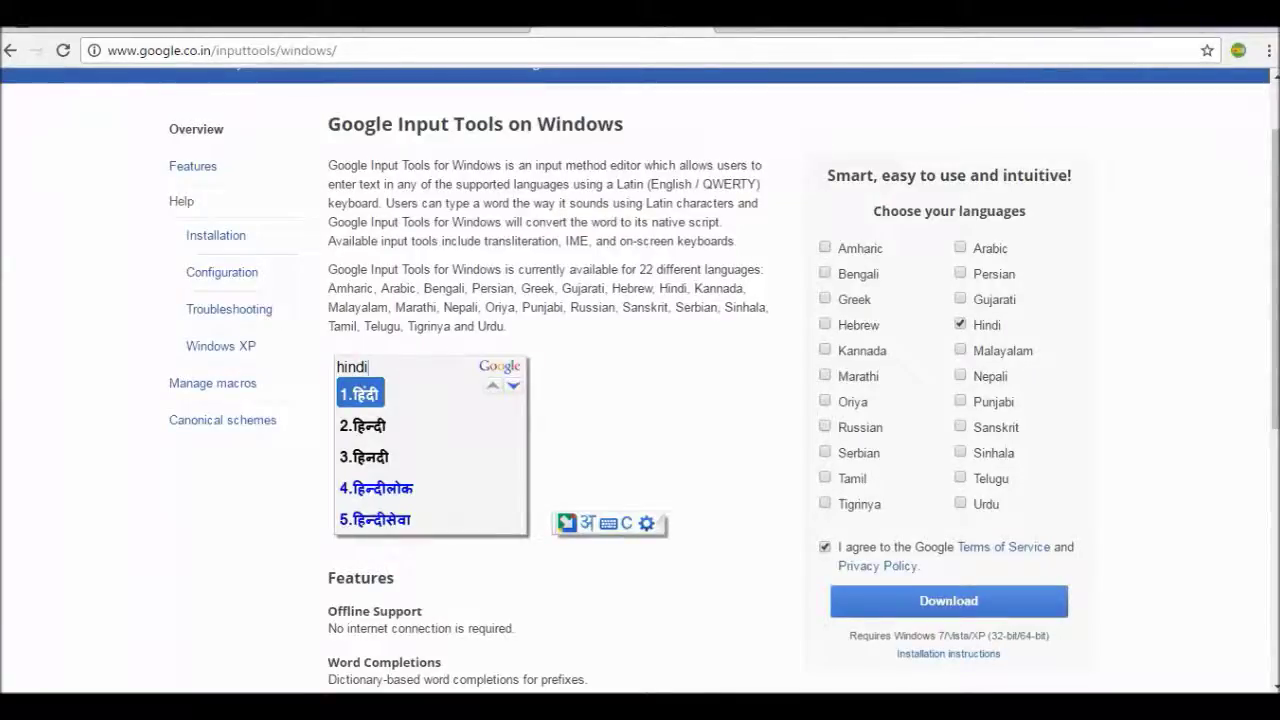
- Return to Control Panel and reopen Region and Language keyboard and input language settings
click(568, 604)
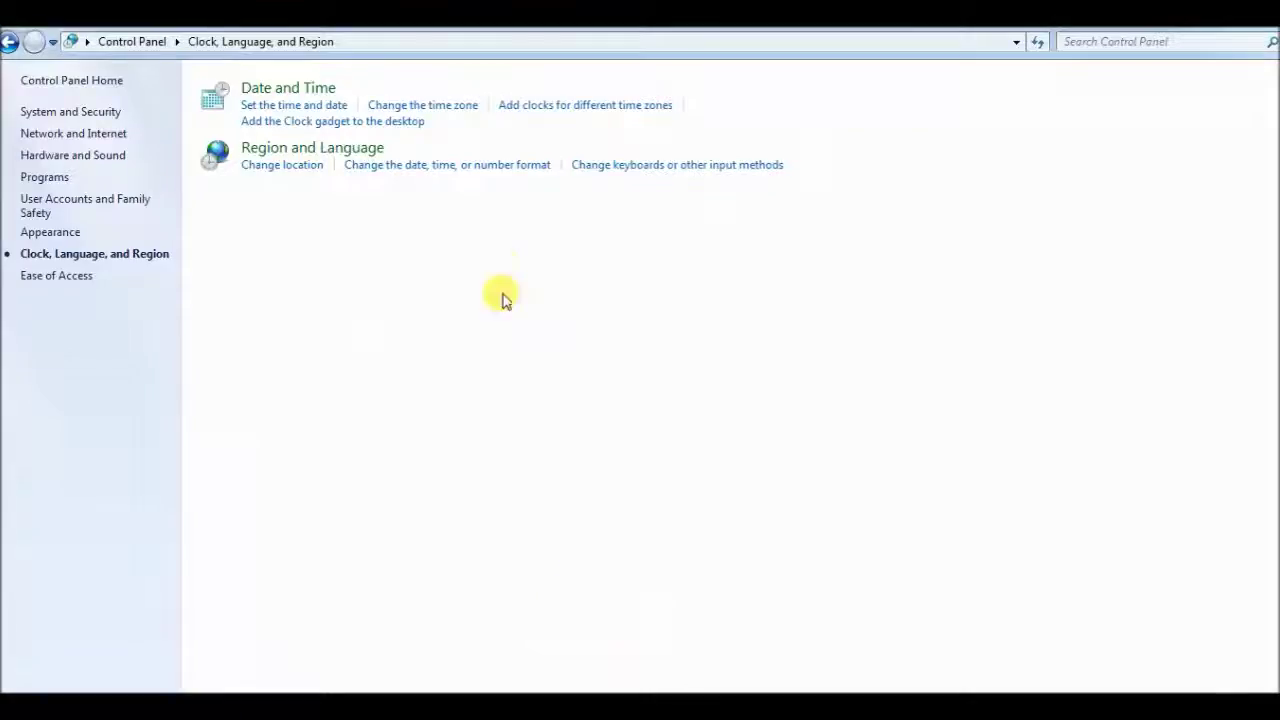
click(384, 170)
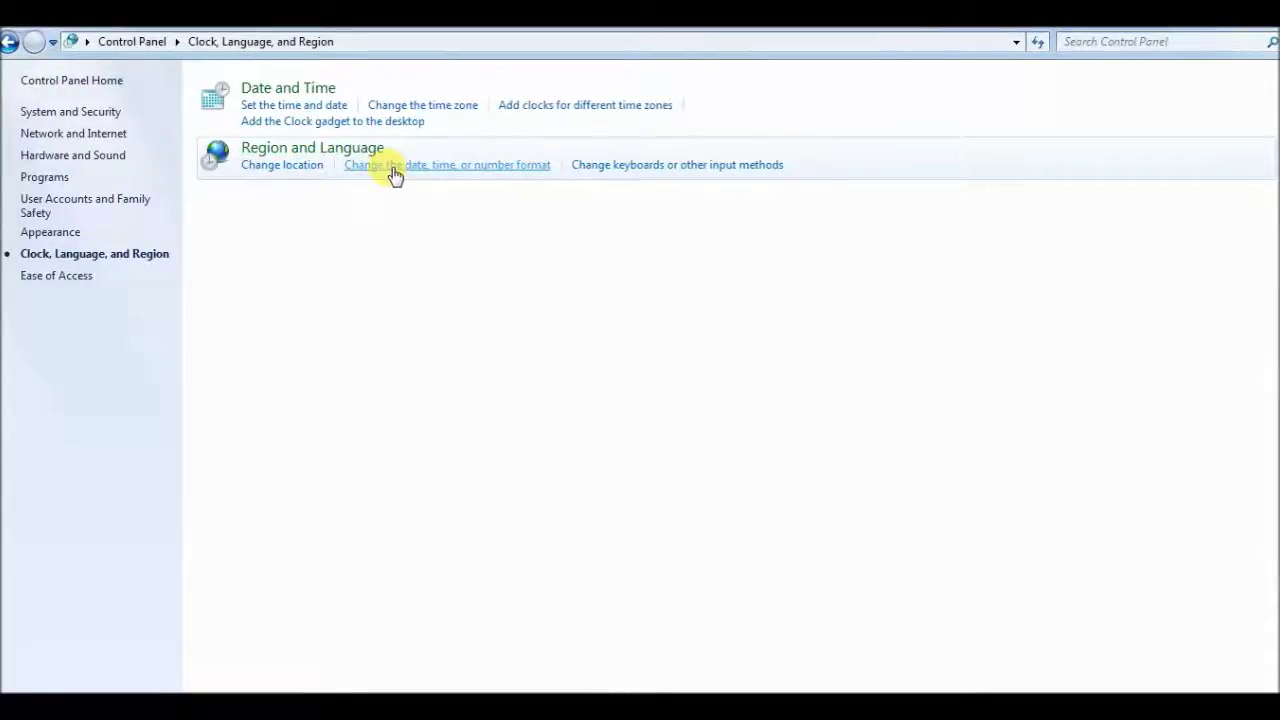
click(634, 176)
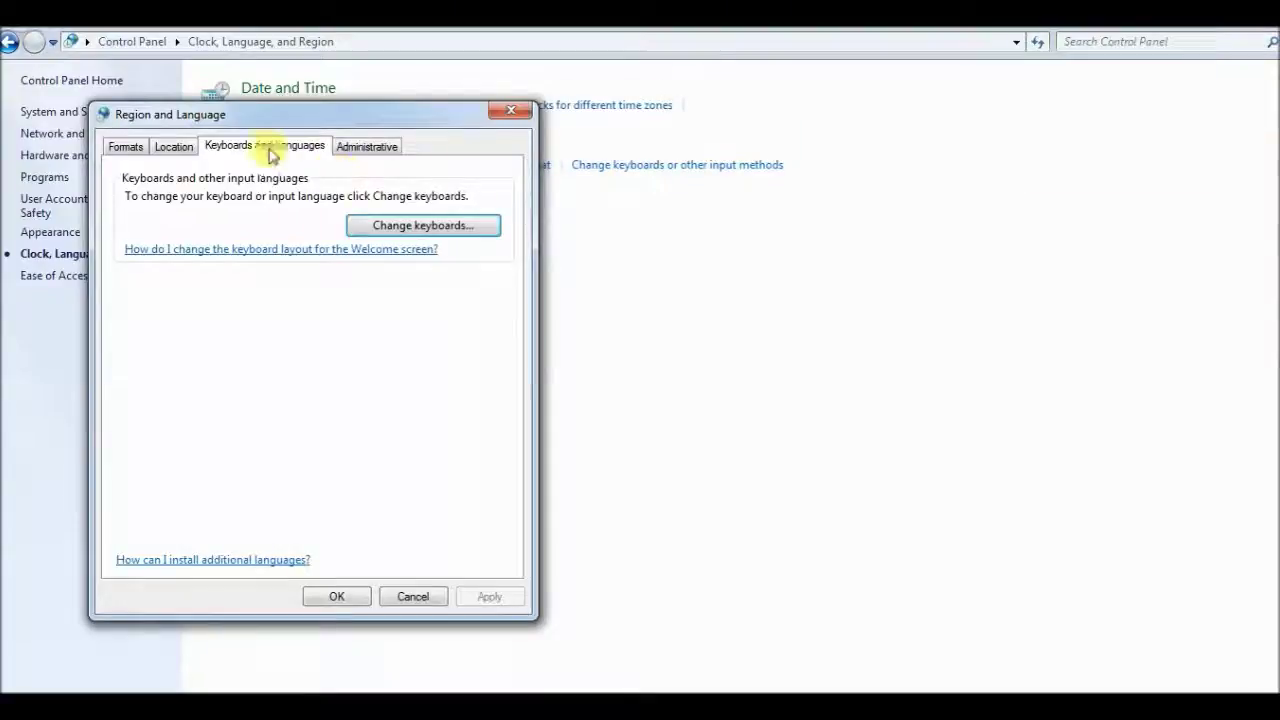
click(404, 230)
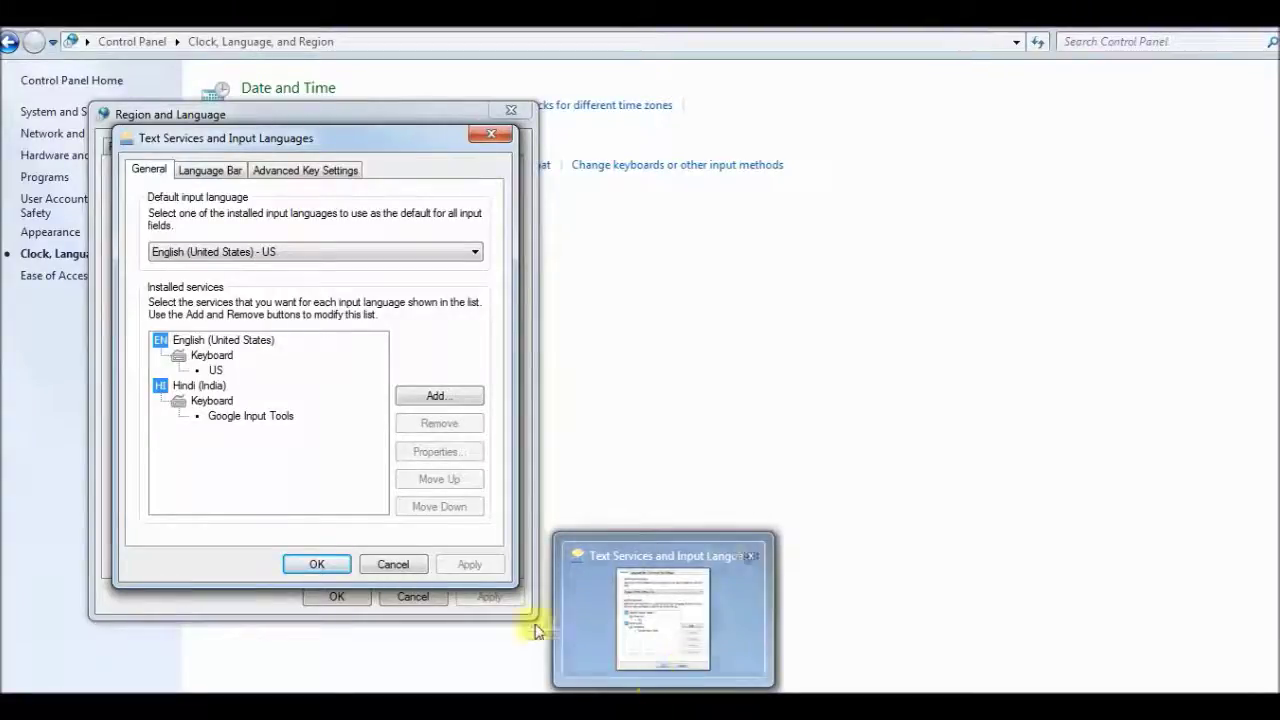
- Select the Google Input Tools keyboard under Hindi (India) and confirm the installed input languages with OK
click(308, 478)
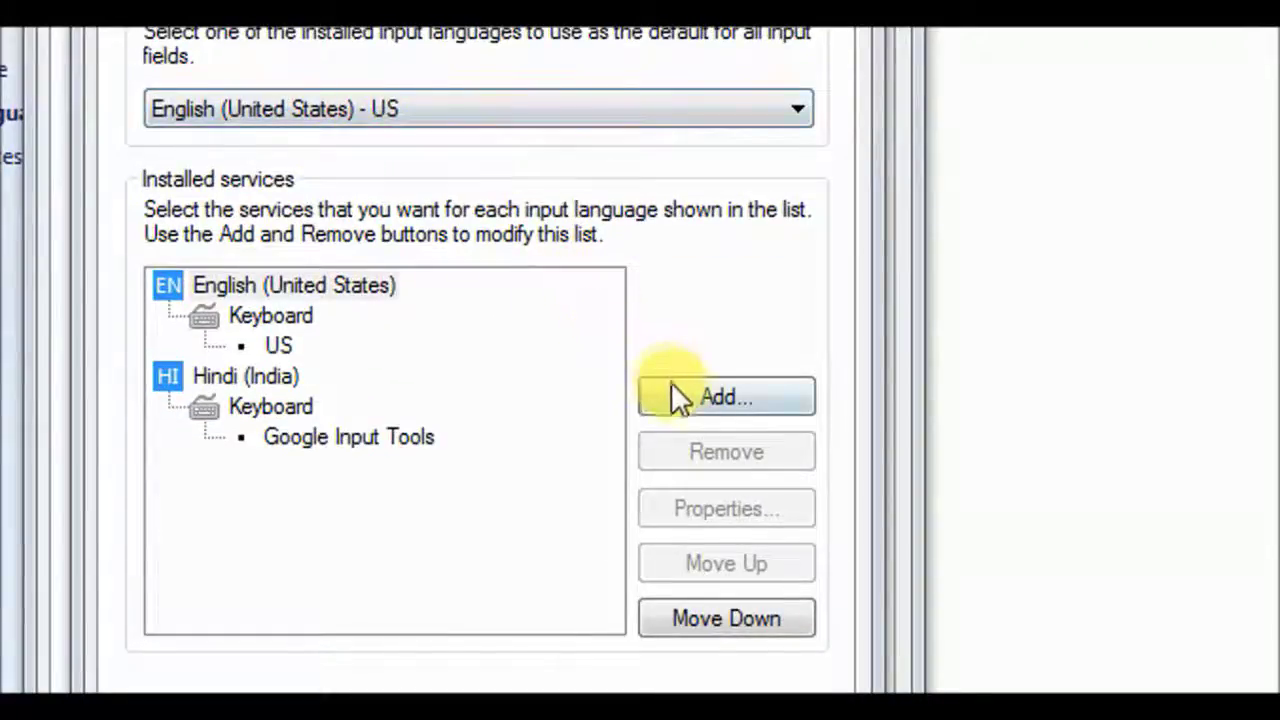
click(679, 395)
drag(642, 142, 646, 234)
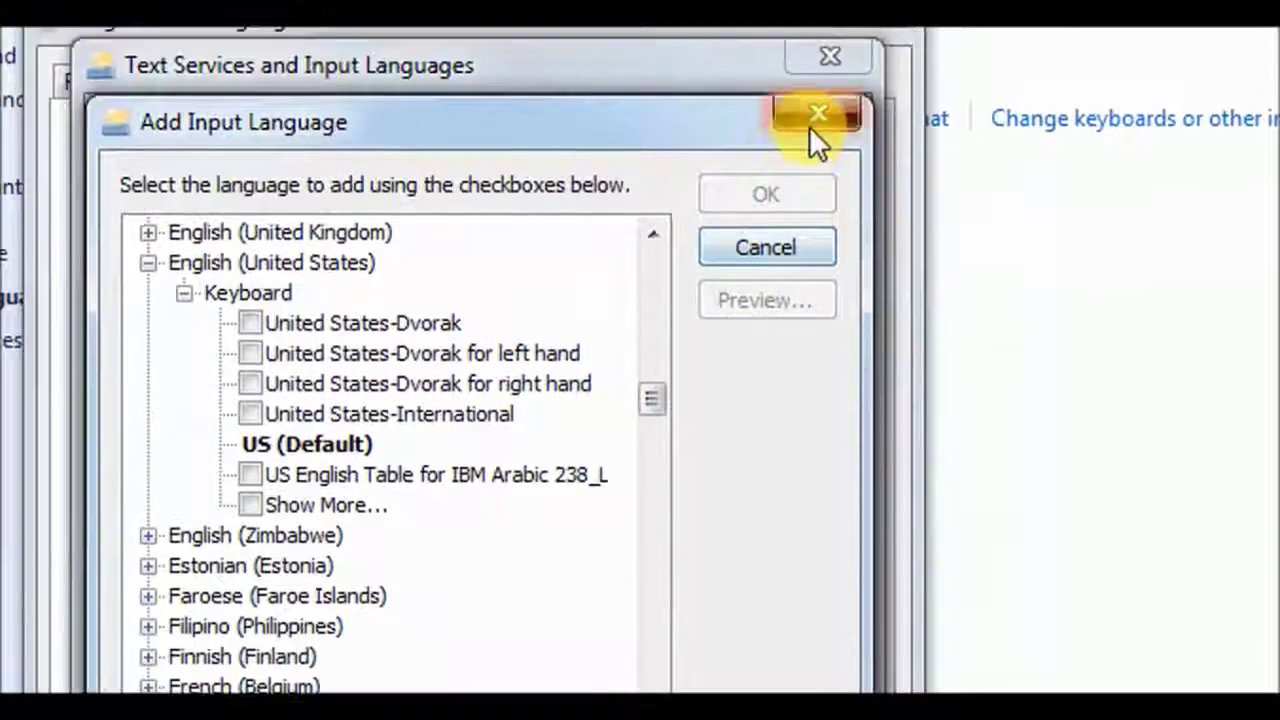
click(812, 125)
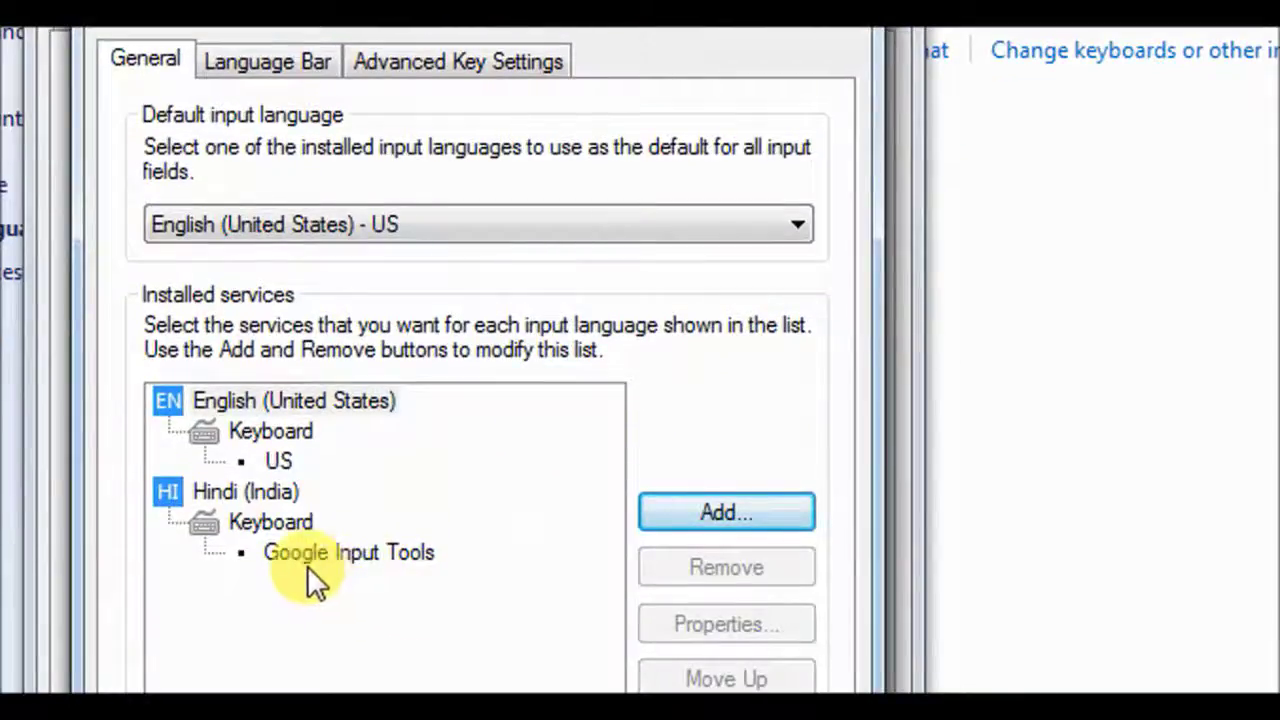
click(309, 558)
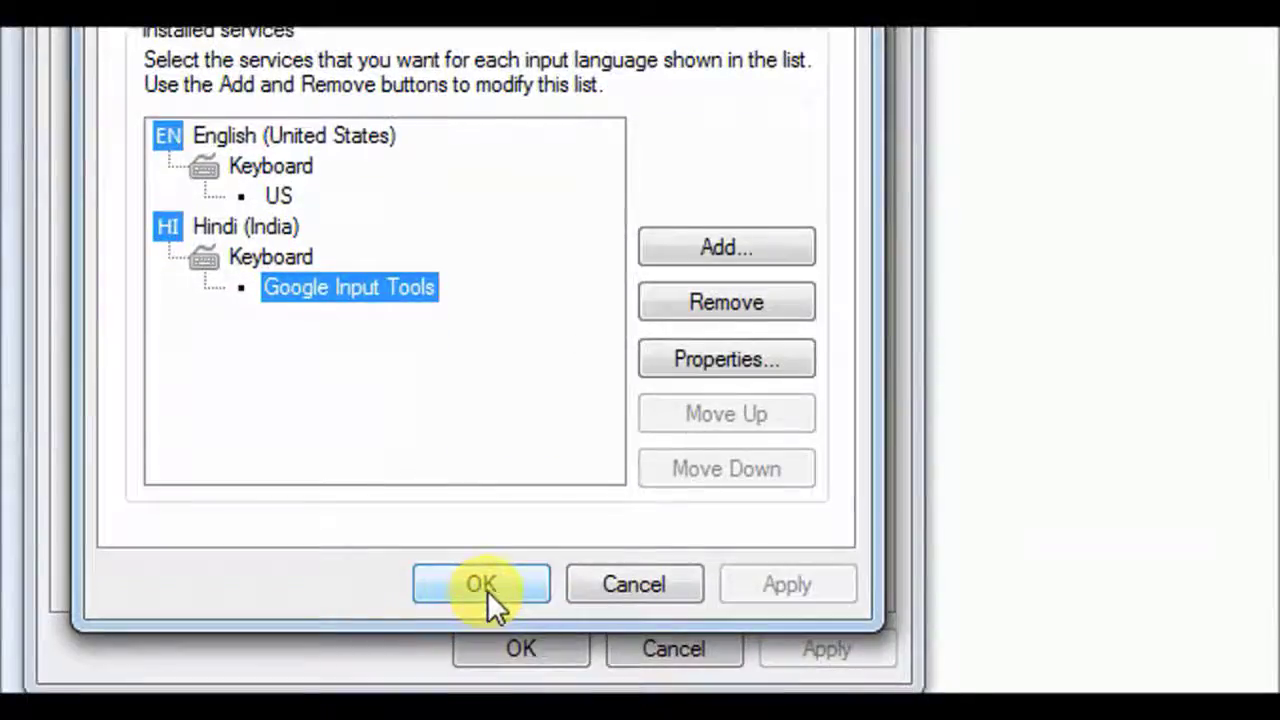
click(487, 590)
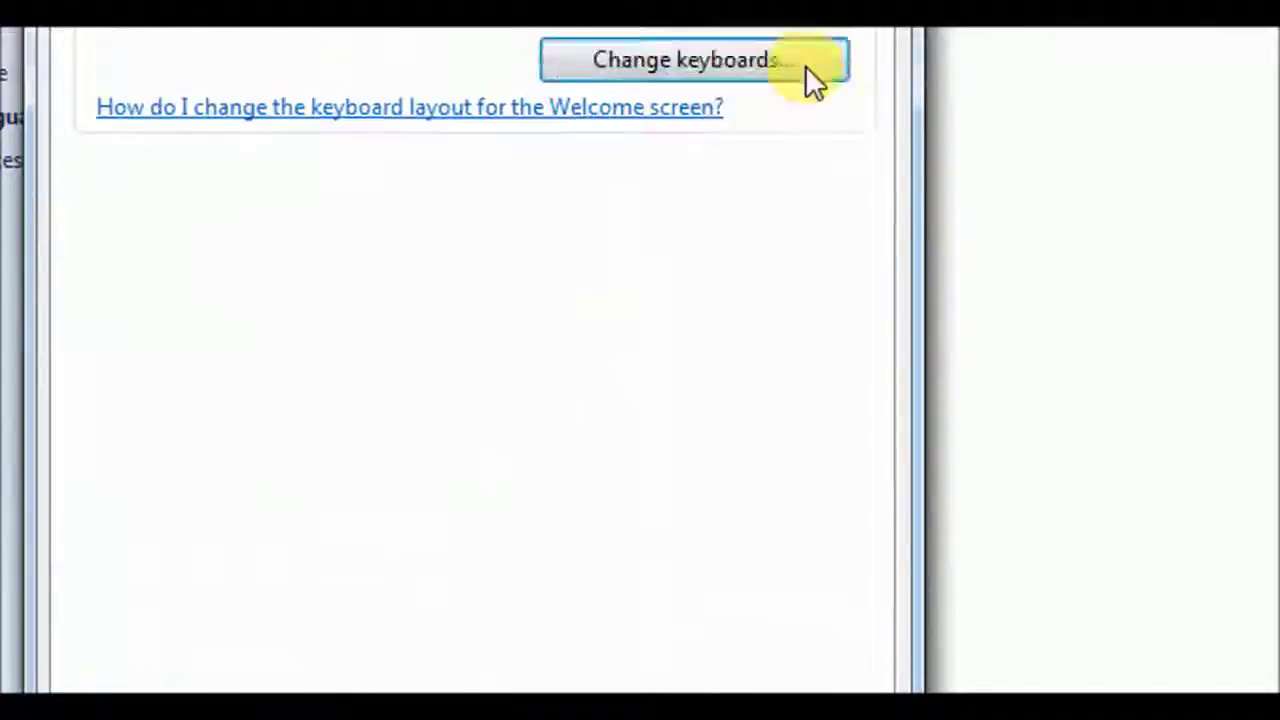
- Set the language bar to Floating On Desktop, apply it, and drag it to mid-screen
click(869, 57)
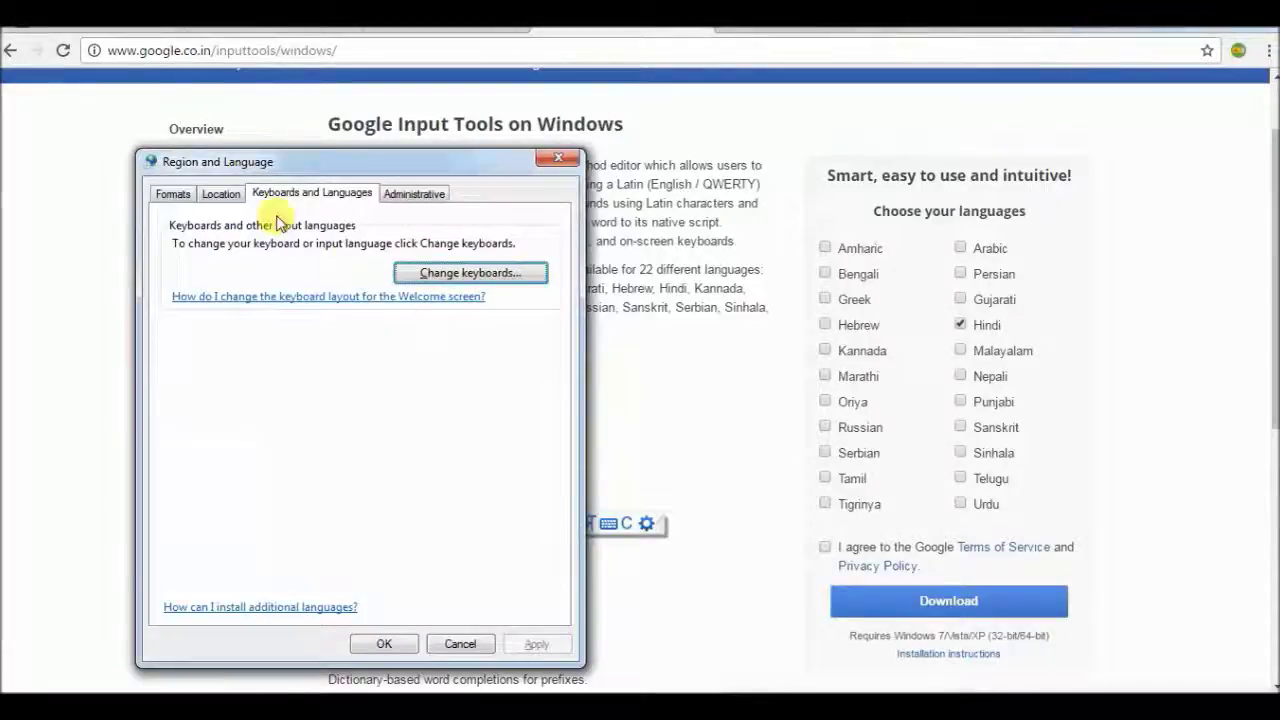
click(449, 272)
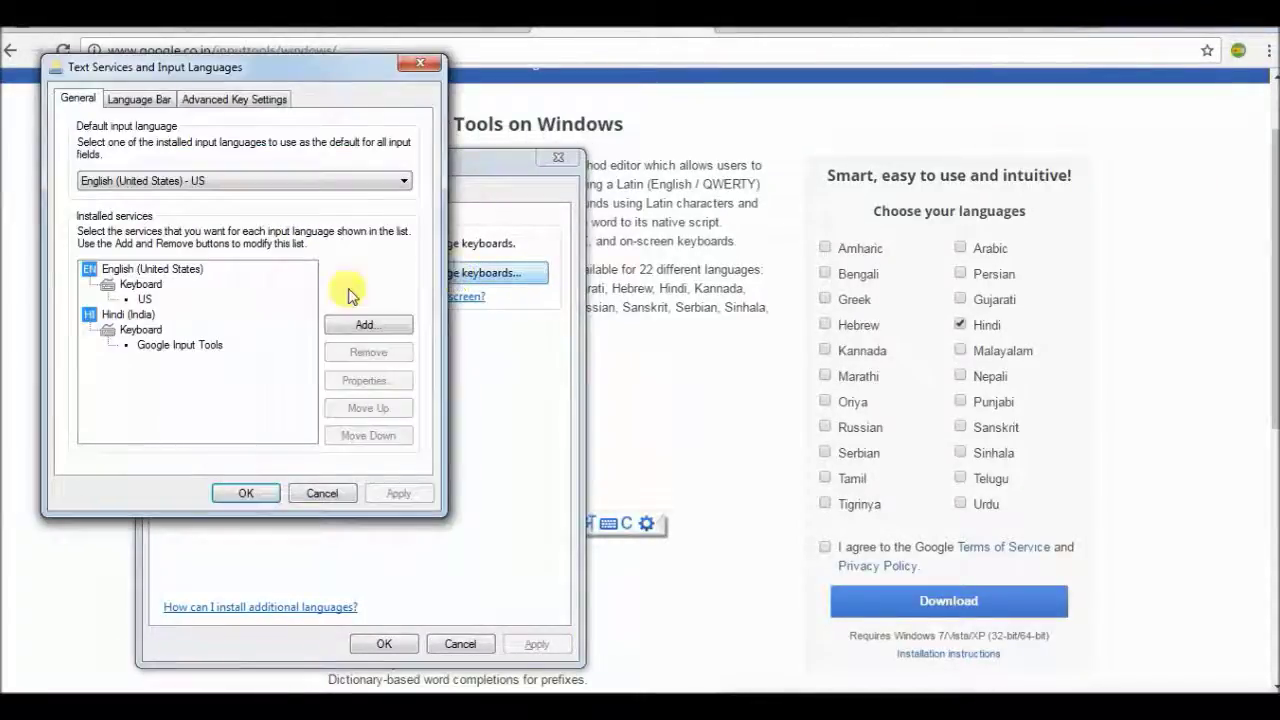
click(135, 98)
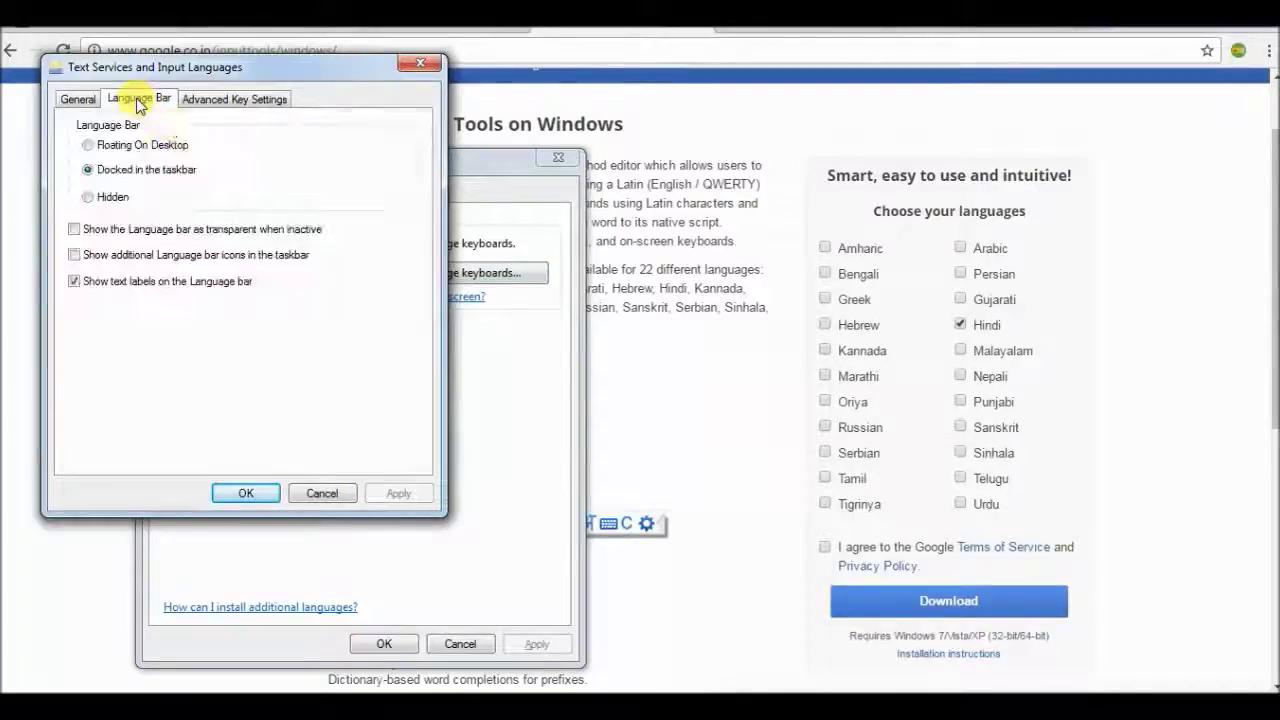
click(128, 146)
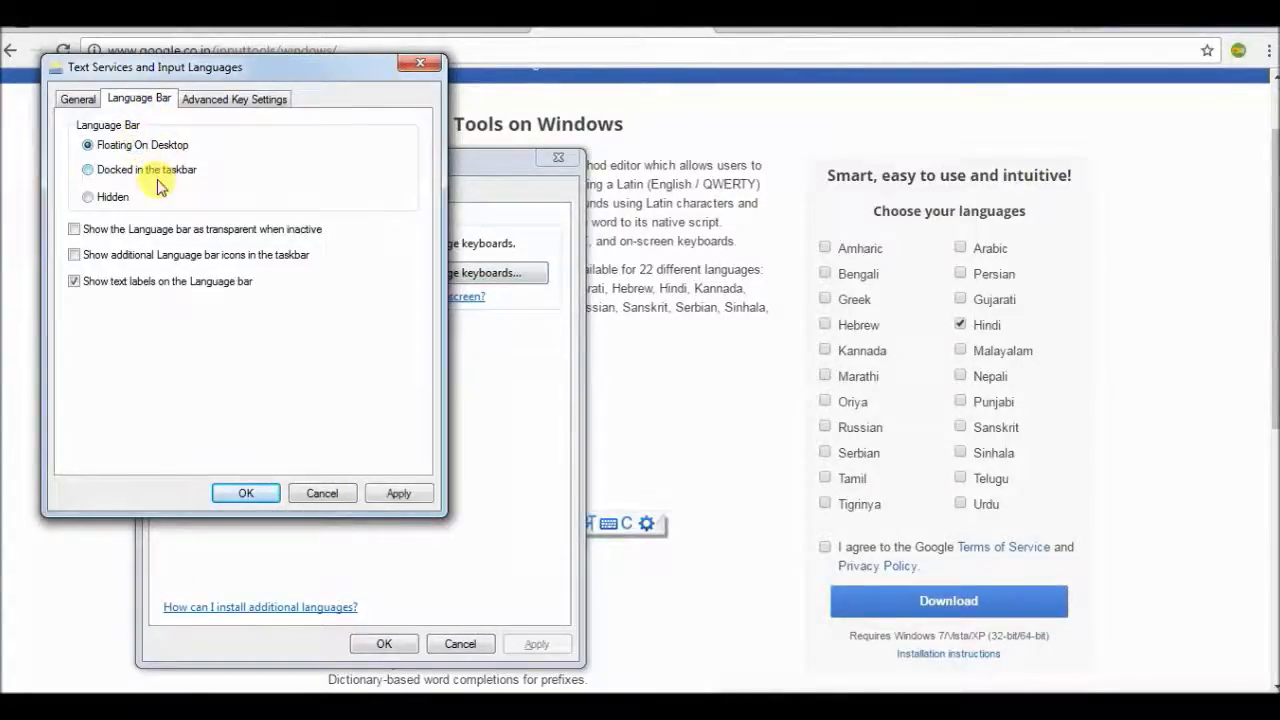
click(400, 493)
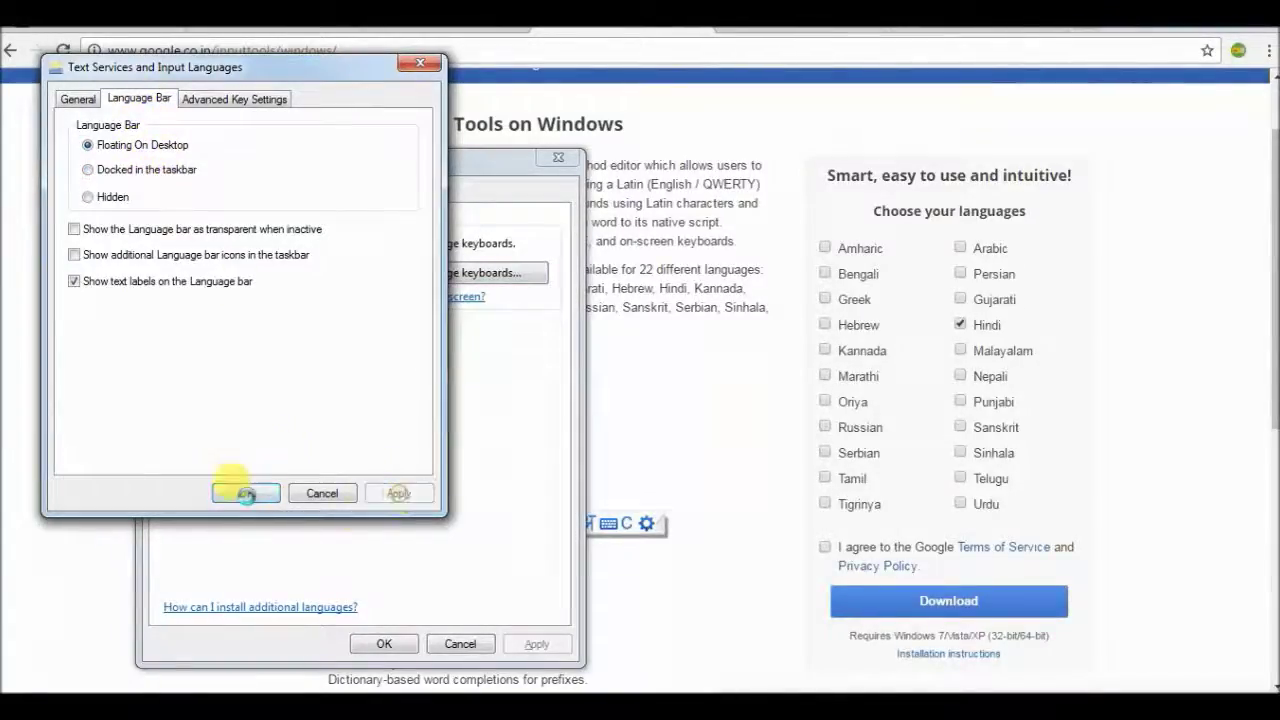
click(246, 493)
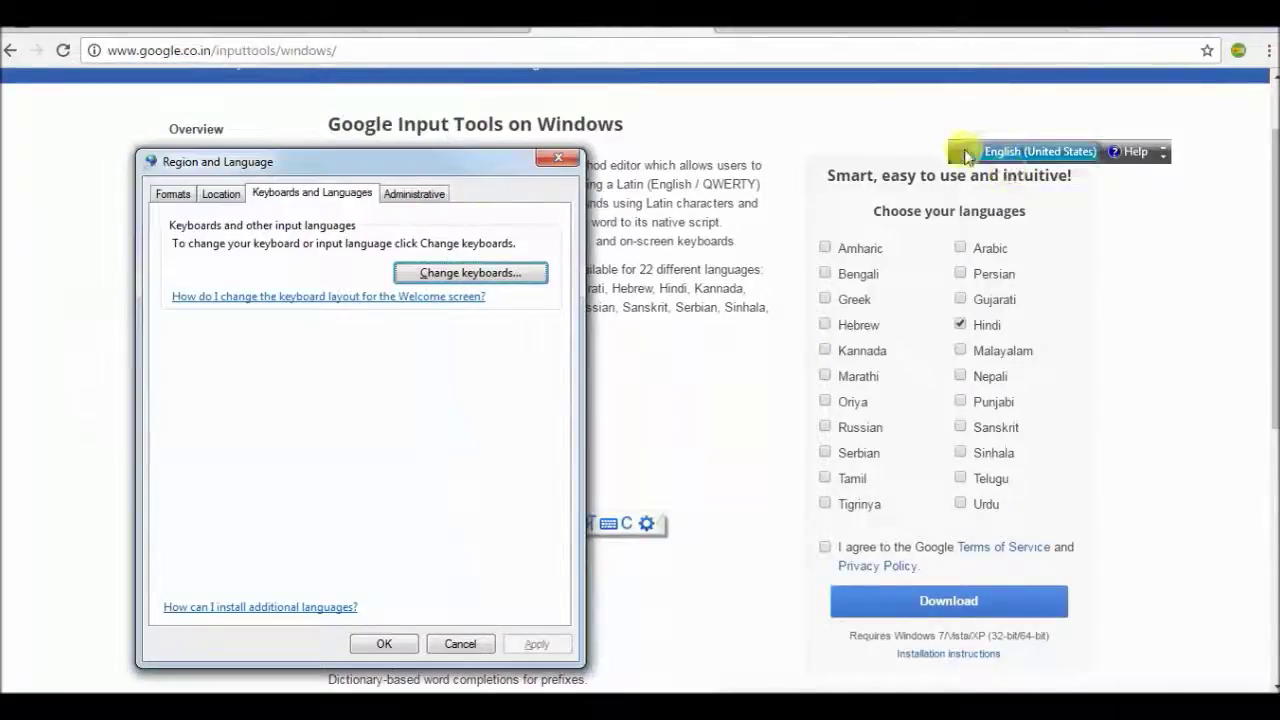
mouse_move(957, 147)
mouse_down()
mouse_move(650, 381)
mouse_move(614, 377)
mouse_up()
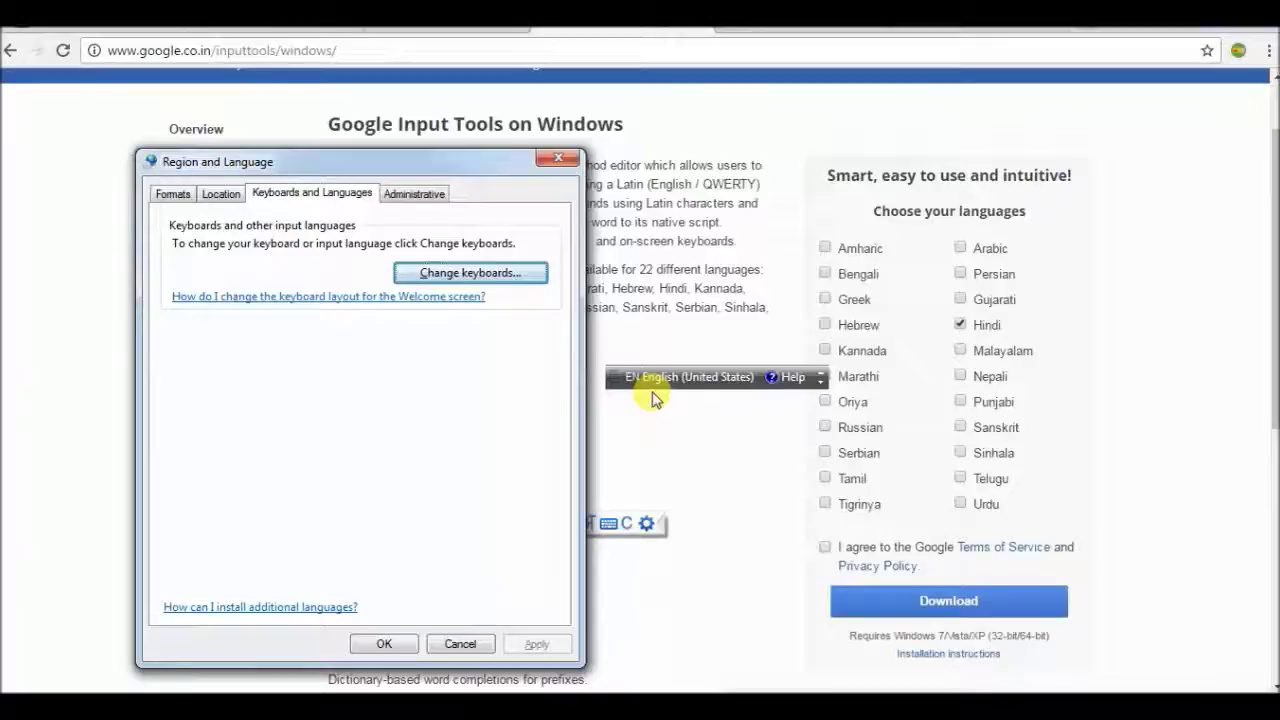
- Toggle the input between Hindi (India) and English with Alt+Shift, then bring up Notepad
key(alt+shift)
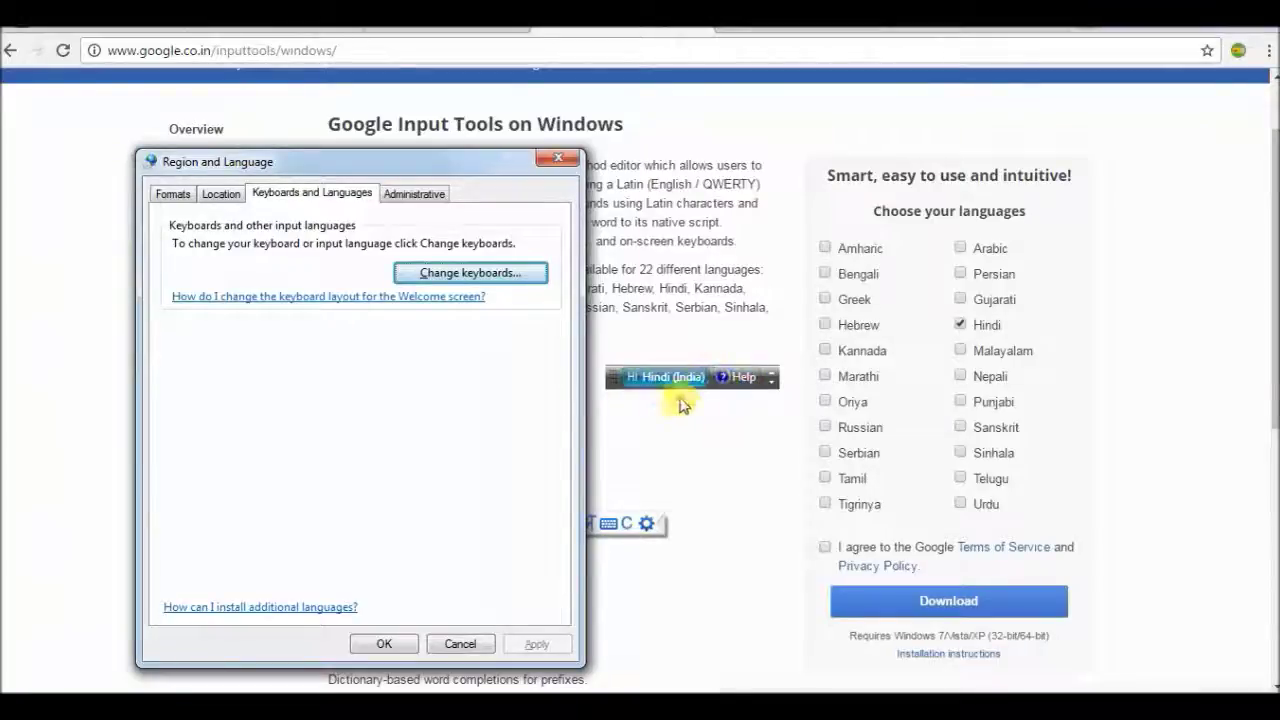
key(alt+shift)
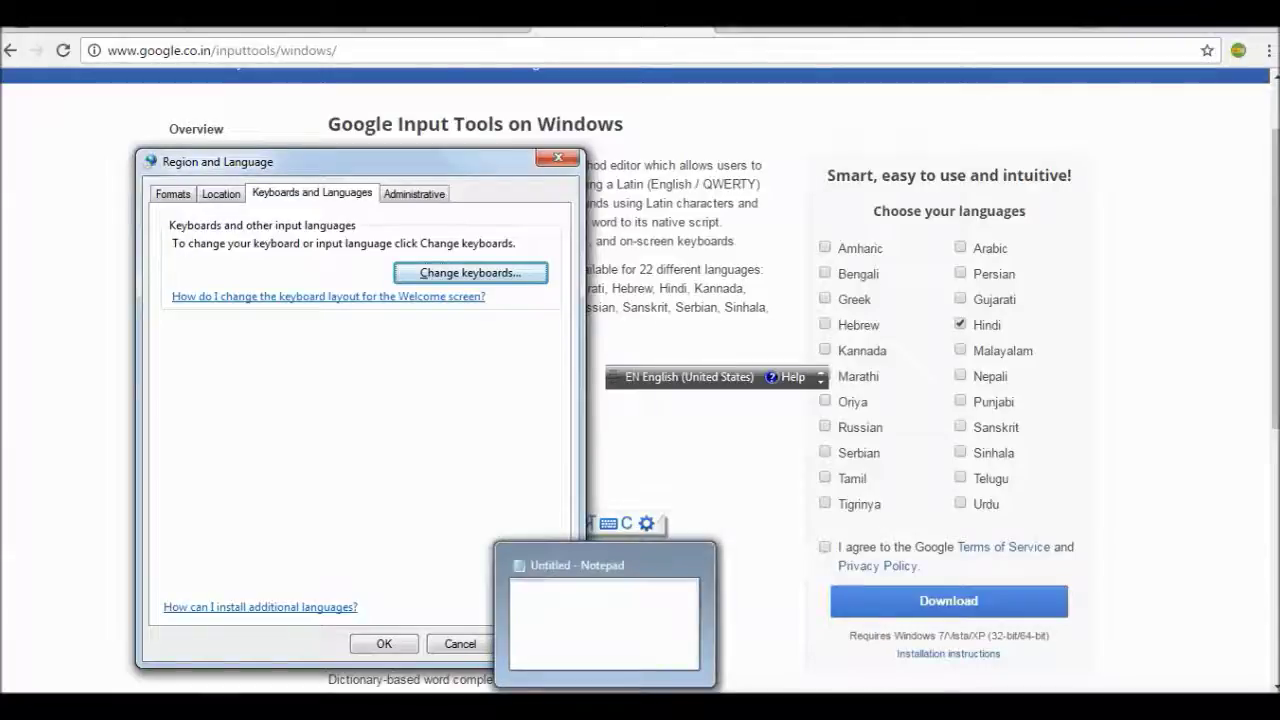
key(alt+Tab)
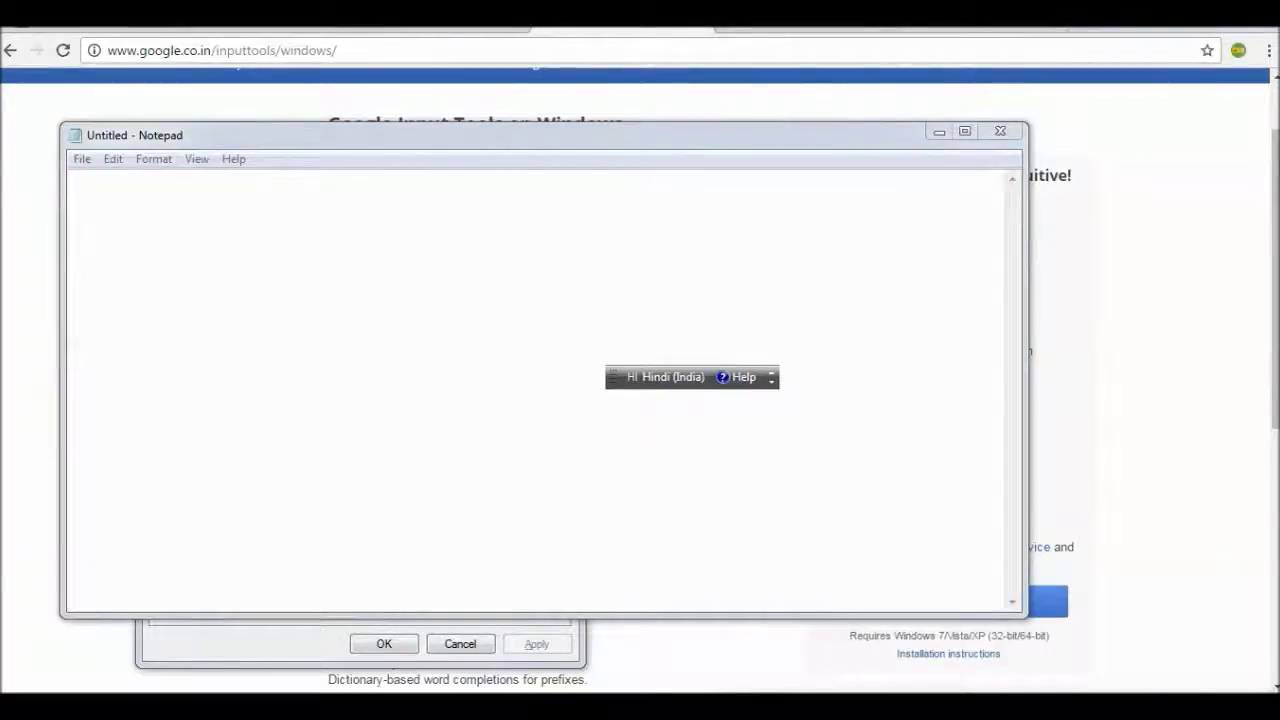
- Write मेरा नाम in Devanagari in Notepad, then switch to English and add MERA NAAM
click(380, 382)
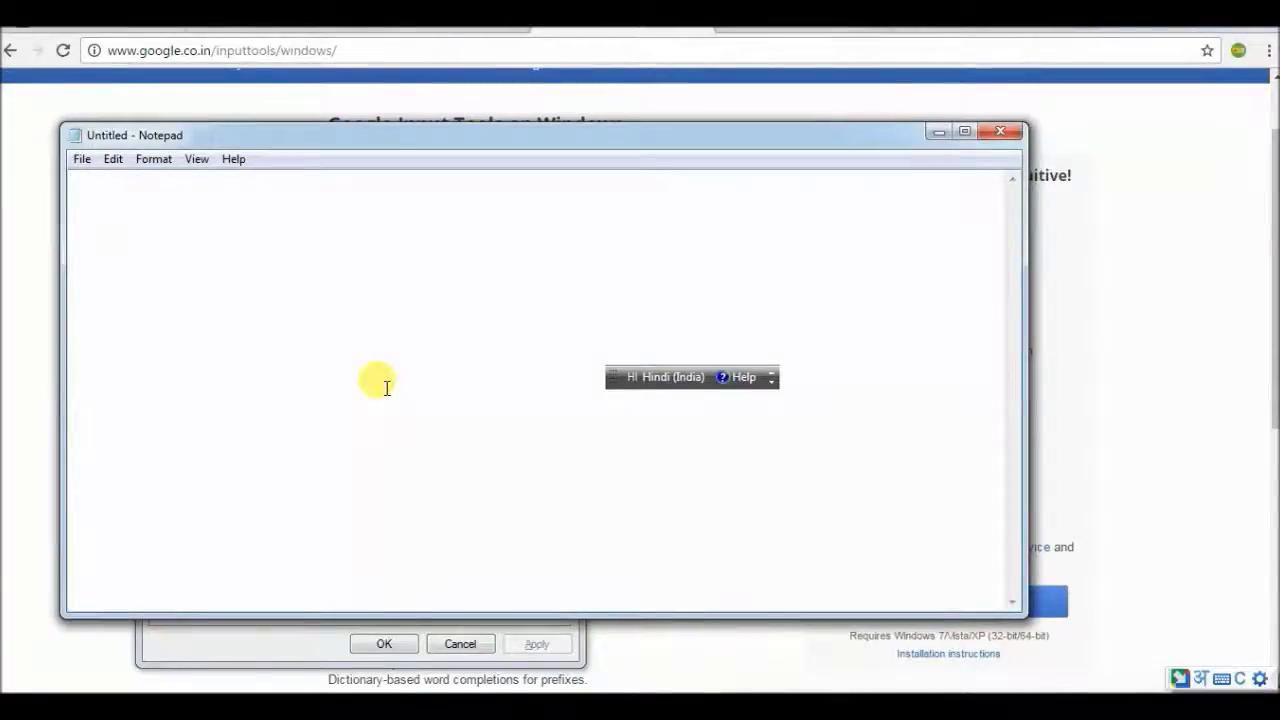
text(mera ma)
key(BackSpace)
key(BackSpace)
text(naam)
key(Return)
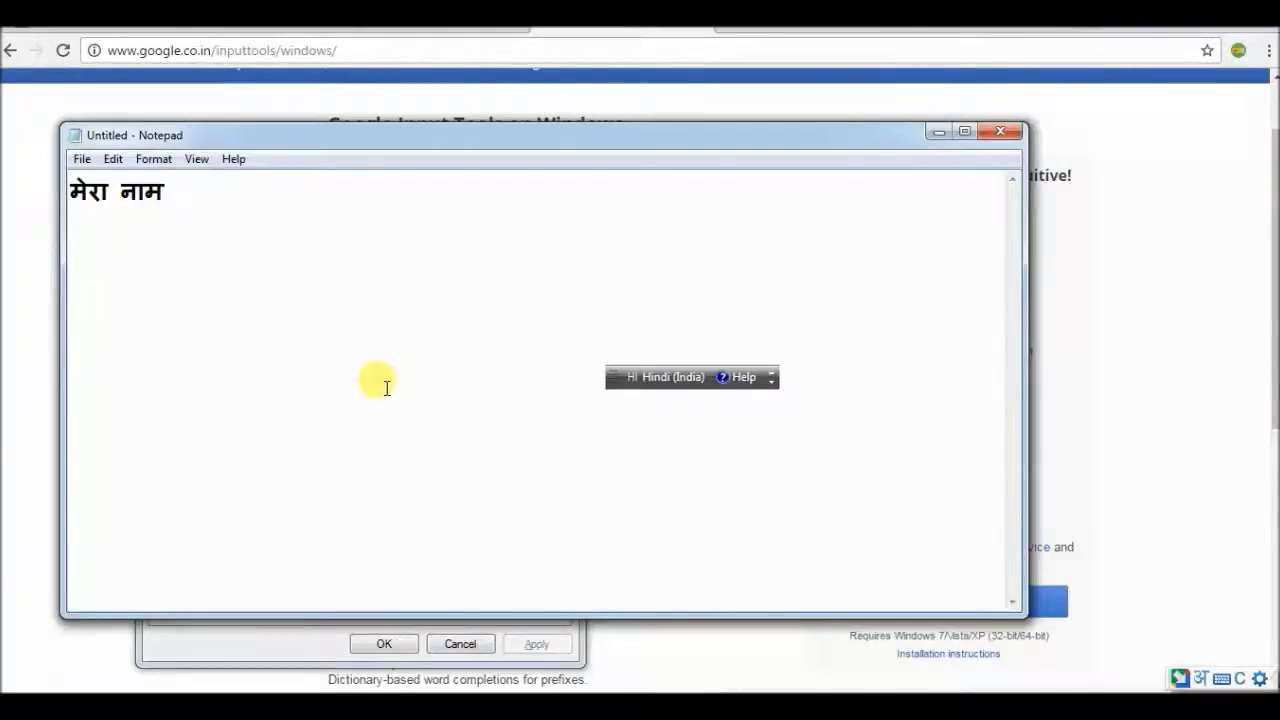
key(alt+shift)
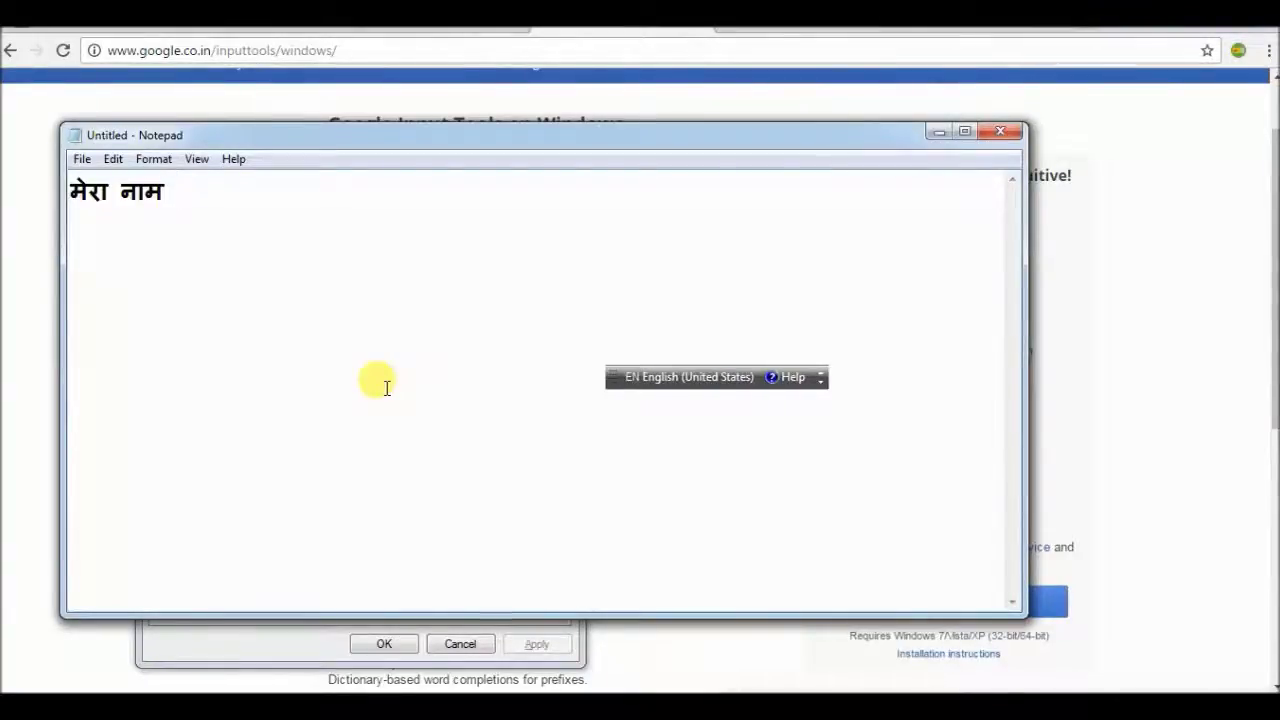
text(MERA  NAAM)
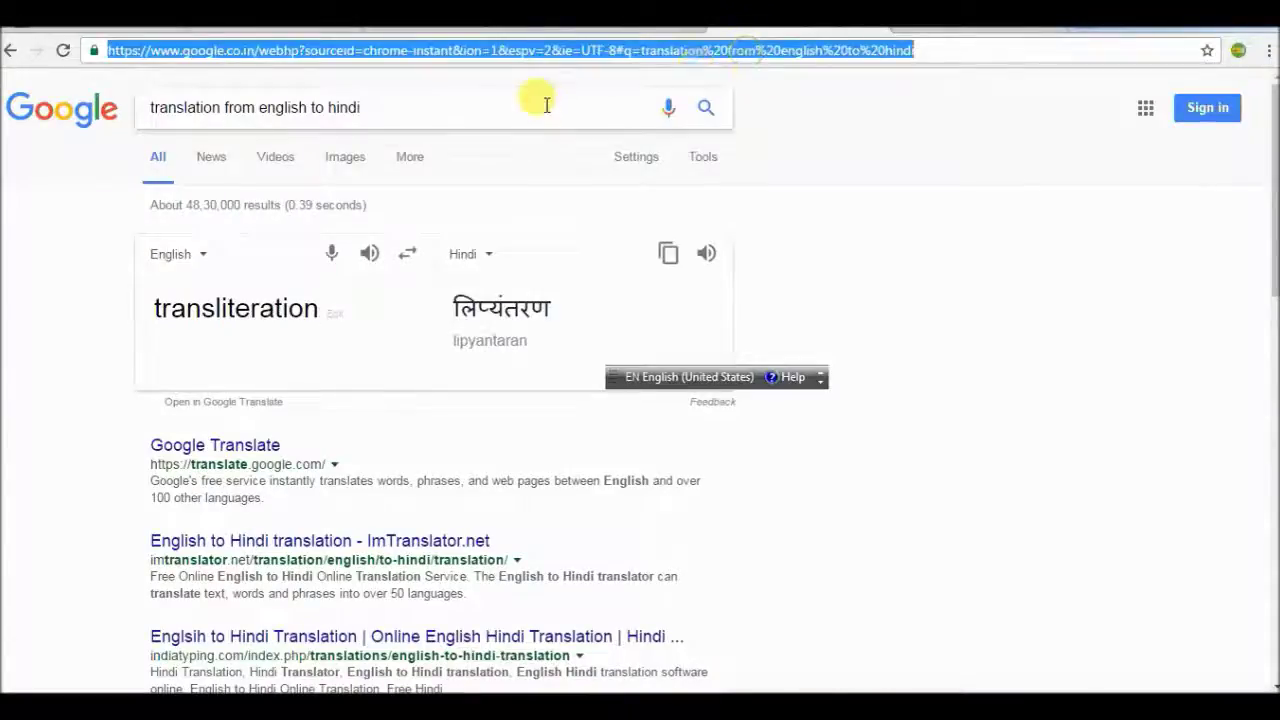
- Type MOVIES with Hindi input to get मूवी and search Google for it
click(545, 104)
key(ctrl+a)
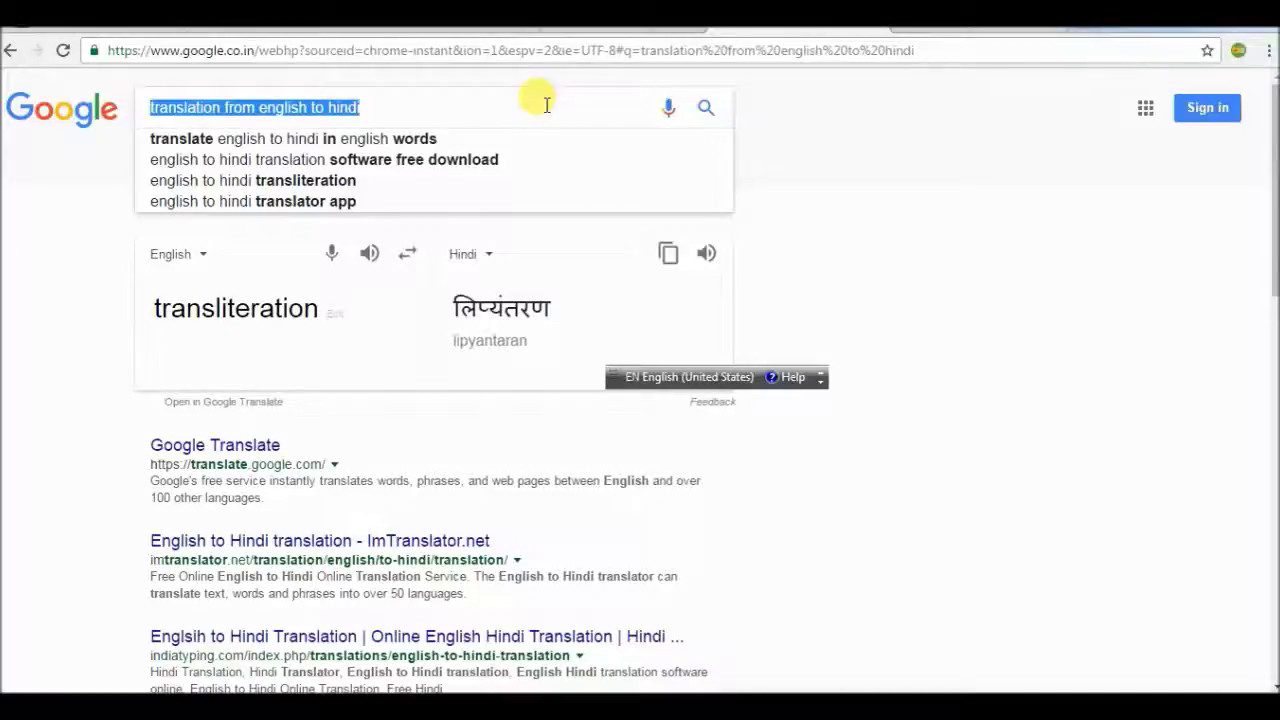
text(MOVIE)
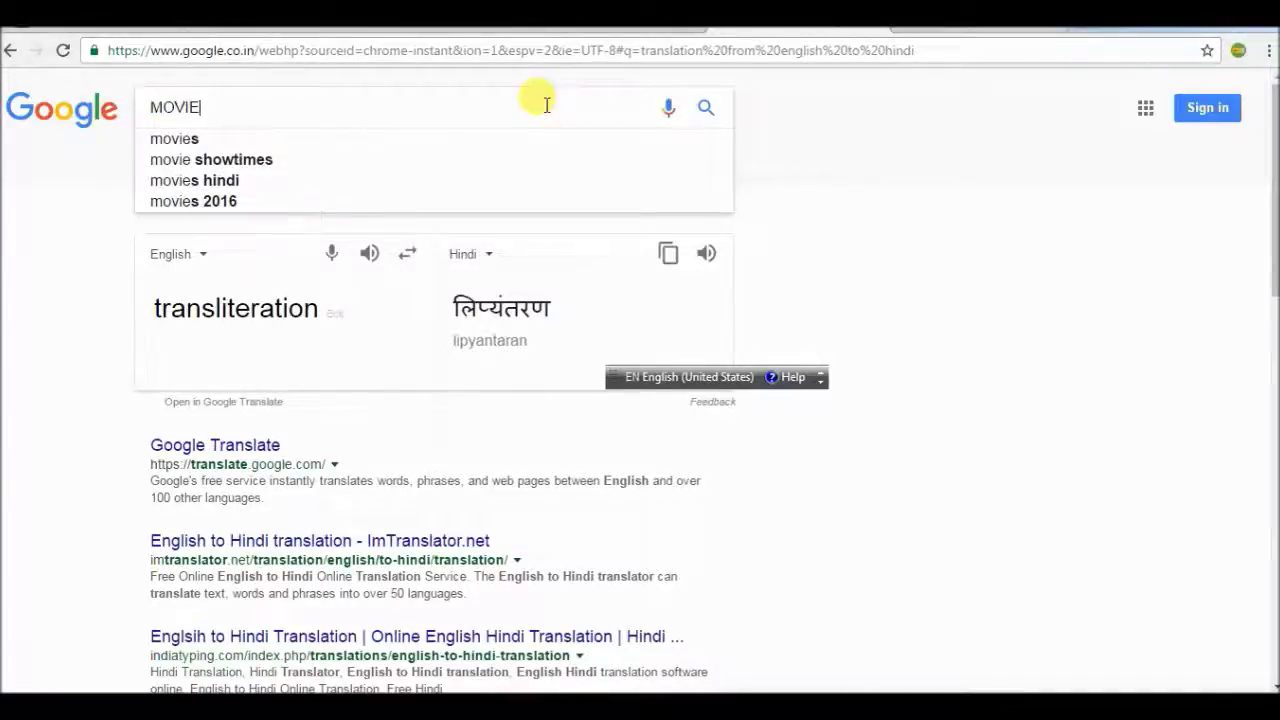
key(BackSpace)
key(BackSpace)
key(BackSpace)
key(BackSpace)
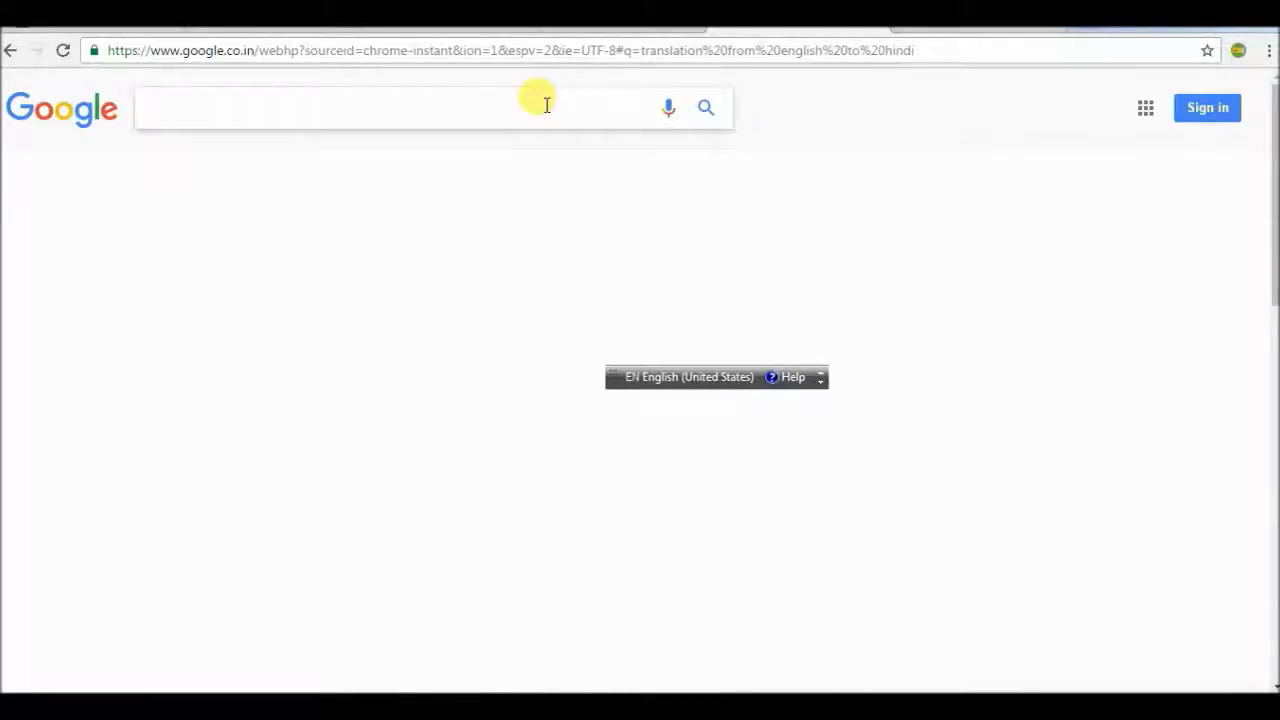
key(alt+shift)
text(M)
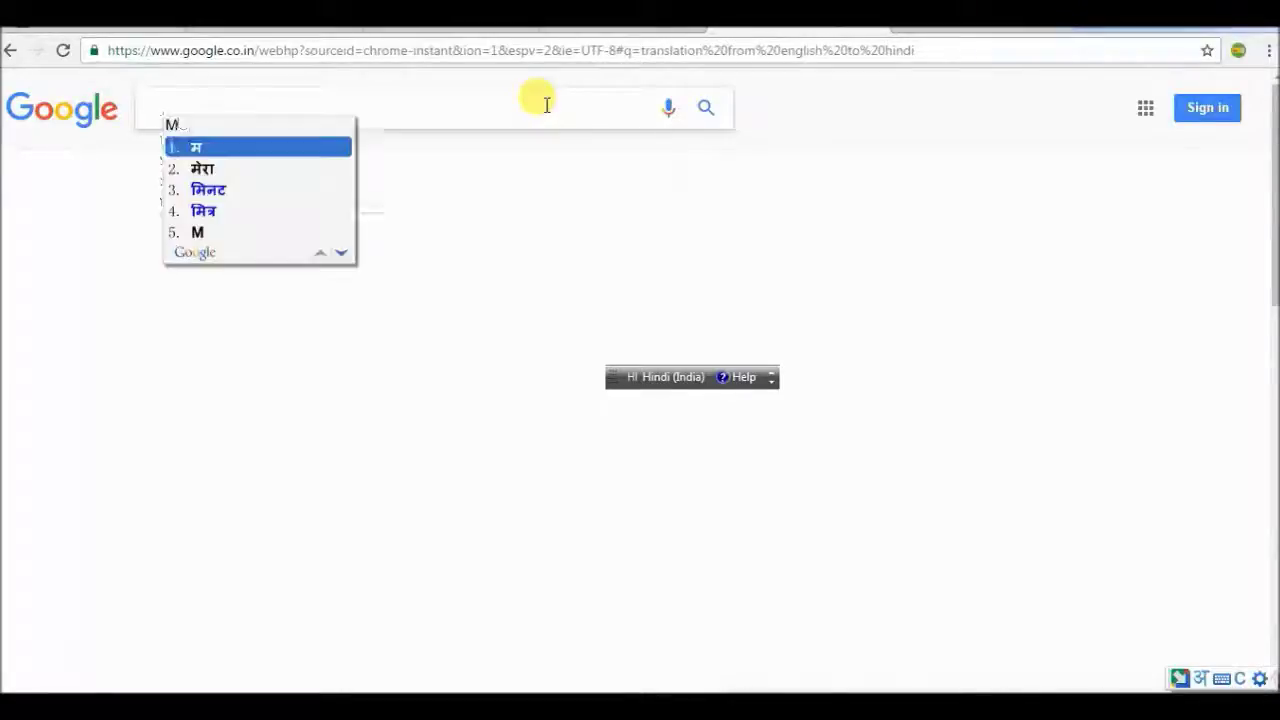
text(OVIES)
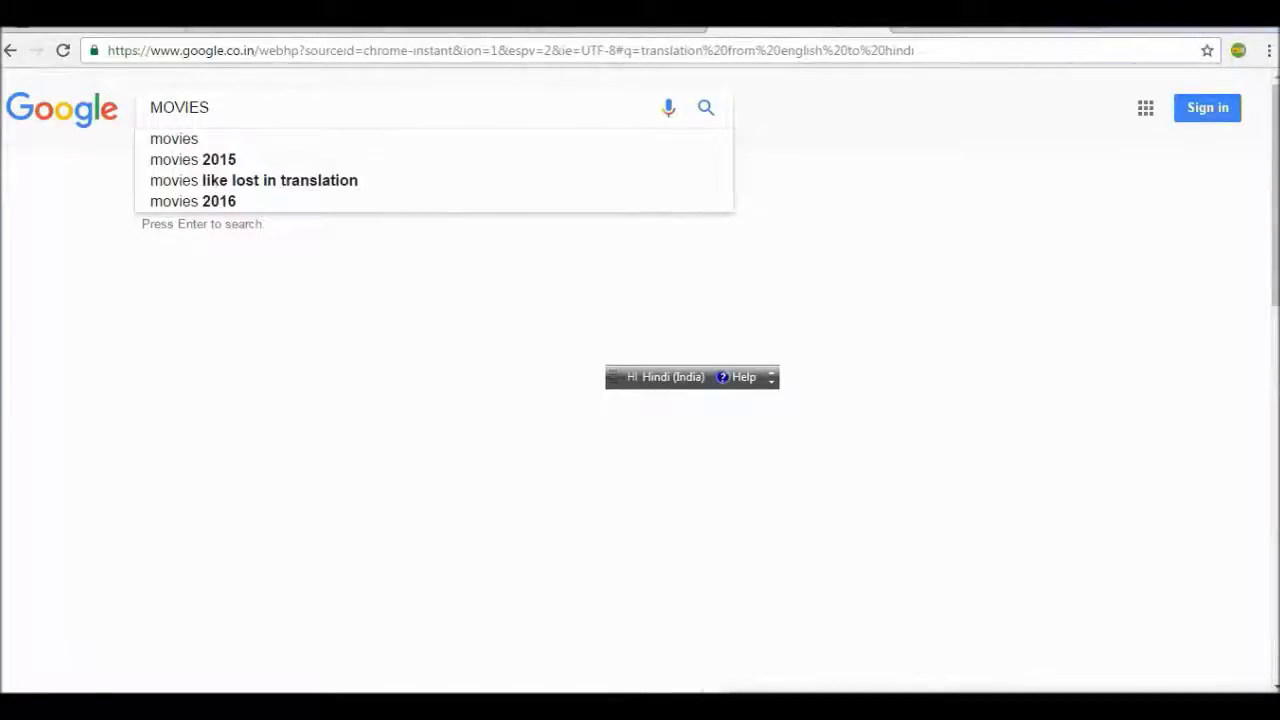
click(235, 104)
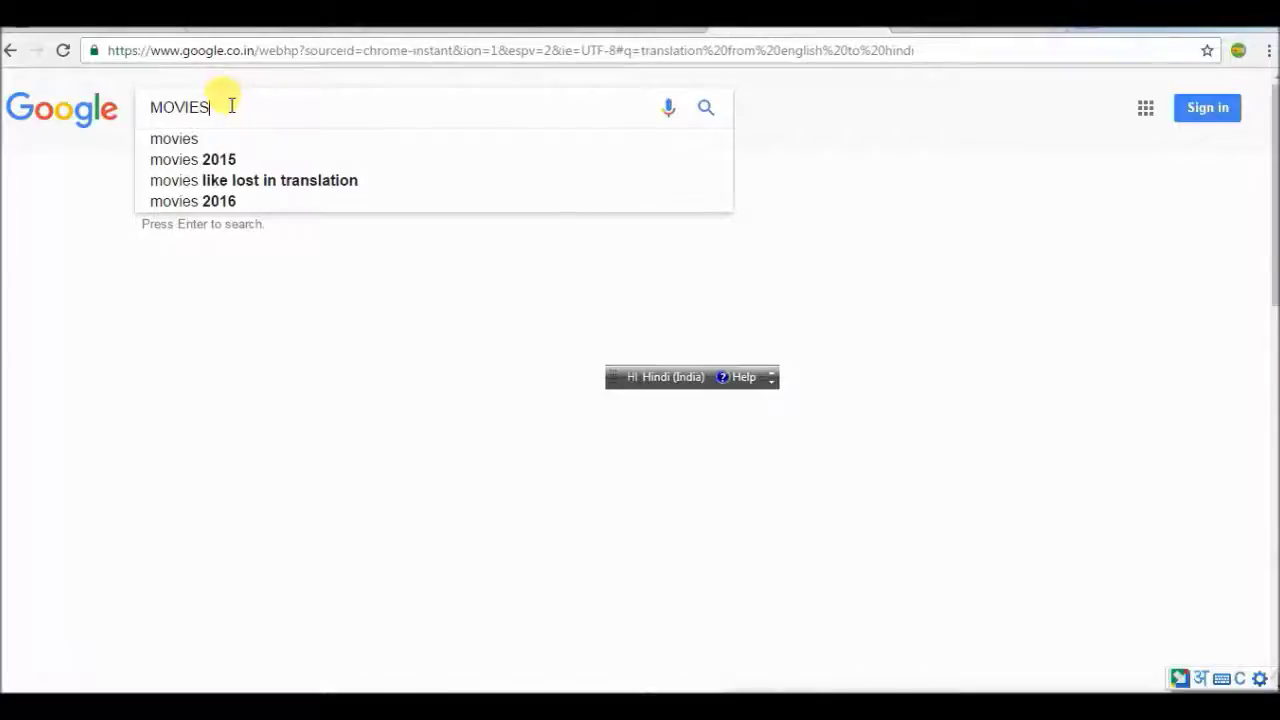
drag(235, 104, 104, 110)
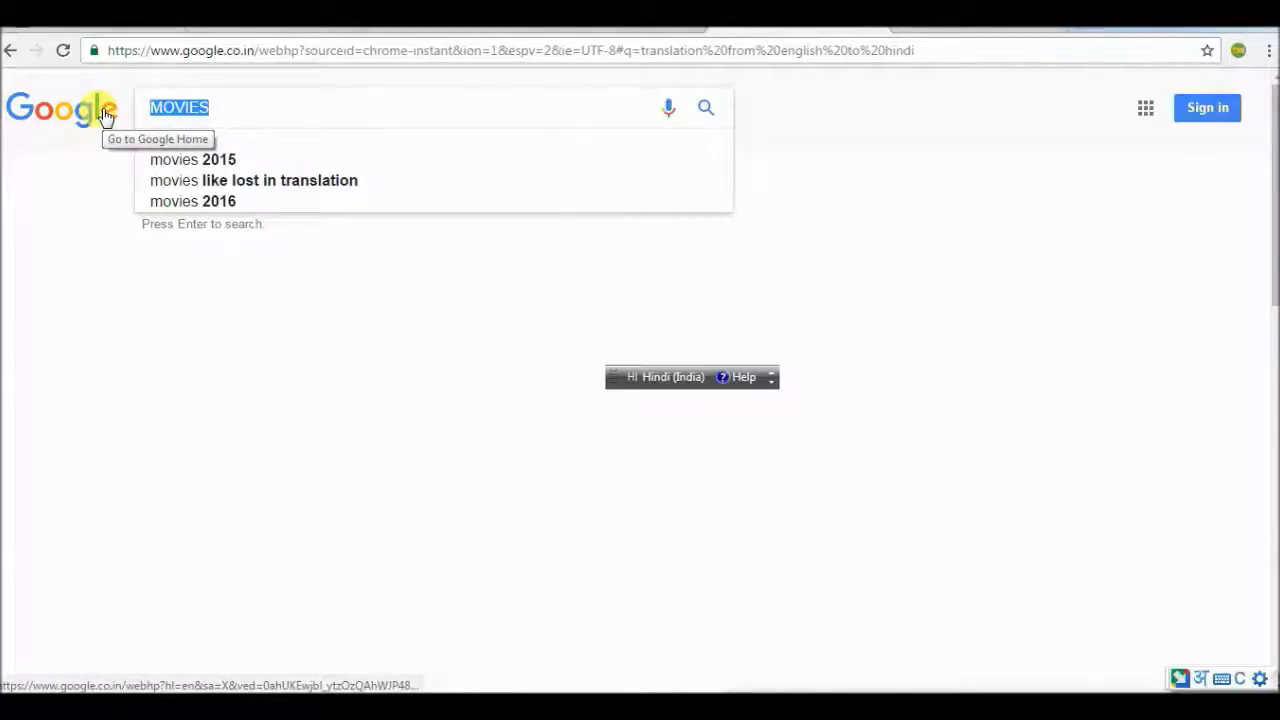
text(MOVIE)
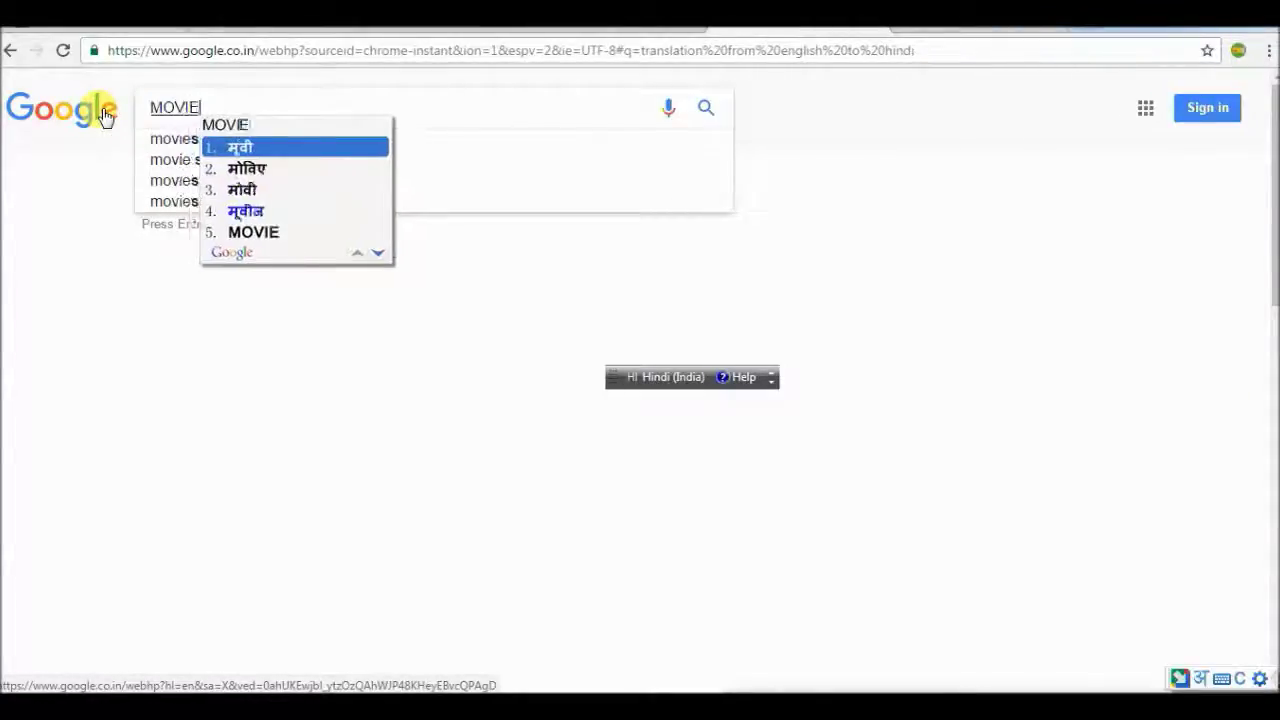
text(S)
key(Return)
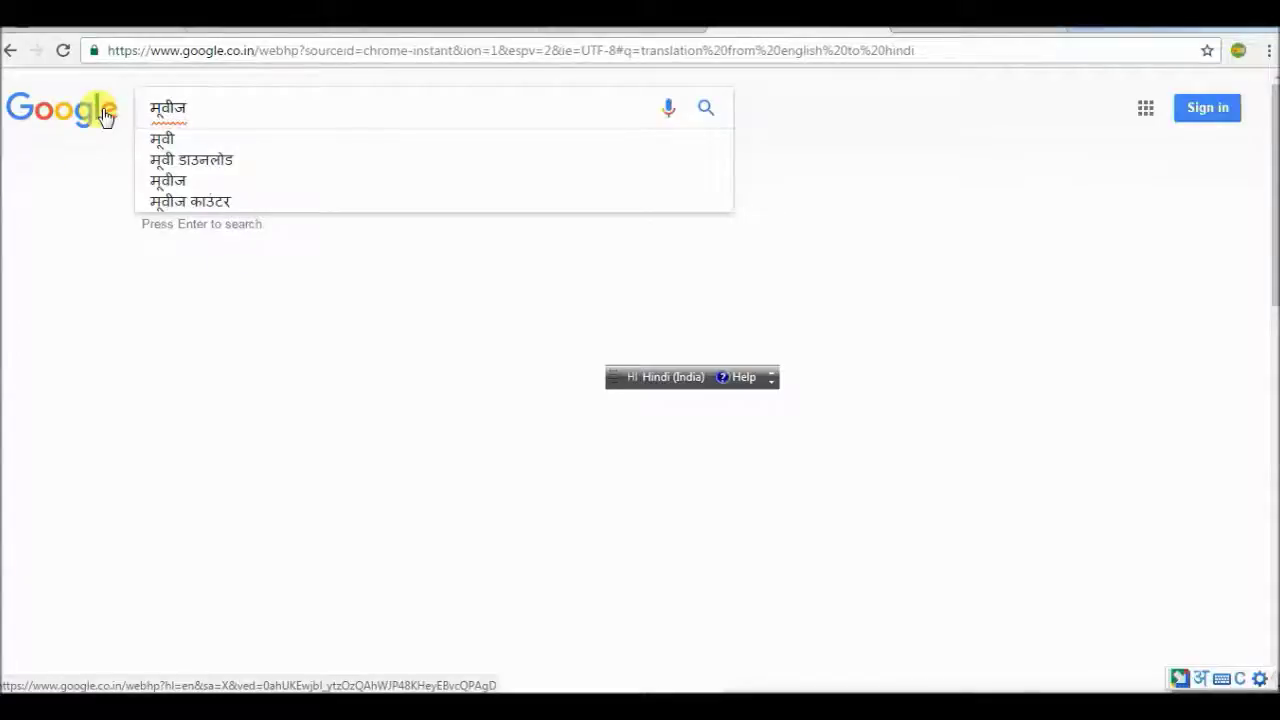
click(200, 150)
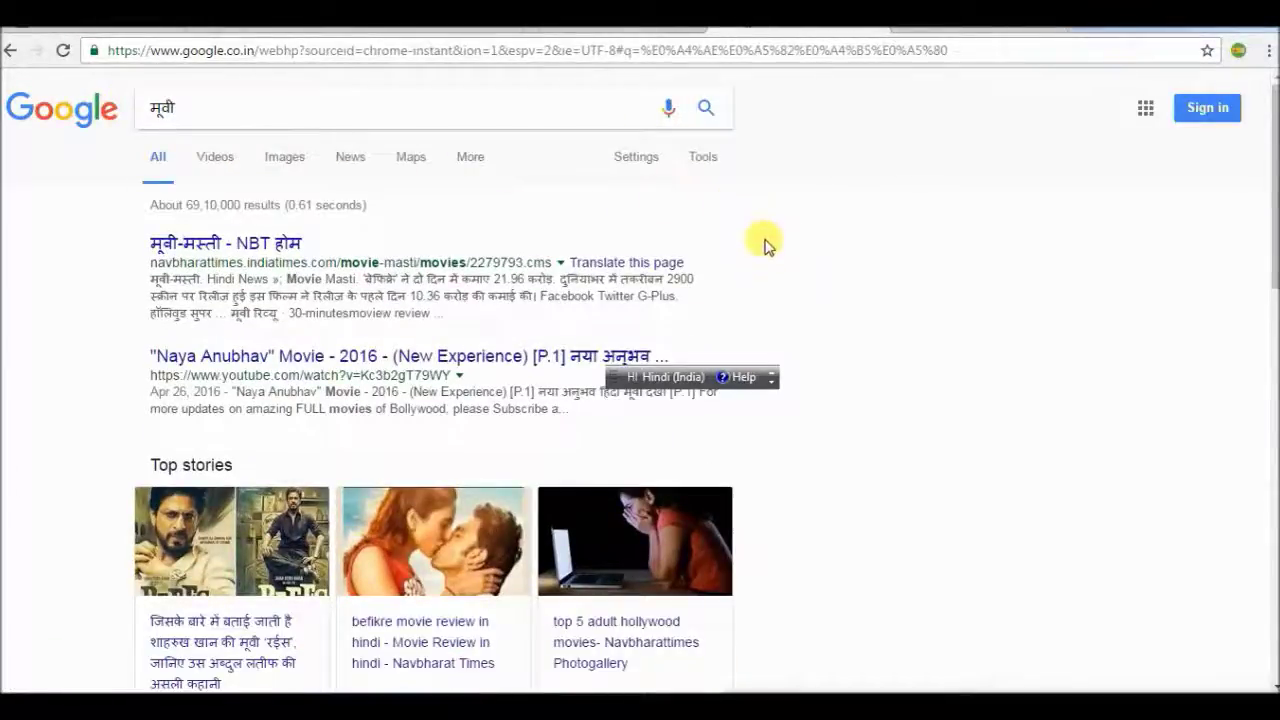
- Scroll through the मूवी results and select the query in the search box
scroll(214, 277, down, 4)
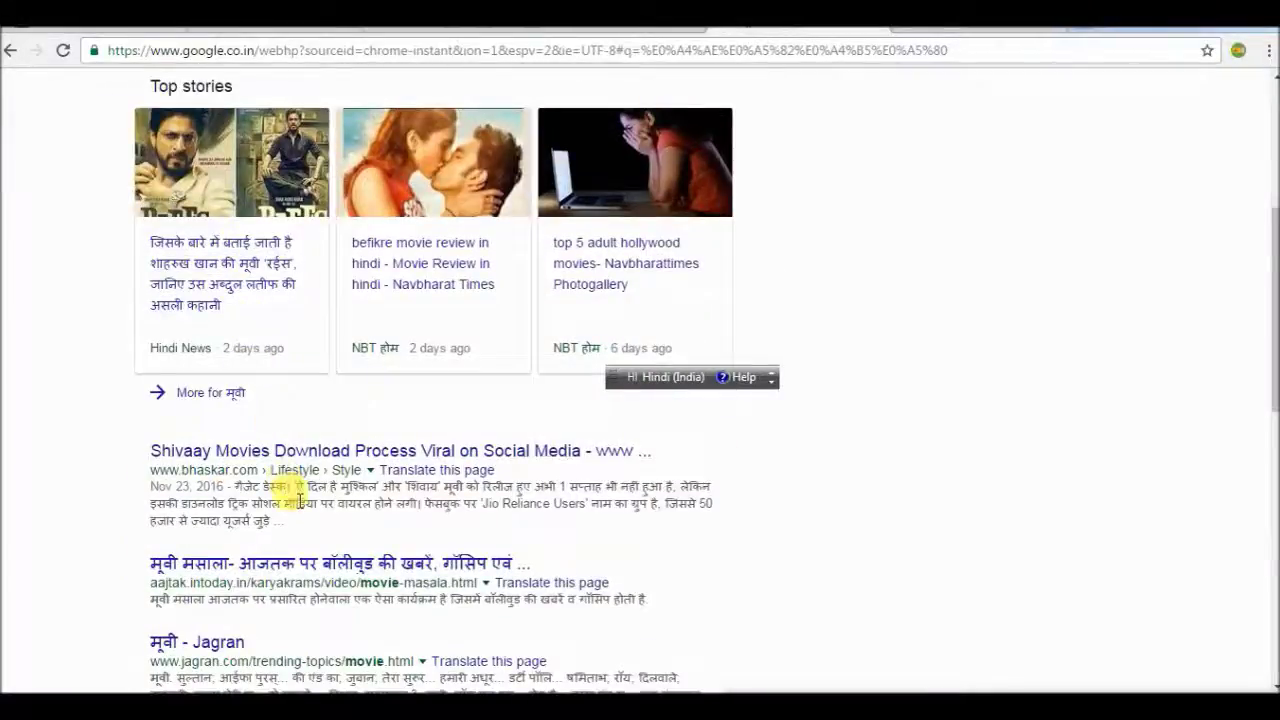
scroll(291, 486, down, 5)
scroll(280, 330, up, 7)
scroll(260, 300, up, 2)
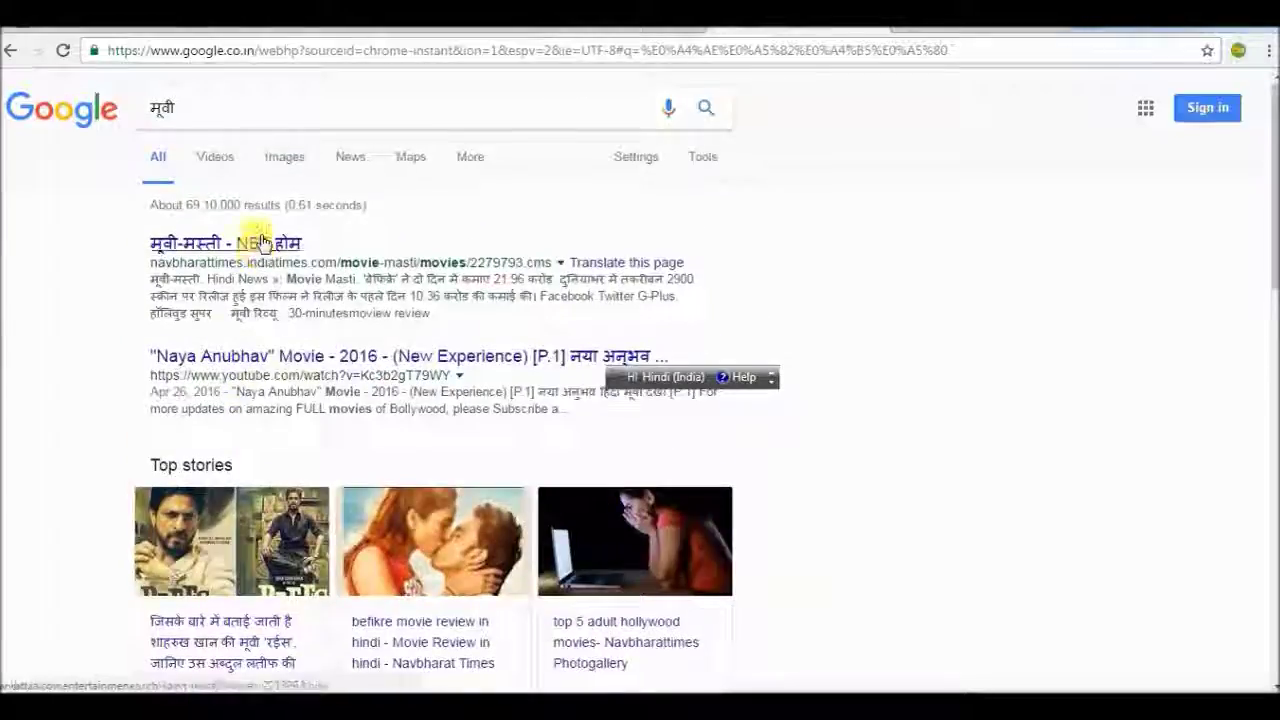
click(200, 101)
double_click(135, 110)
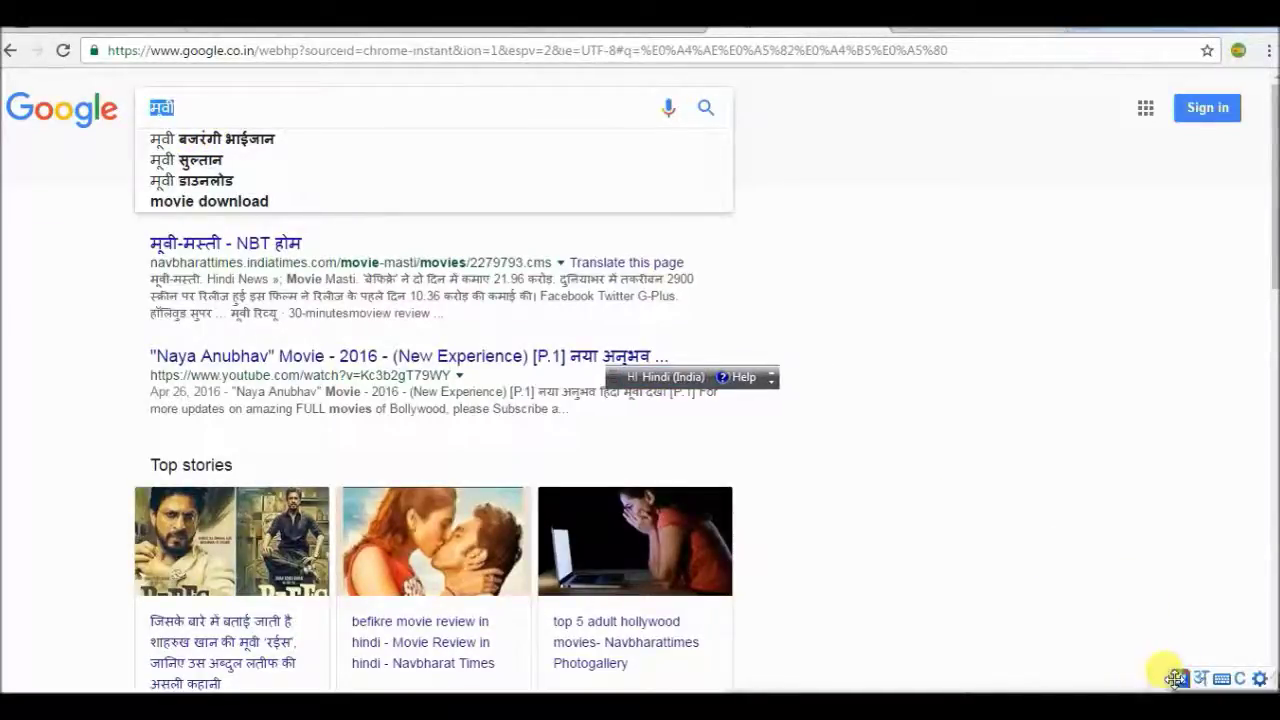
- Move the Input Tools toolbar and language bar aside, switching input to English
drag(1166, 674, 930, 330)
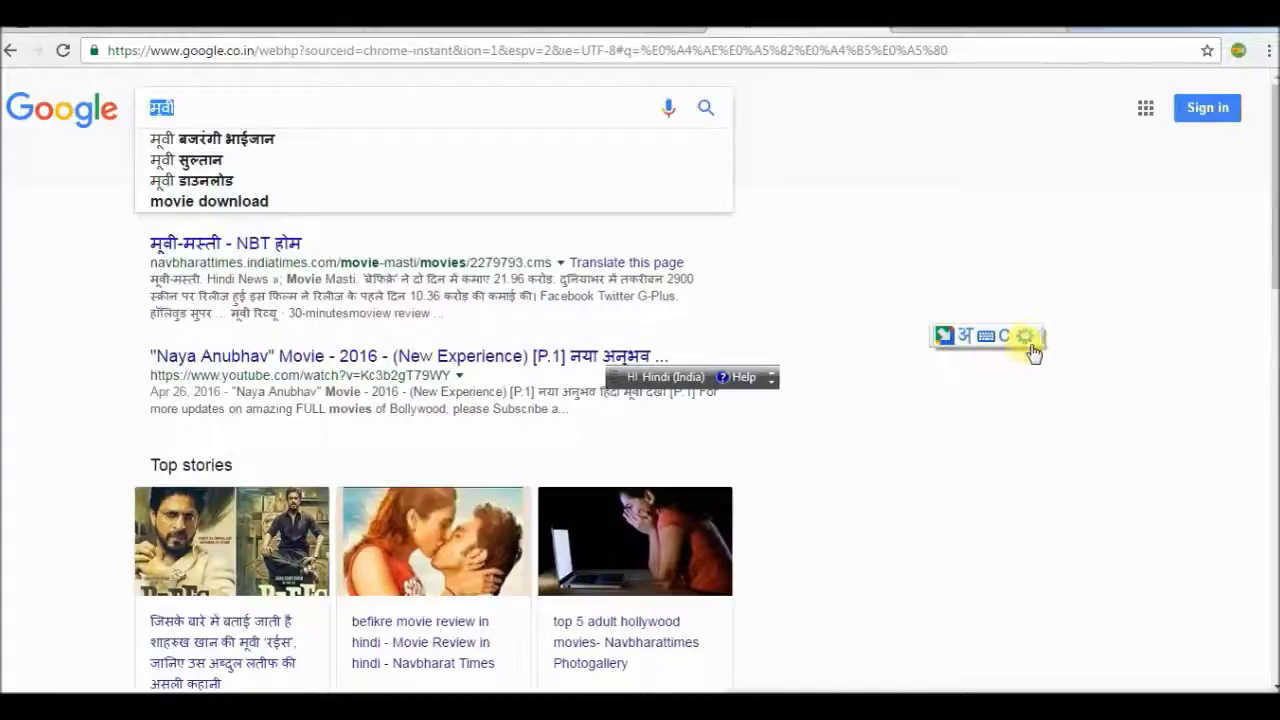
key(alt+shift)
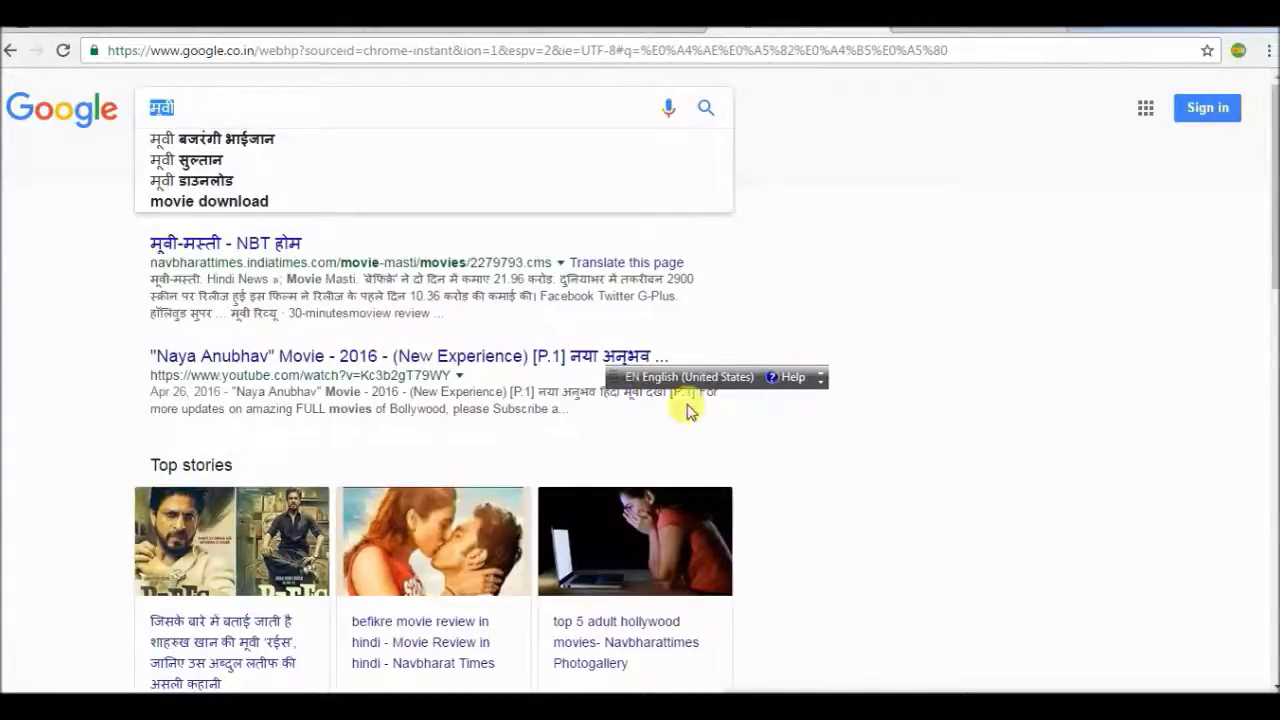
drag(650, 372, 945, 234)
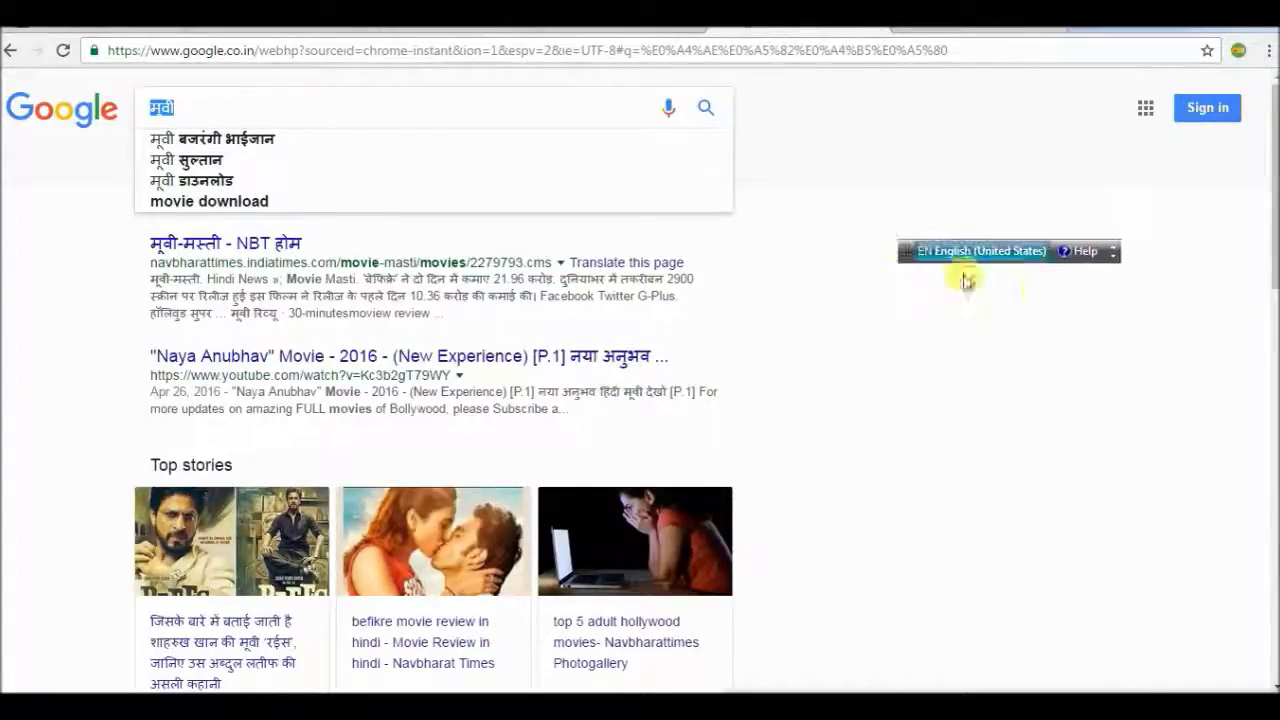
- Pick Hindi, then English (United States), from the language bar list and refocus the query
click(1032, 251)
click(1003, 298)
click(995, 252)
click(987, 278)
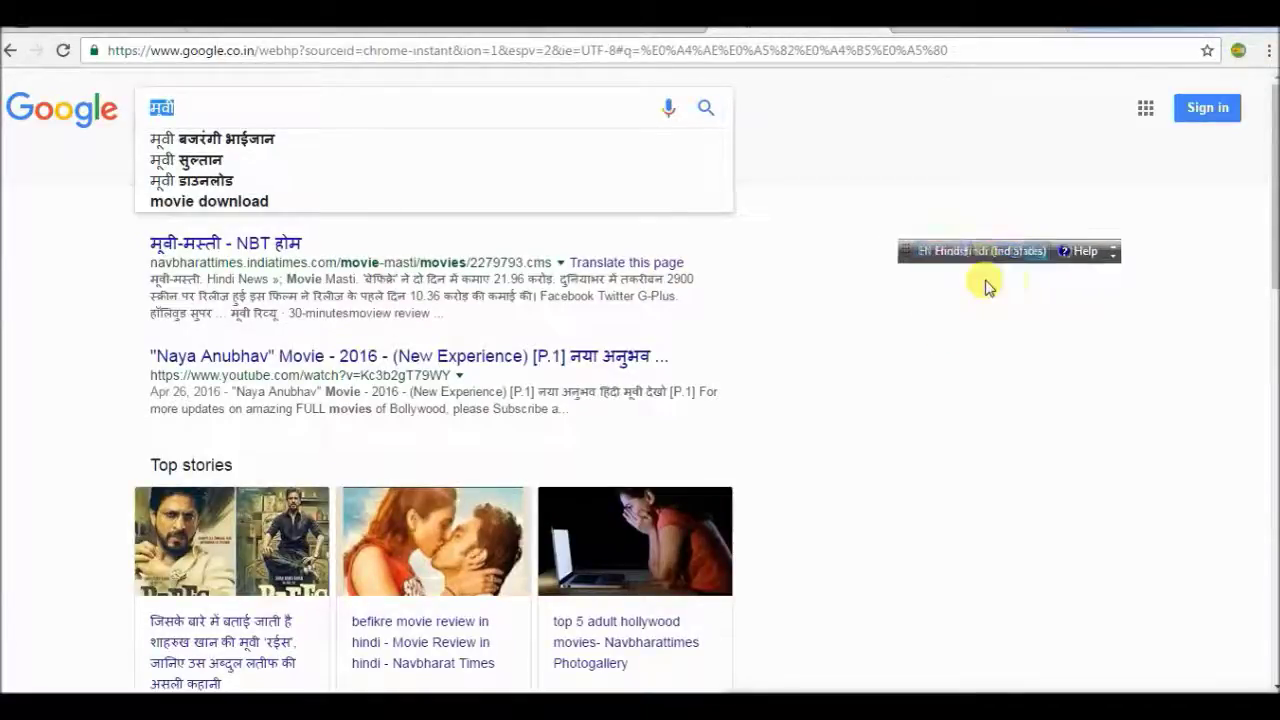
click(971, 251)
click(880, 326)
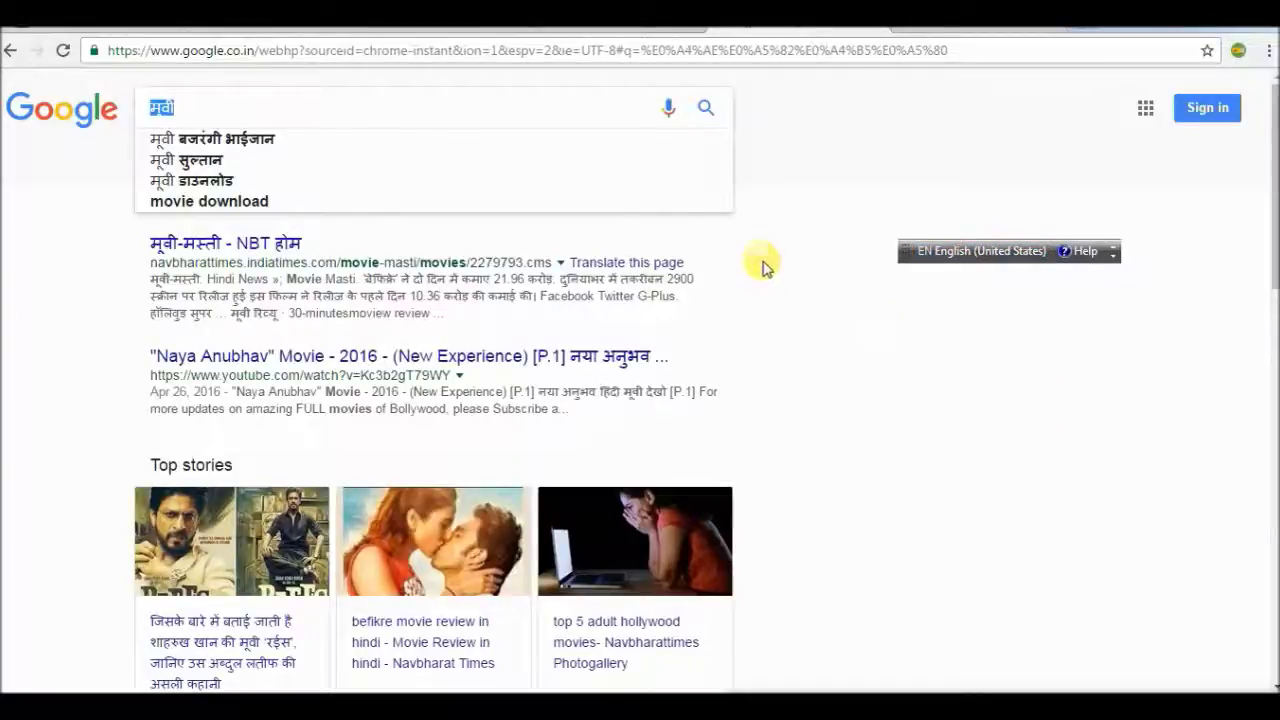
click(311, 98)
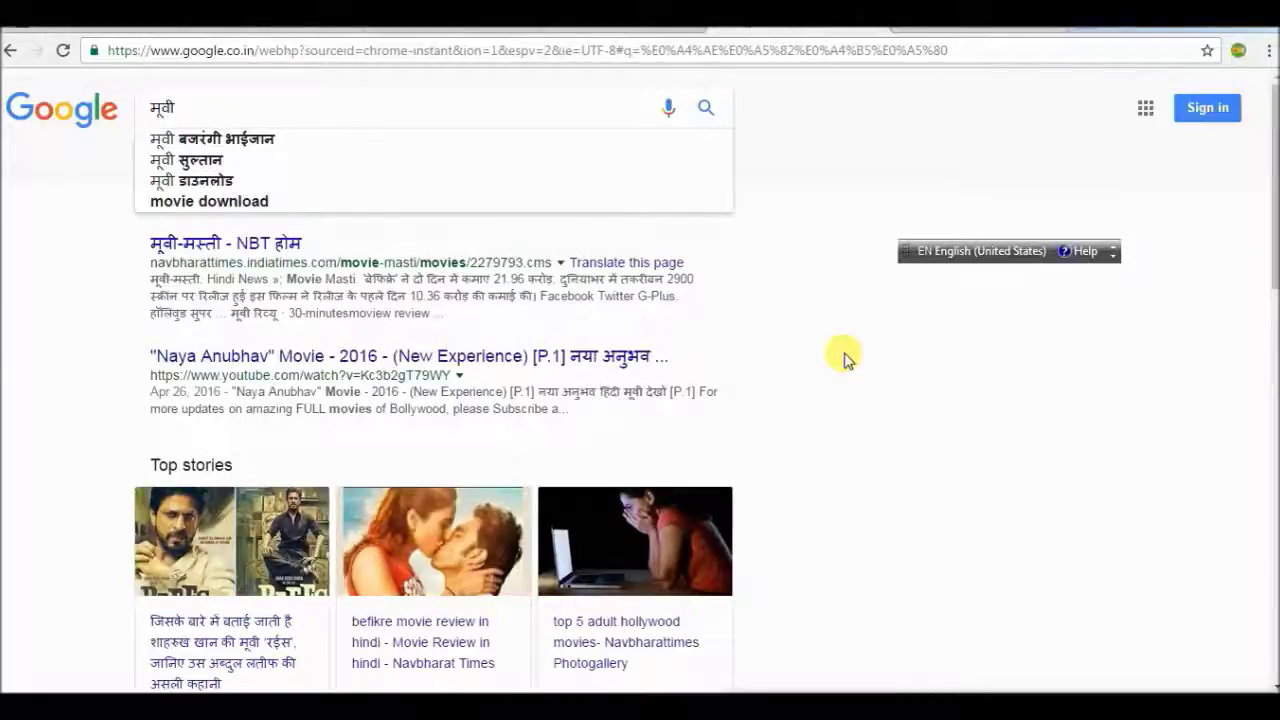
click(574, 96)
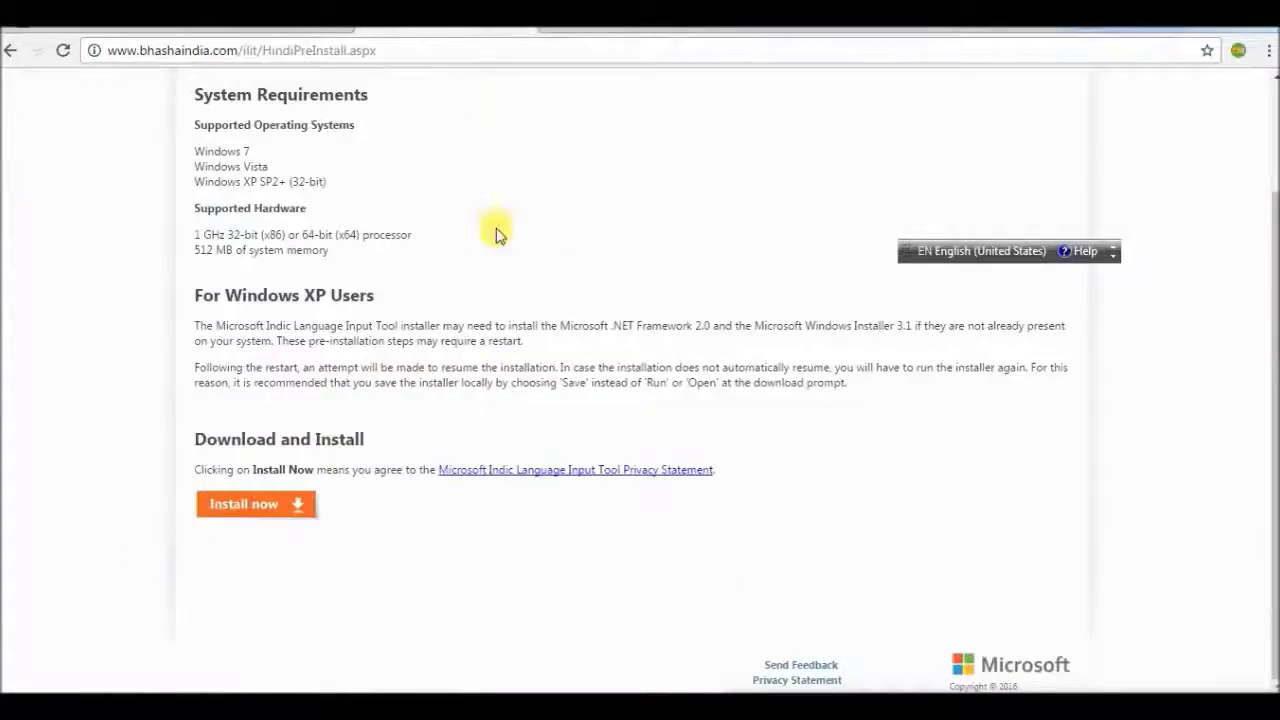
- Highlight the 1 GHz 32-bit and 64-bit (x64) processor requirements on the Hindi download page
scroll(499, 234, up, 2)
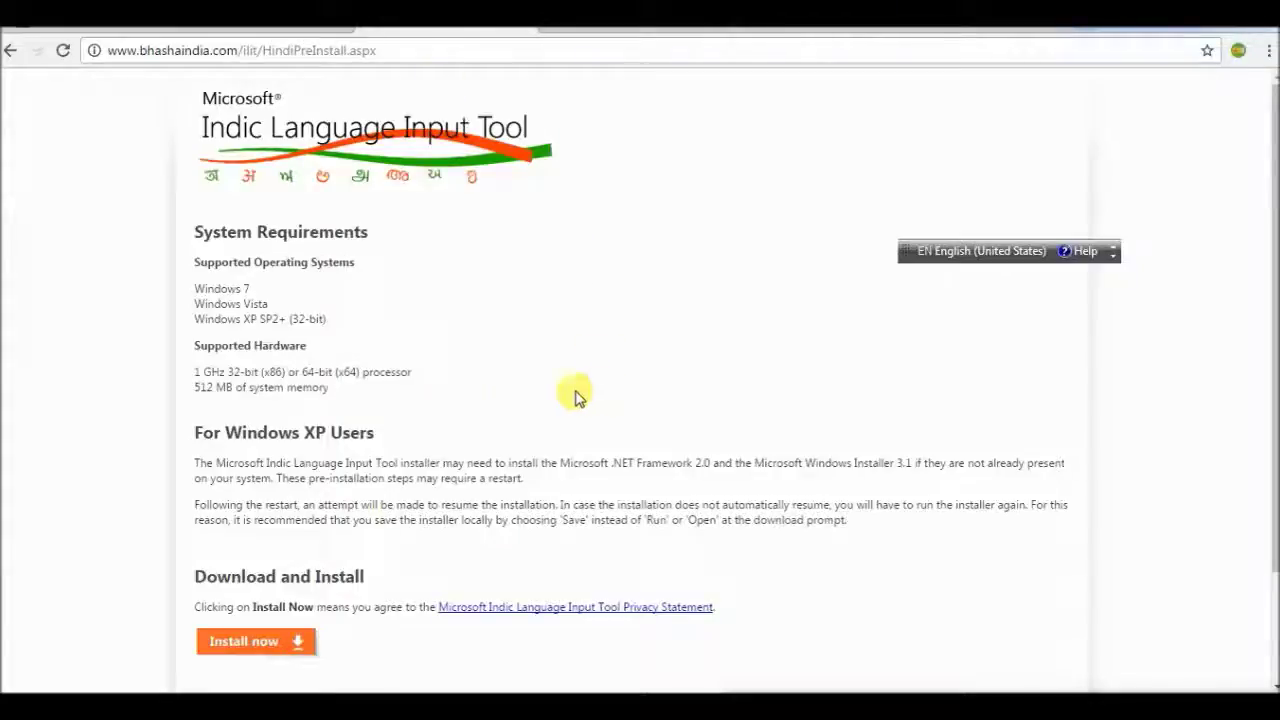
drag(197, 372, 282, 372)
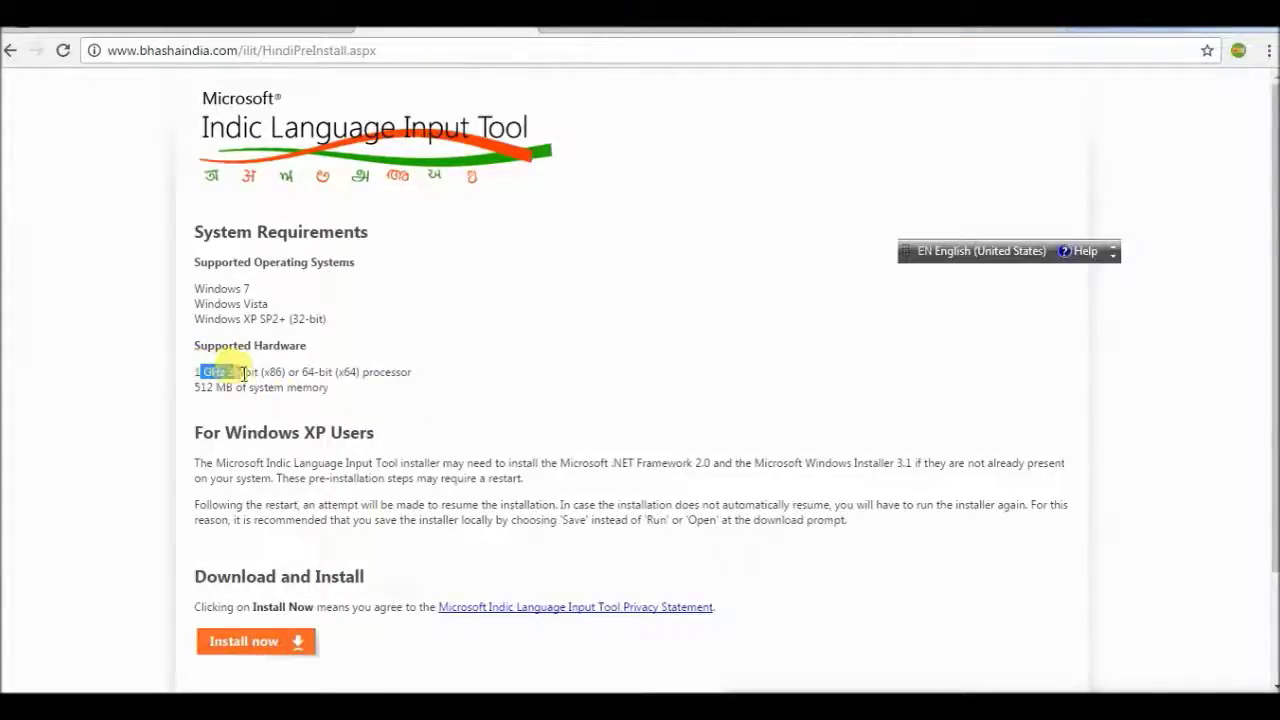
drag(316, 432, 303, 432)
drag(230, 372, 352, 372)
click(412, 412)
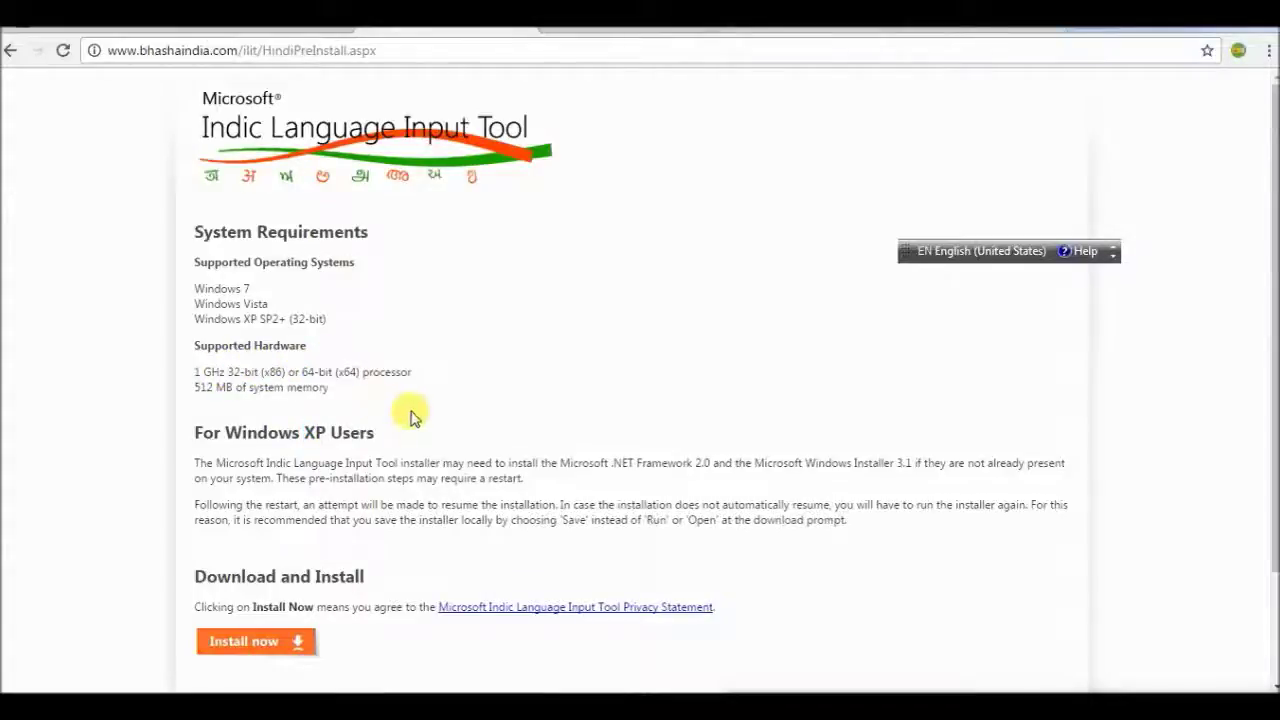
- Check this computer's system type in Computer Properties from the desktop
key(super)
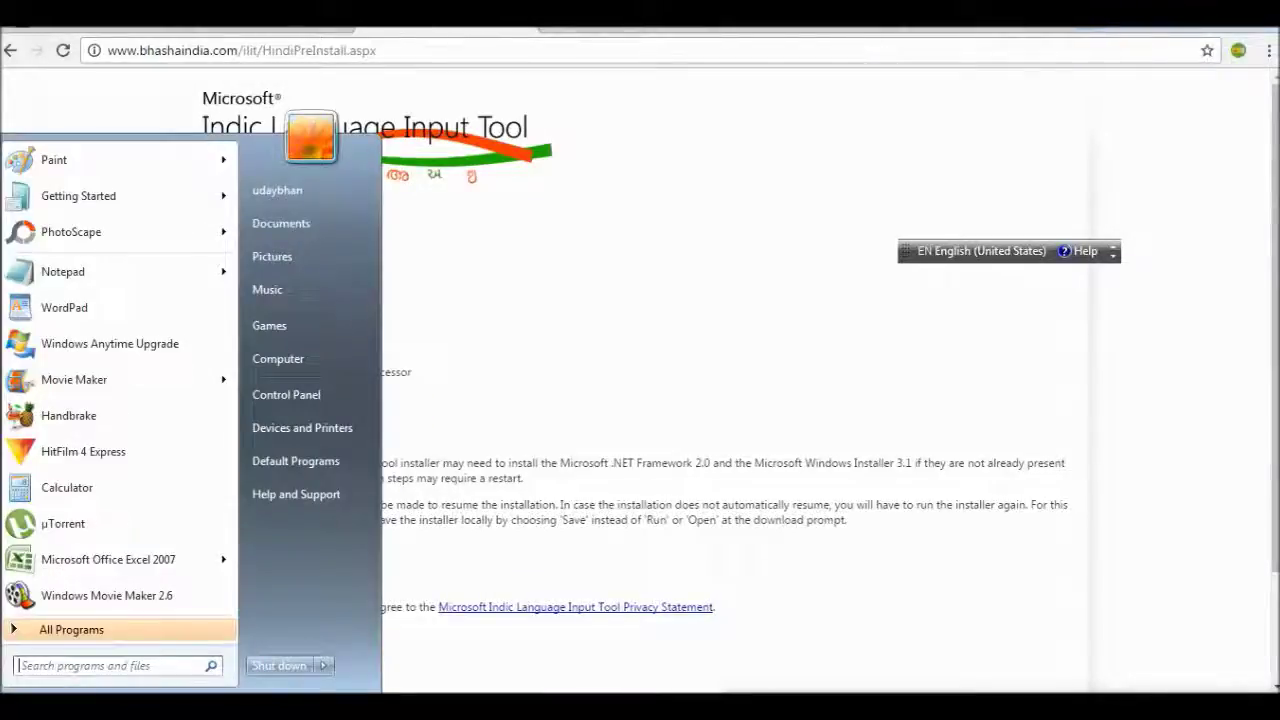
click(572, 655)
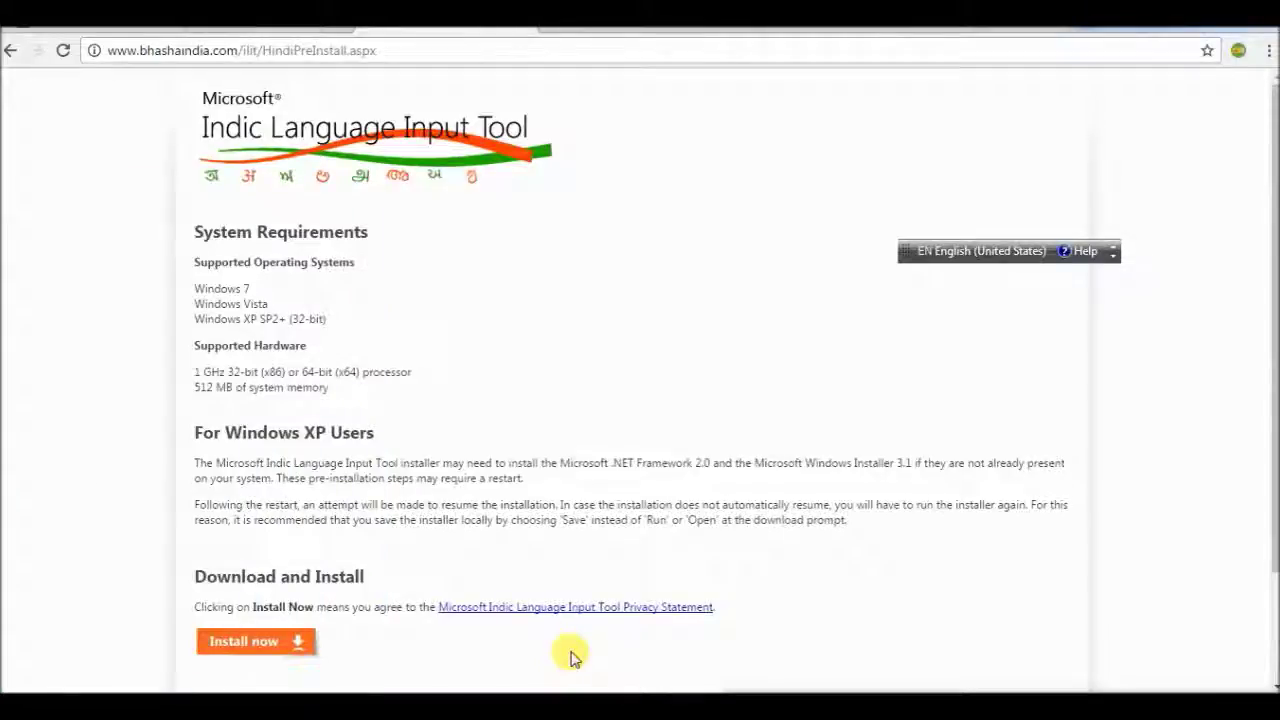
key(super+d)
right_click(28, 50)
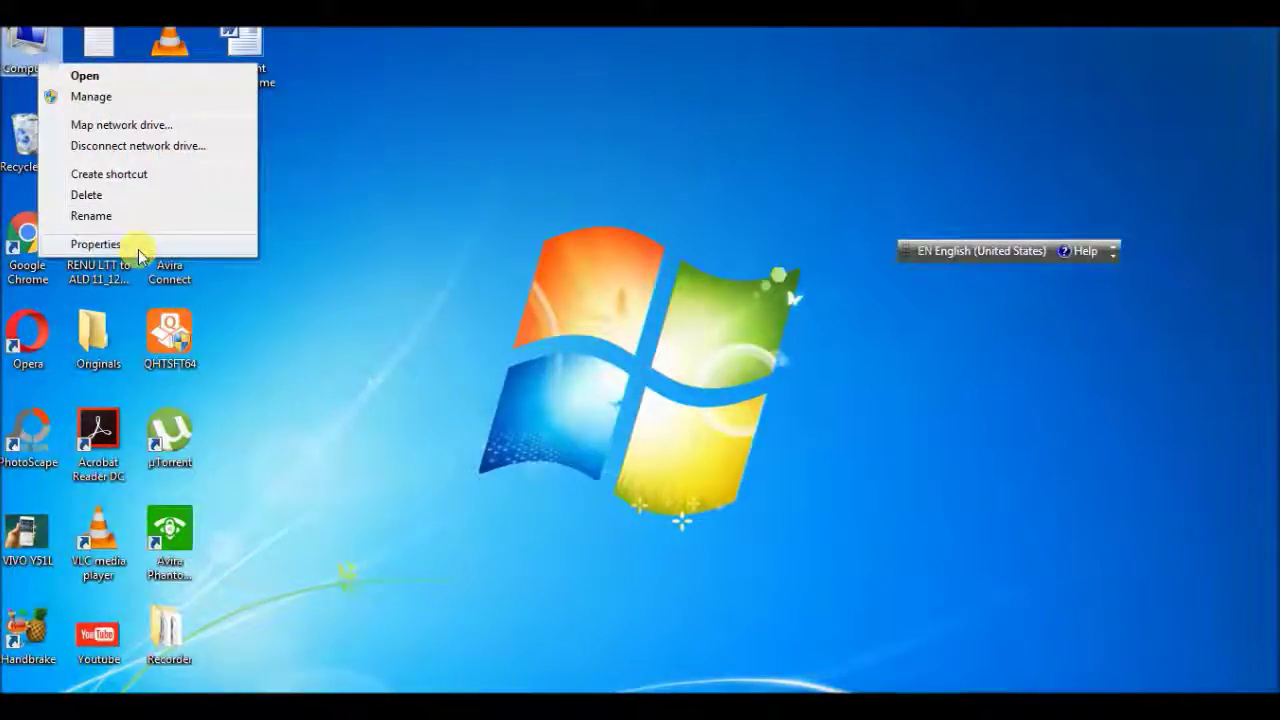
click(138, 250)
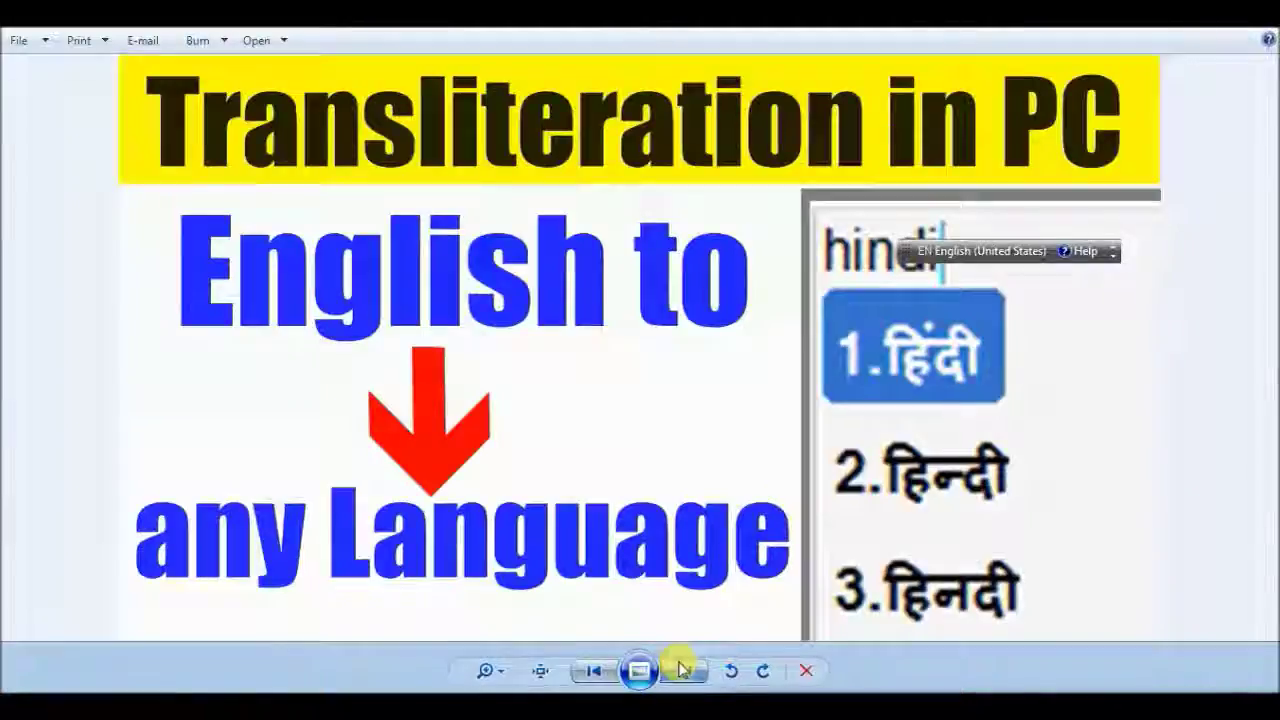
click(684, 670)
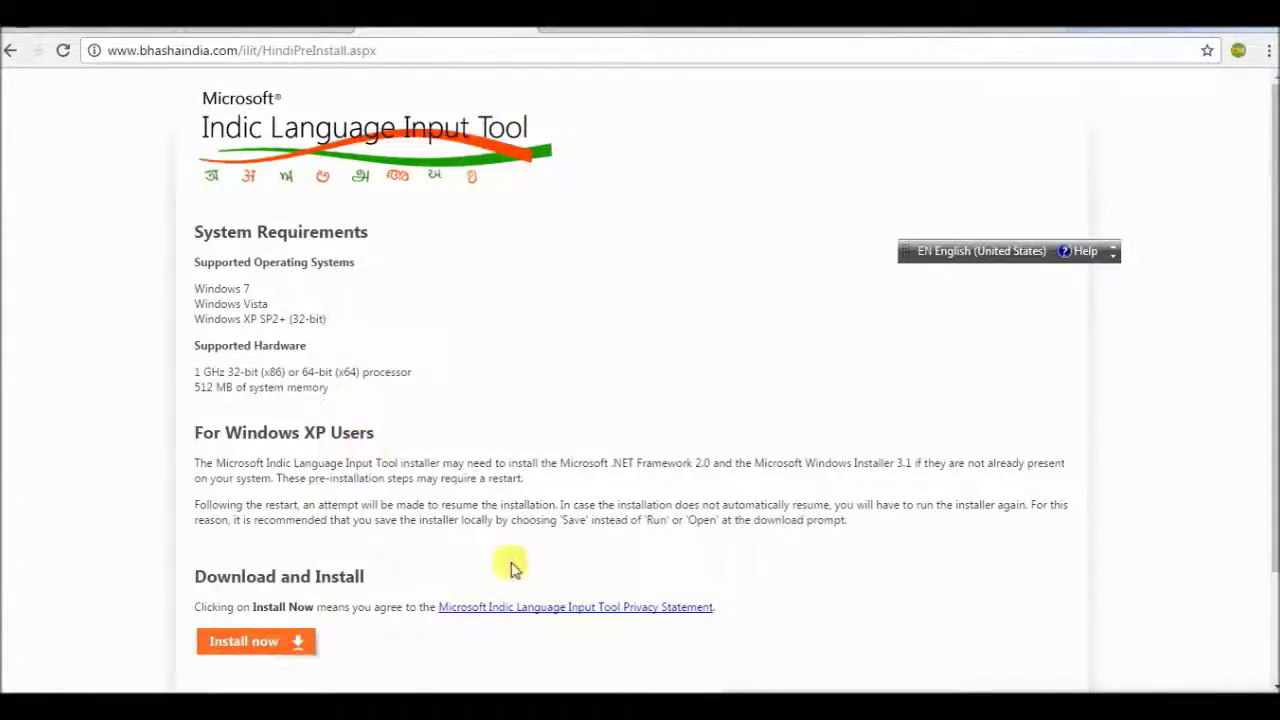
click(265, 645)
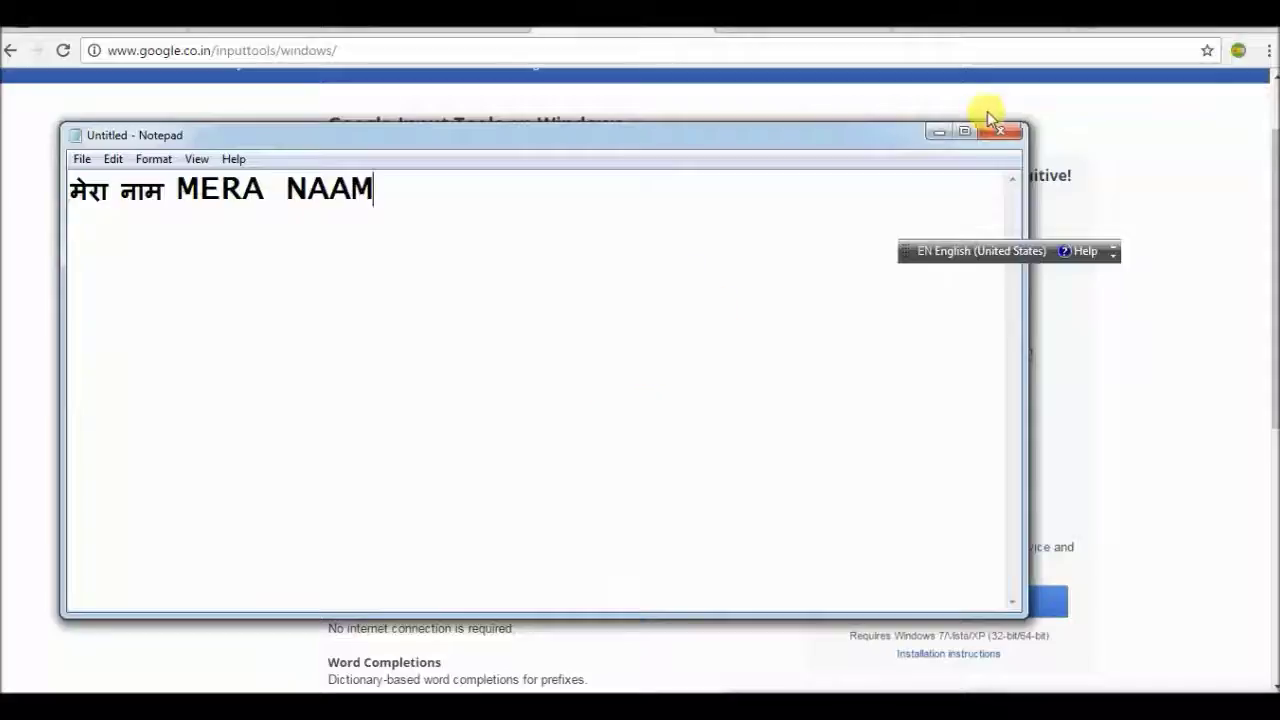
- Close the मेरा नाम MERA NAAM note in Notepad with Don't Save
click(1005, 137)
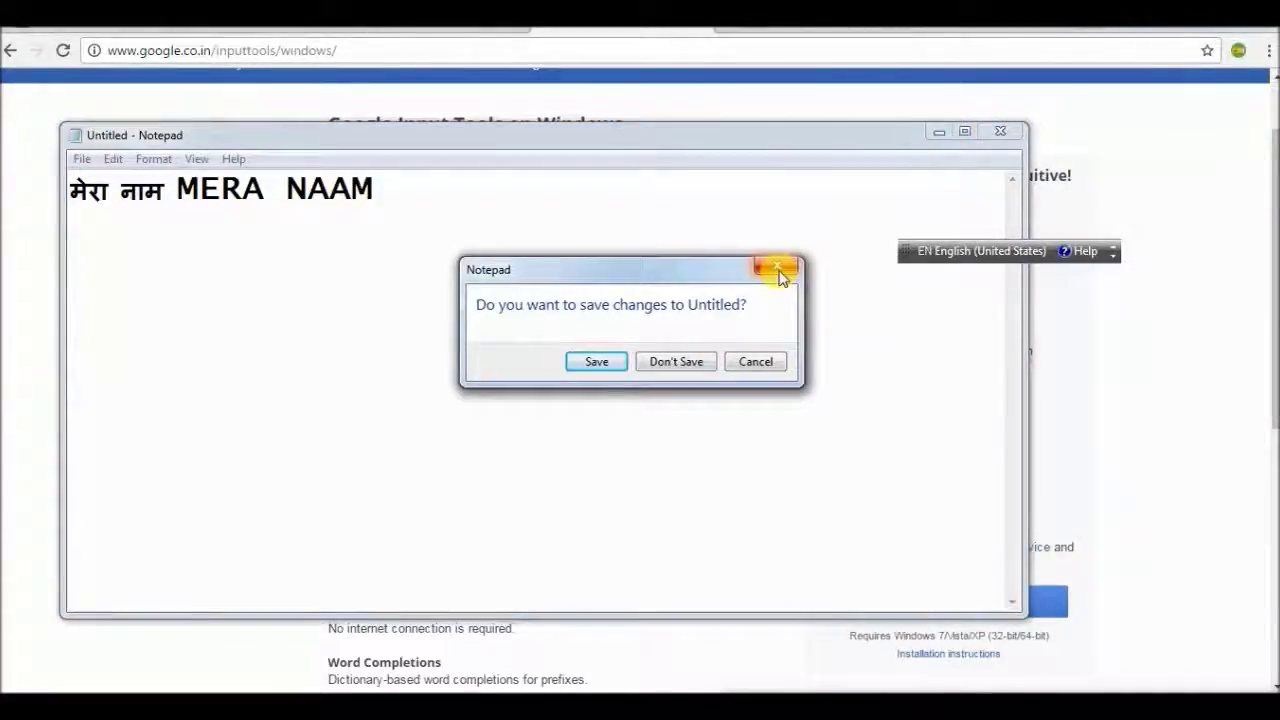
click(777, 270)
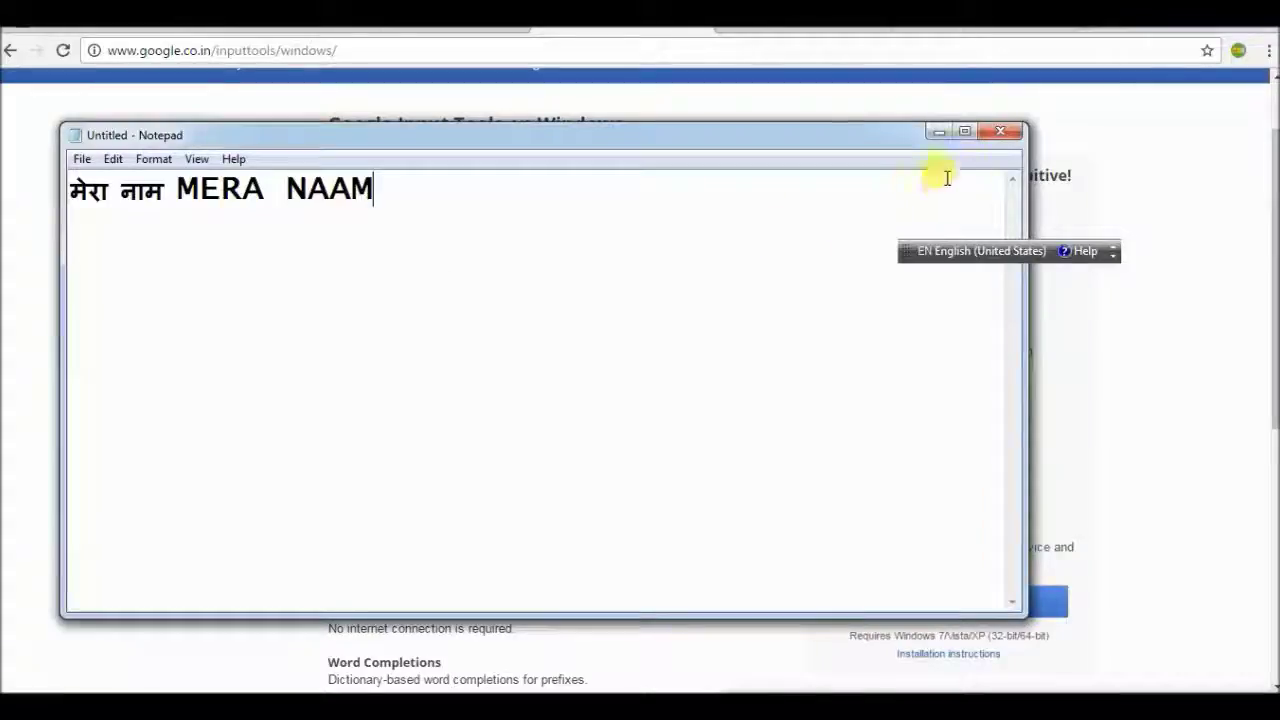
click(1005, 137)
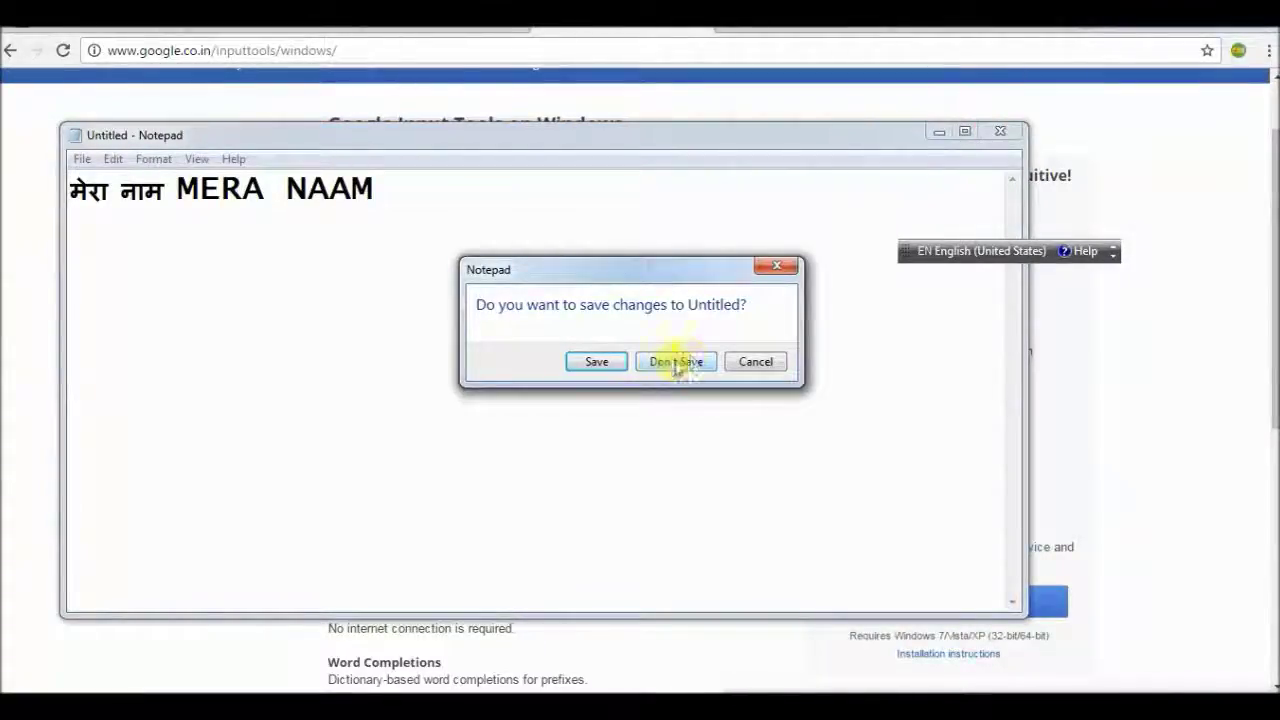
click(776, 267)
click(1000, 131)
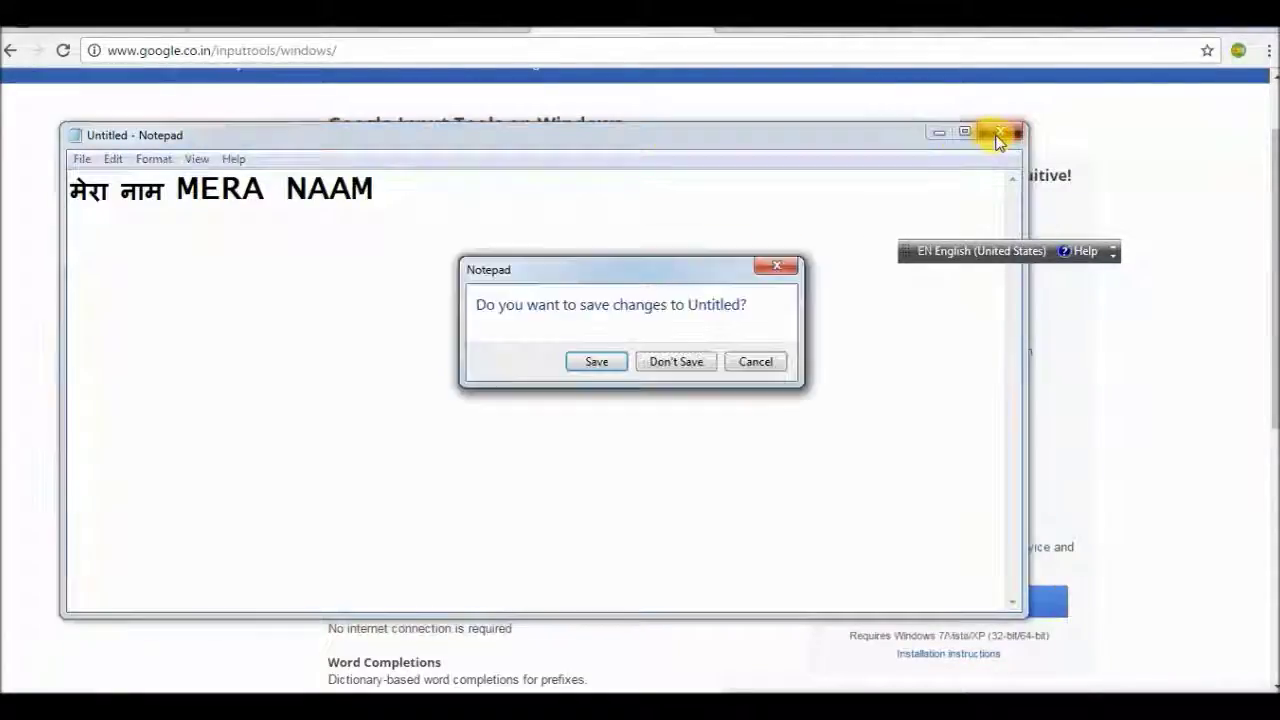
click(660, 364)
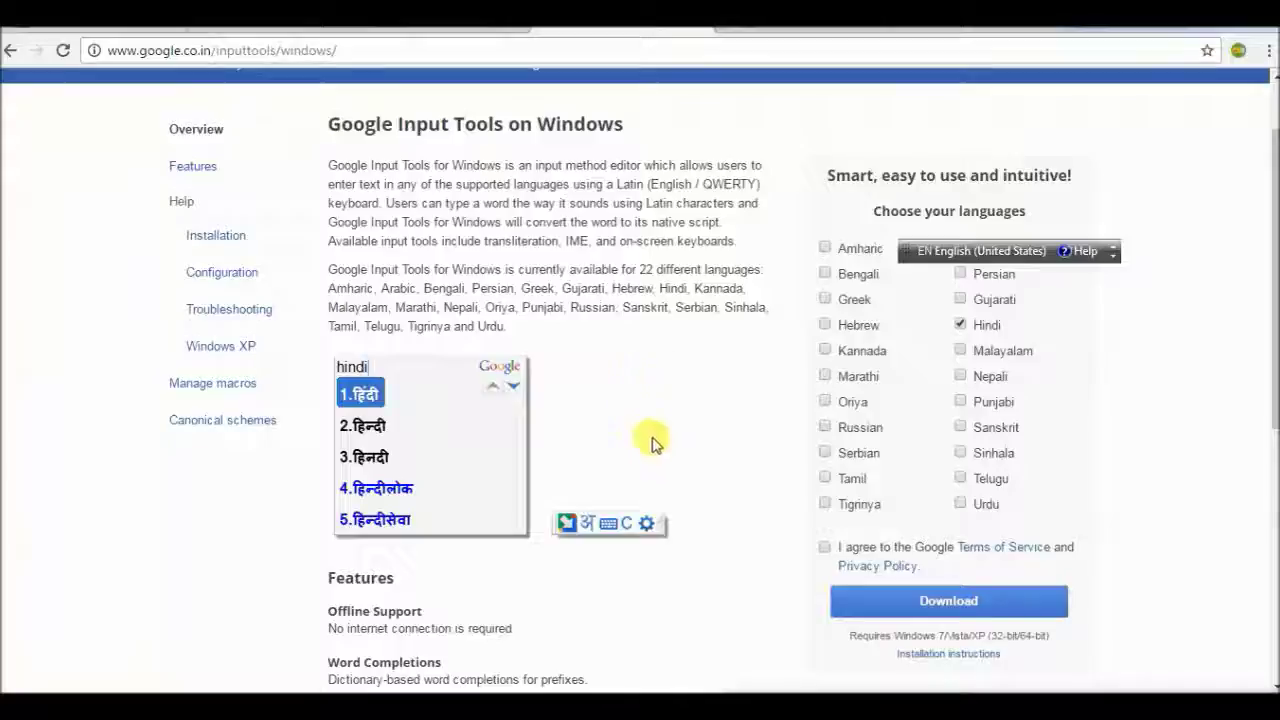
- Scroll the Google Input Tools page back up and make Hindi (India) the active input
scroll(700, 462, down, 1)
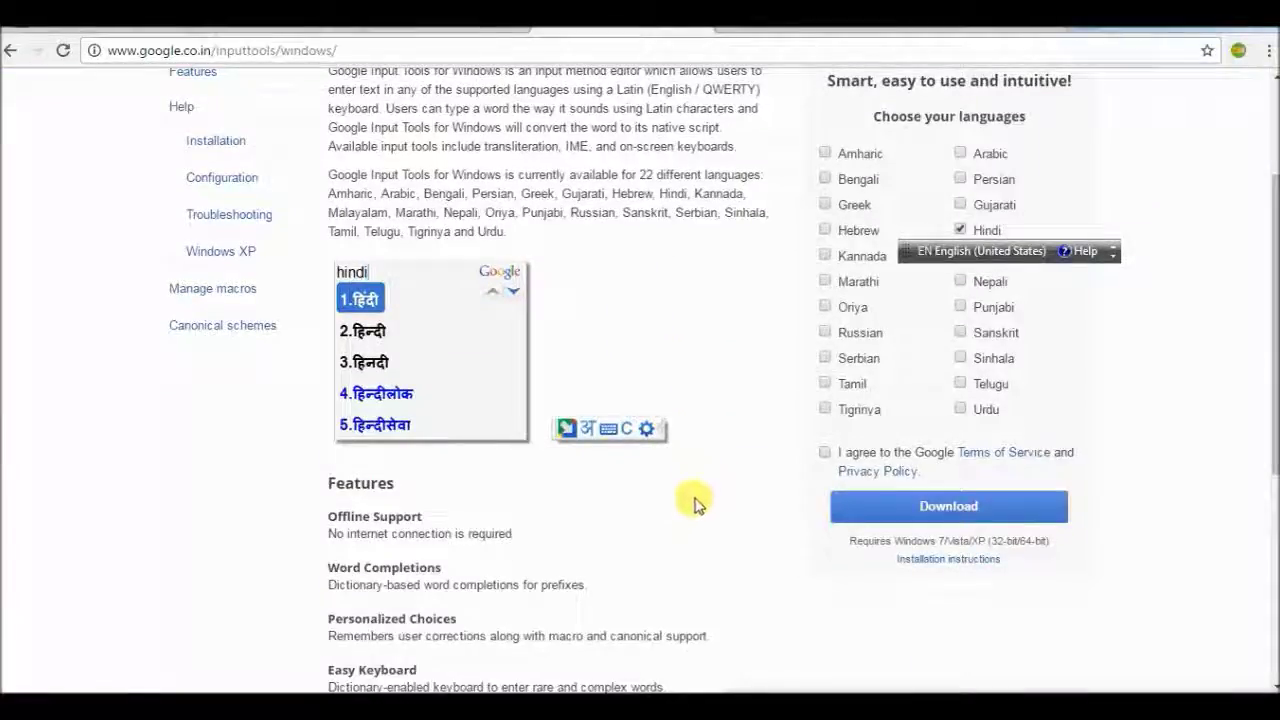
scroll(689, 503, up, 2)
key(alt+shift)
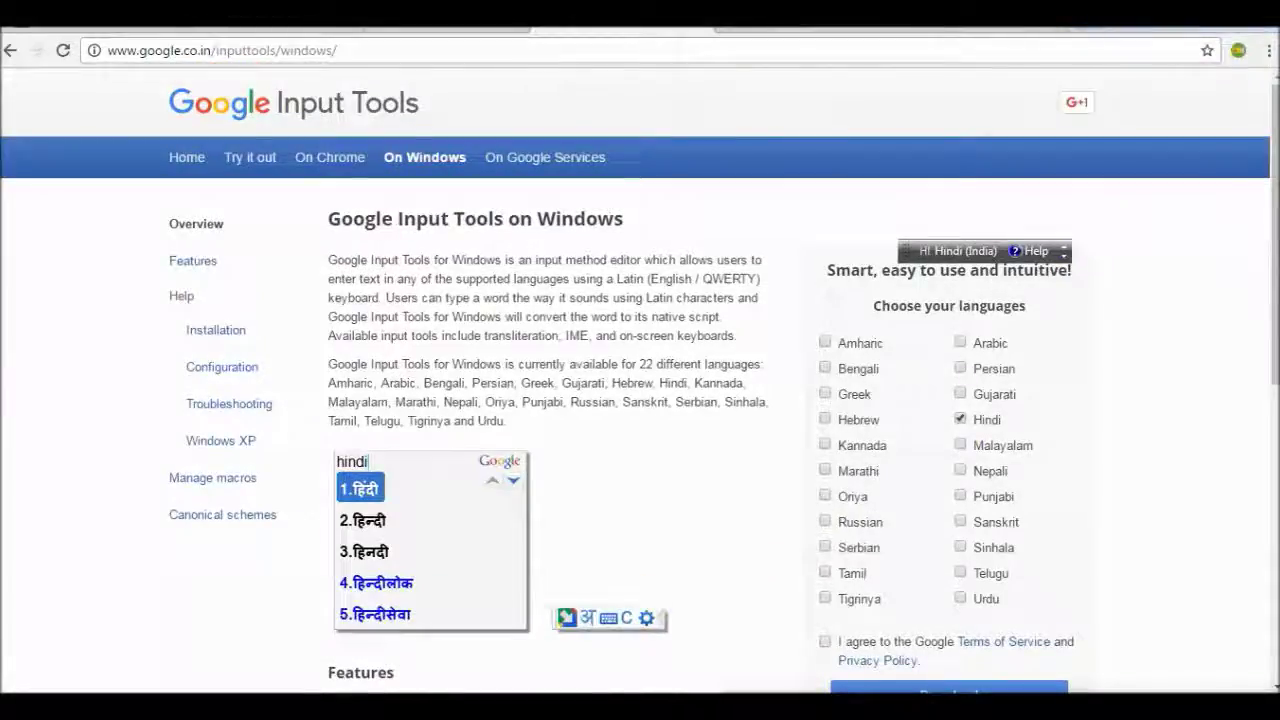